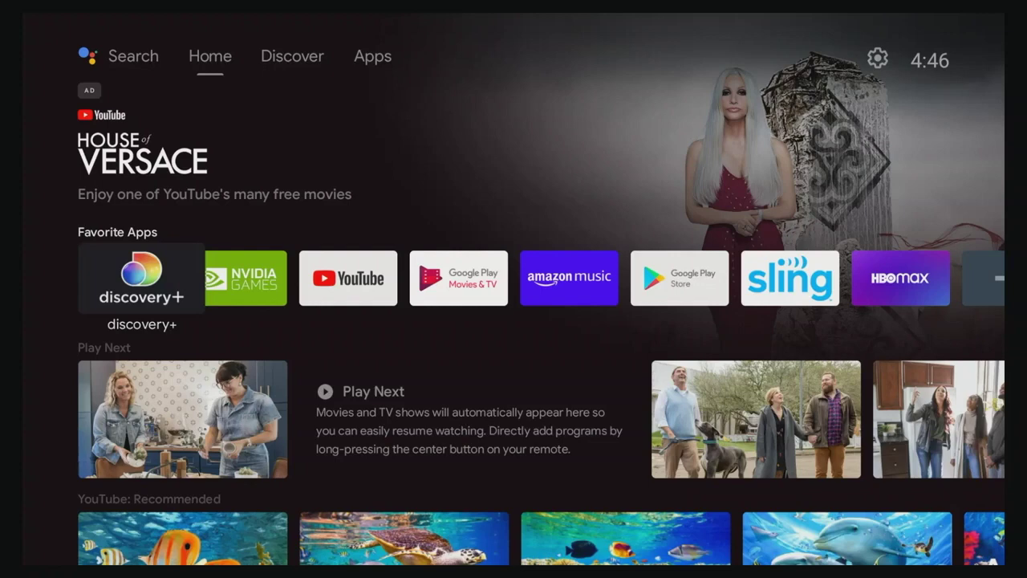
Step: Look through the favorite apps and the channel rows on the Home screen, down to the recommendations from Plex
key("Right")
key("Right")
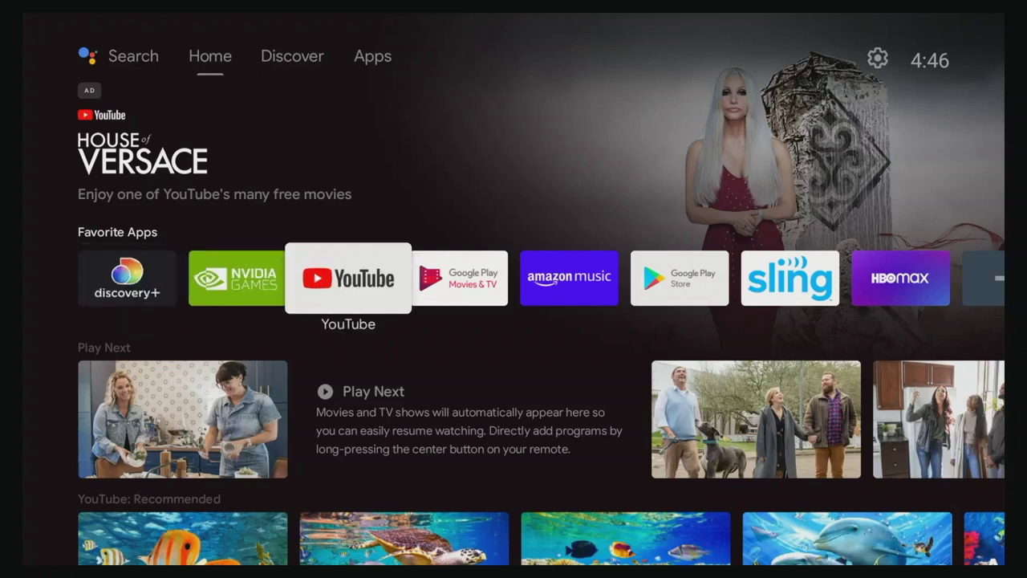
key("Right")
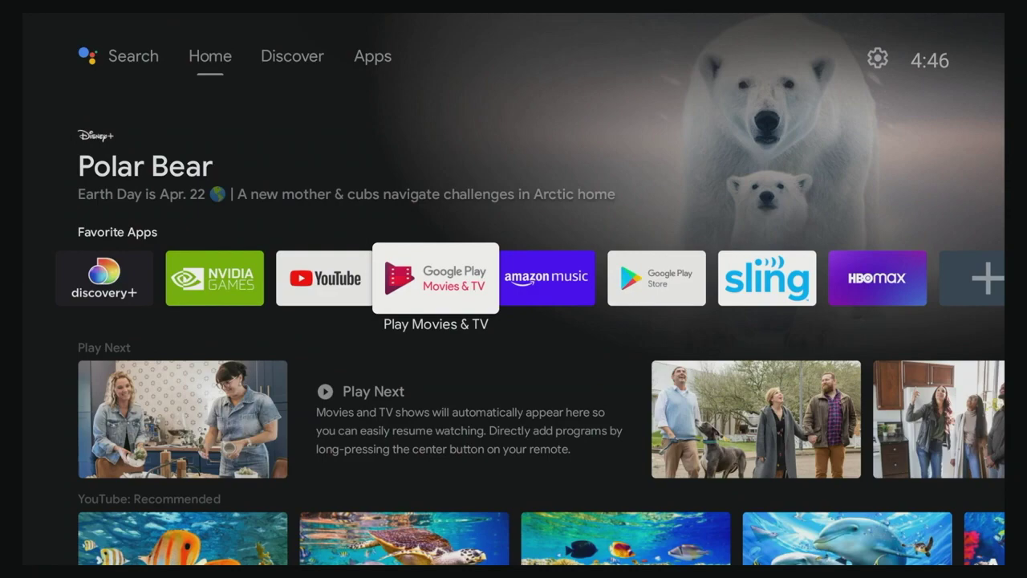
key("Right")
key("Right")
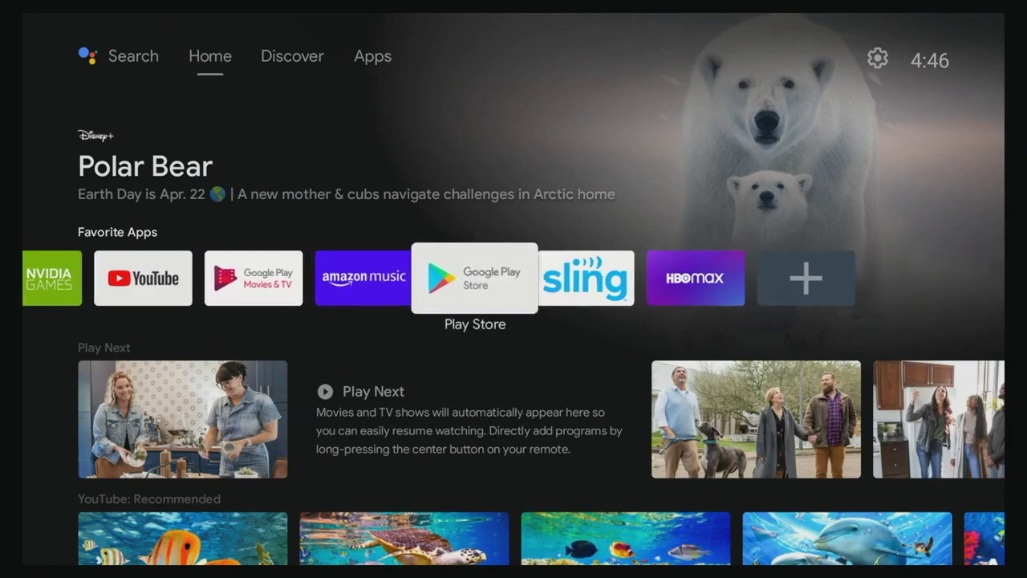
key("Down")
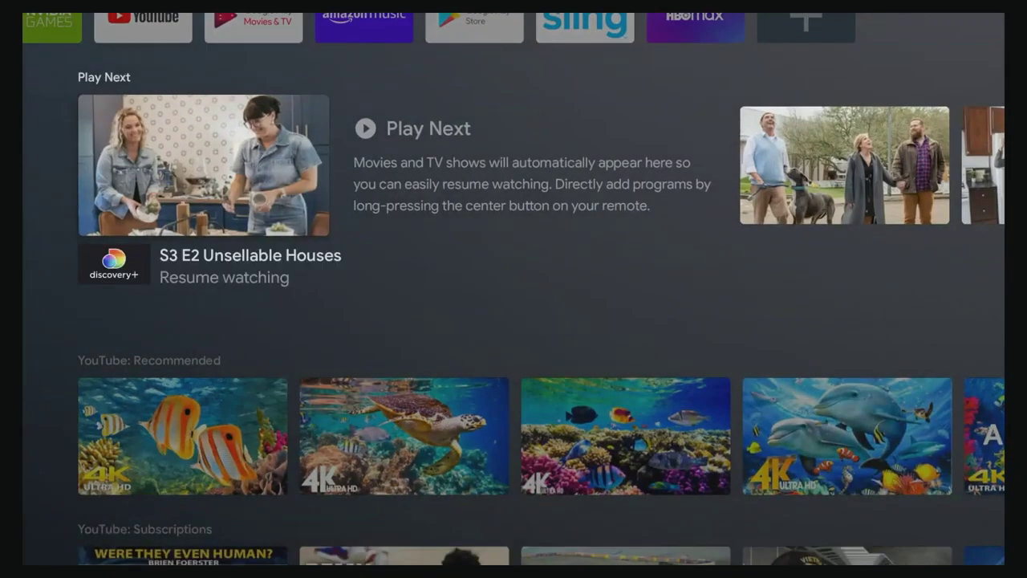
key("Down")
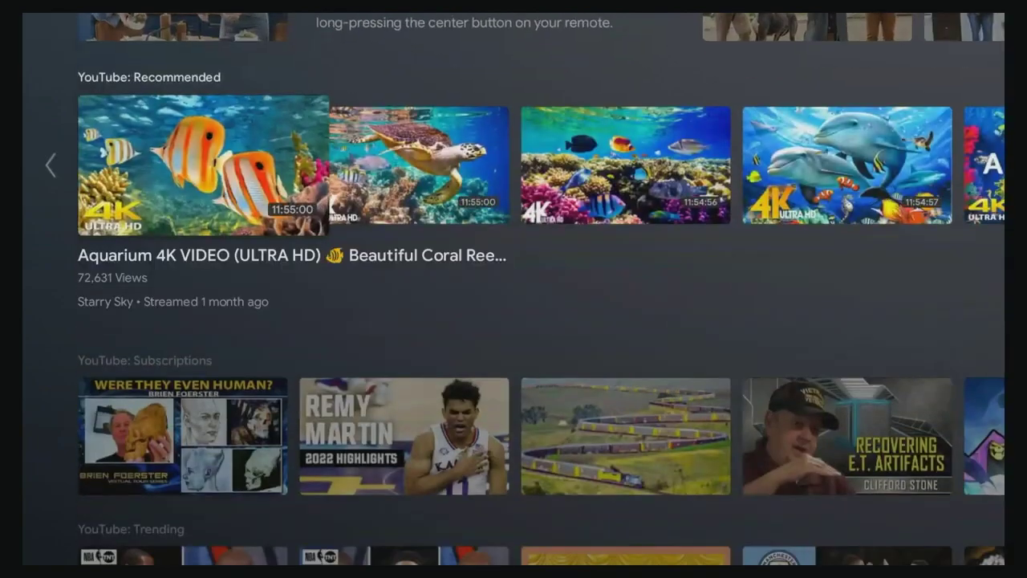
key("Down")
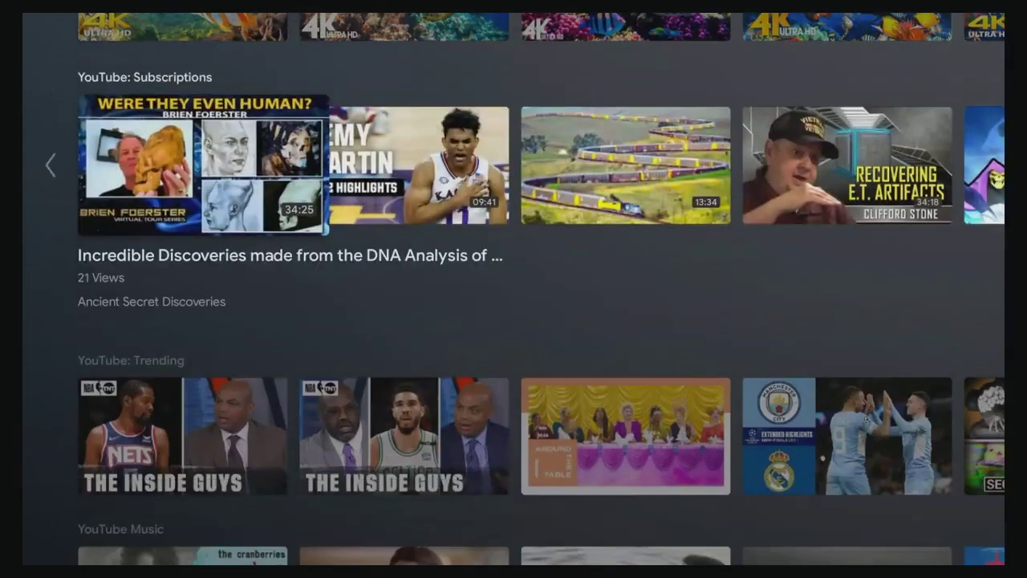
key("Down")
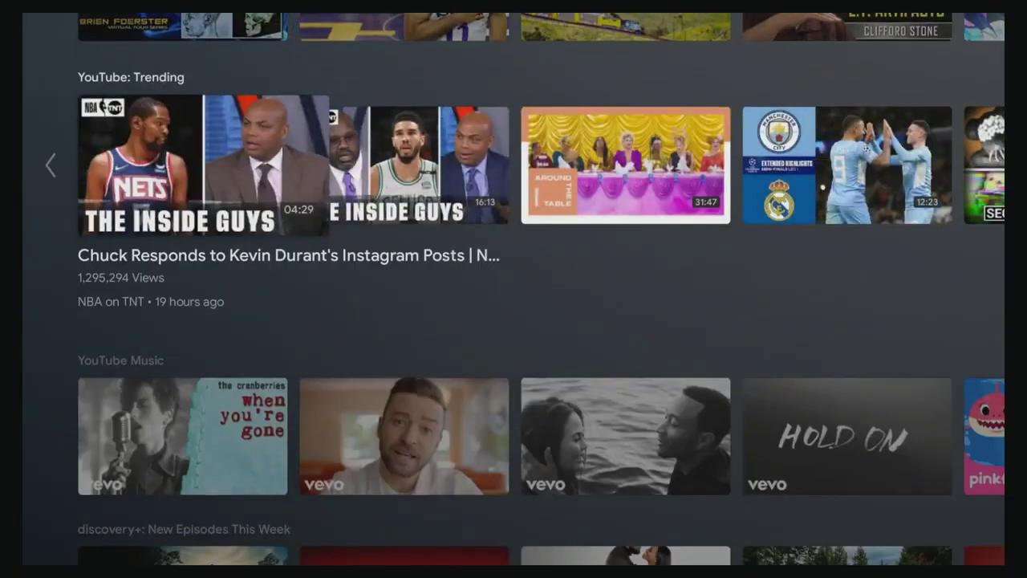
key("Down")
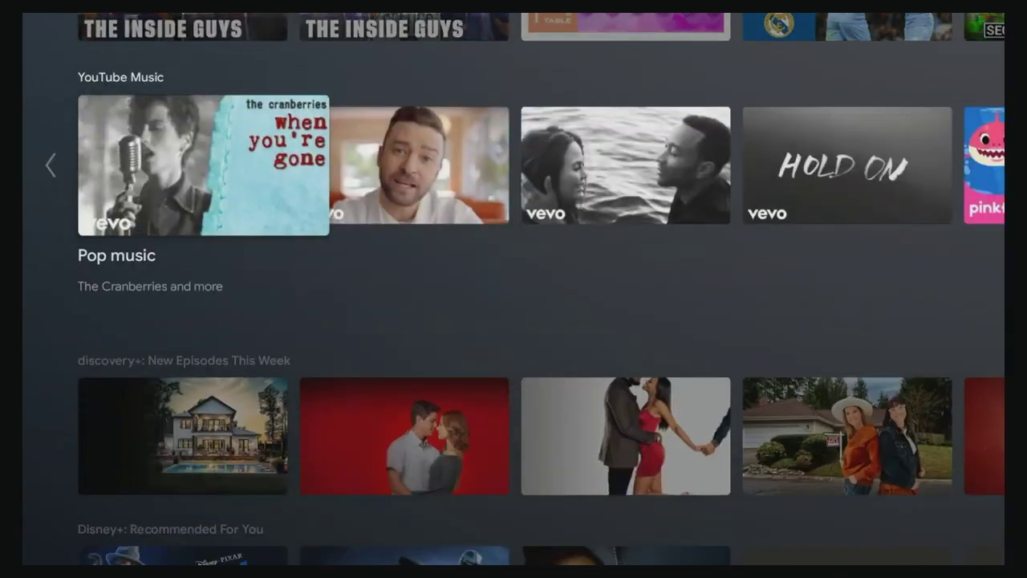
key("Down")
key("Down")
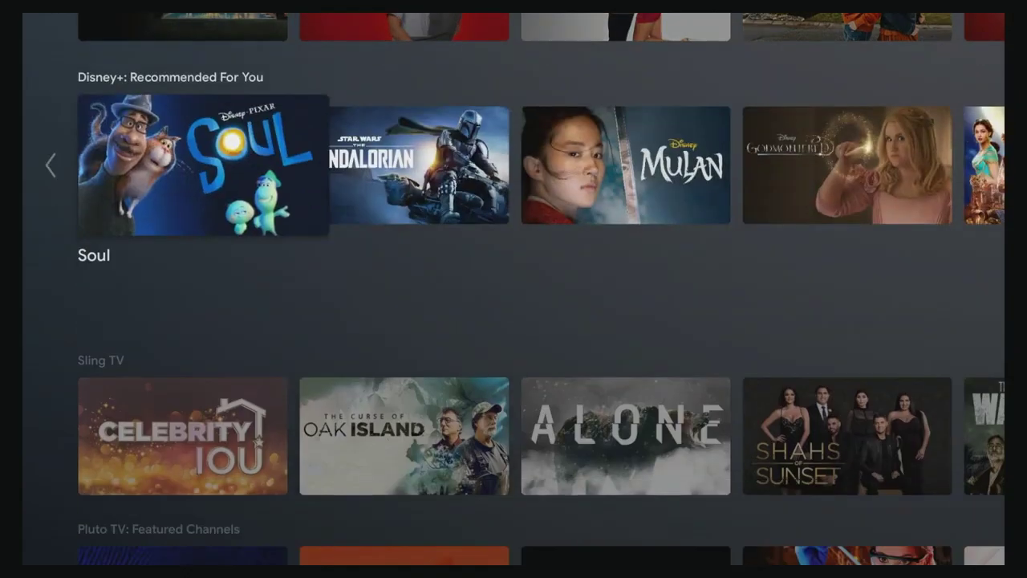
key("Down")
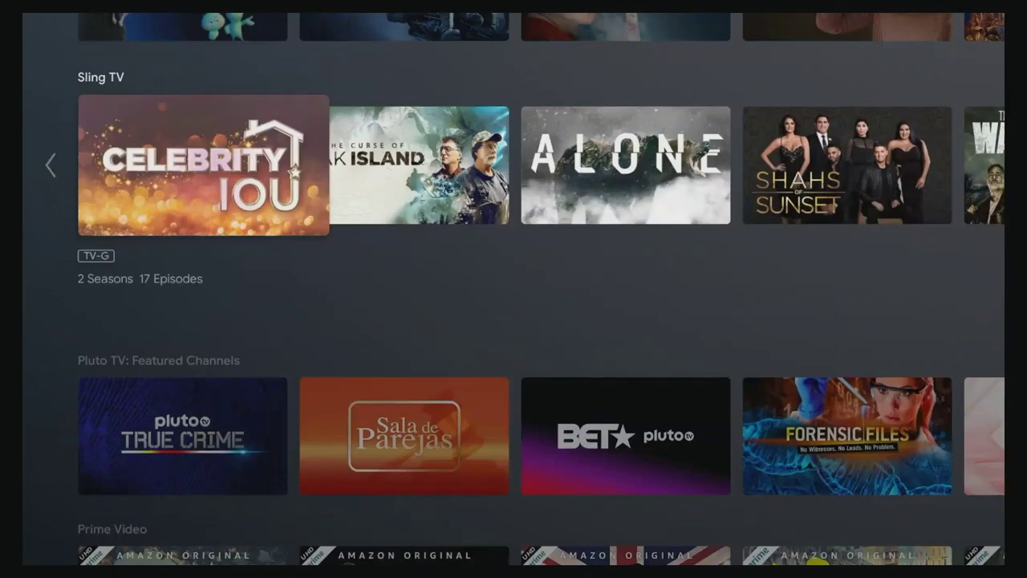
key("Down")
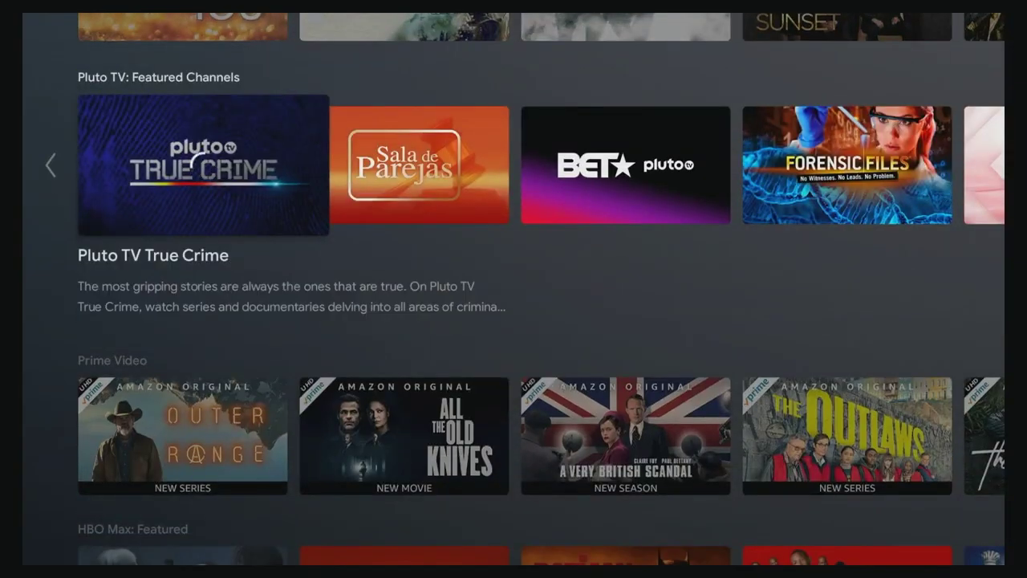
key("Down")
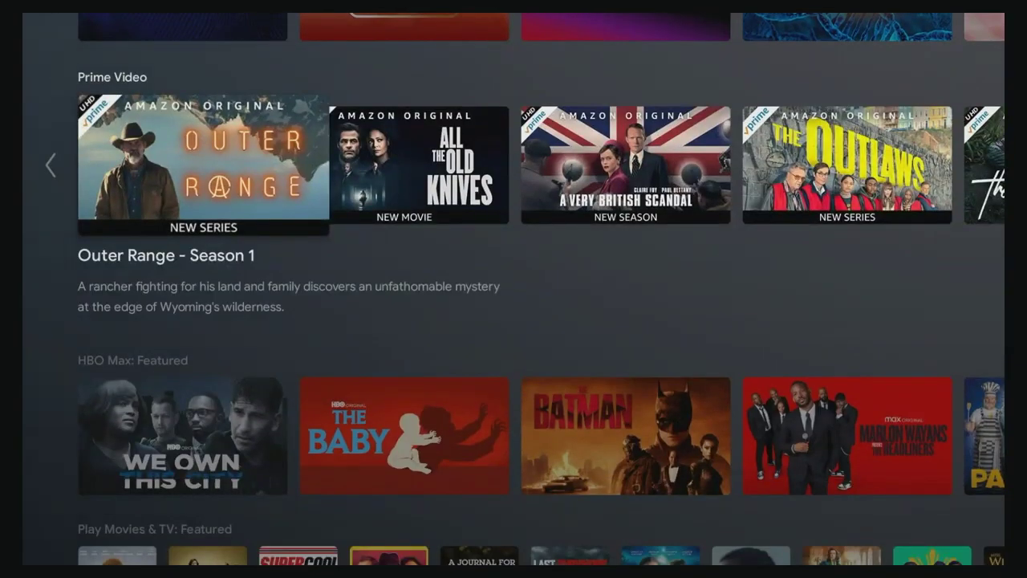
key("Down")
key("Down")
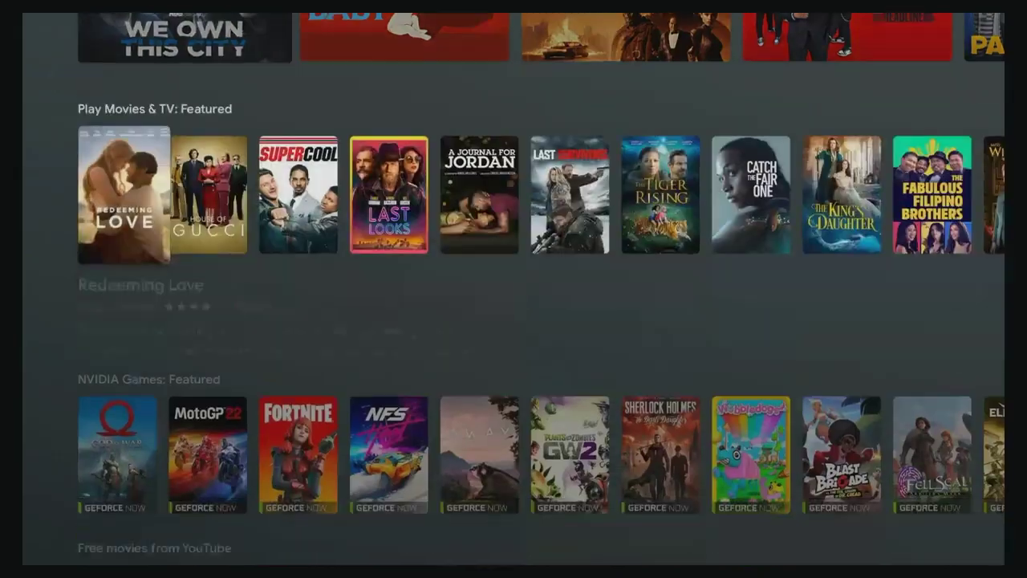
key("Down")
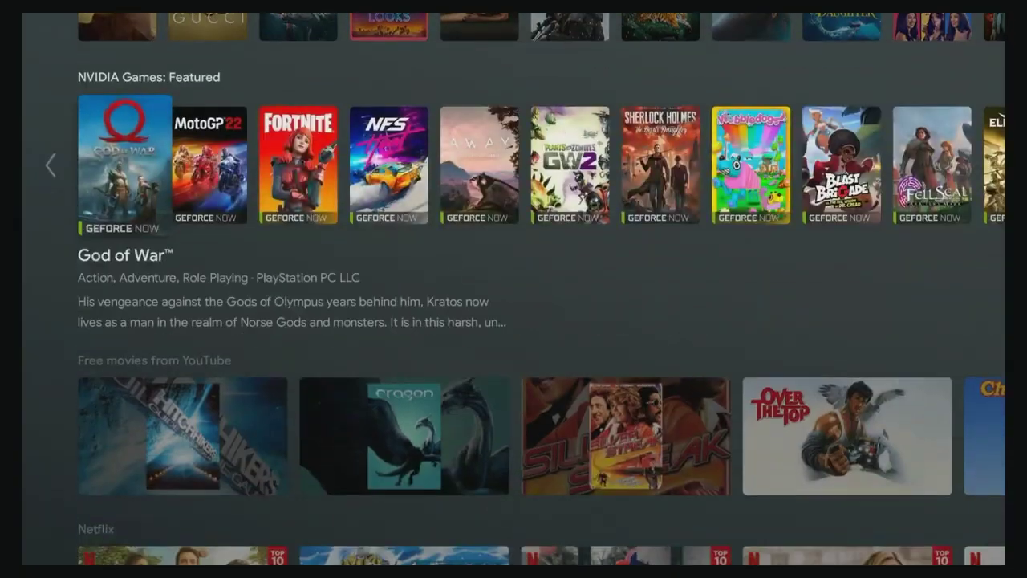
key("Down")
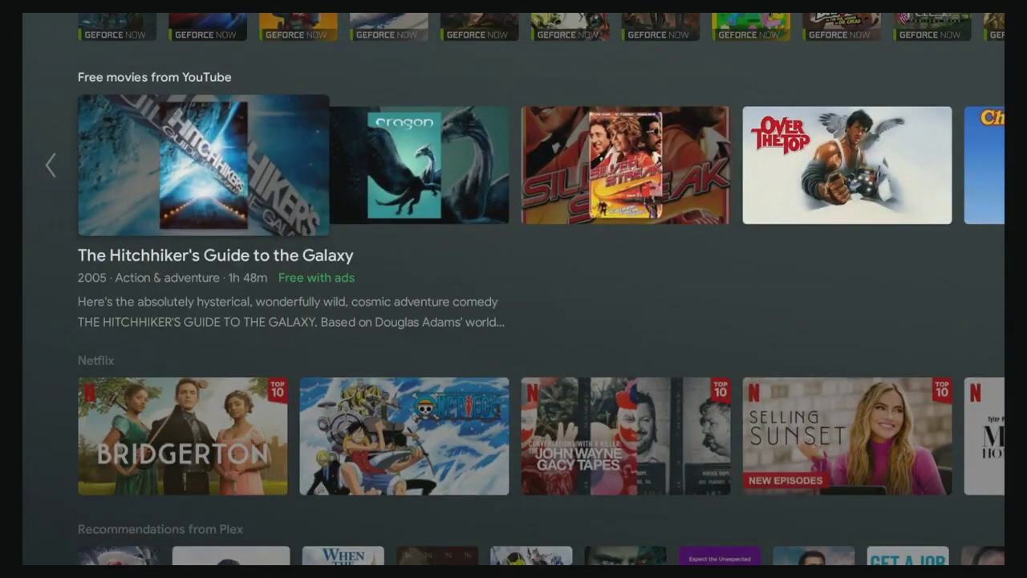
key("Down")
key("Down")
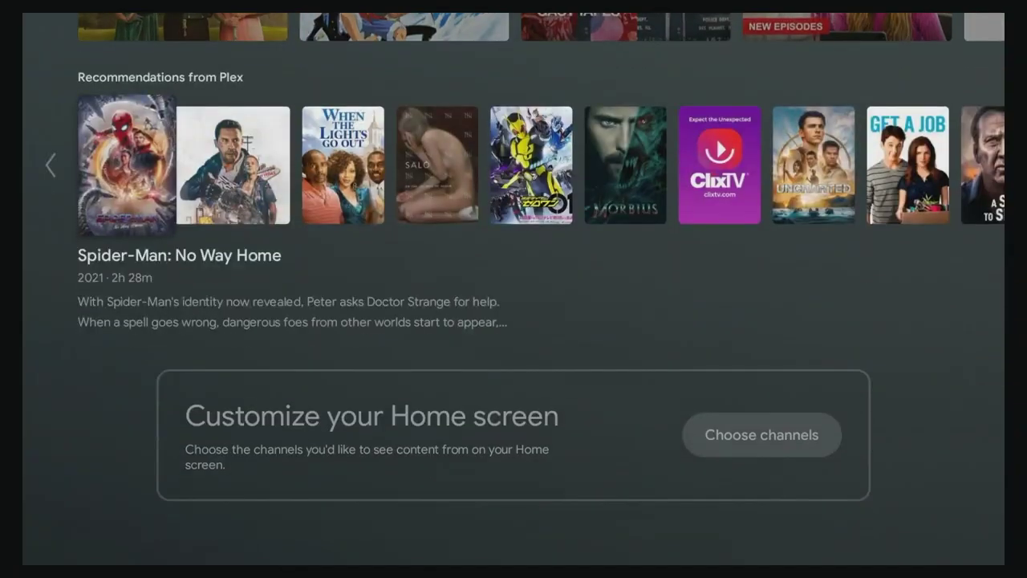
key("Up")
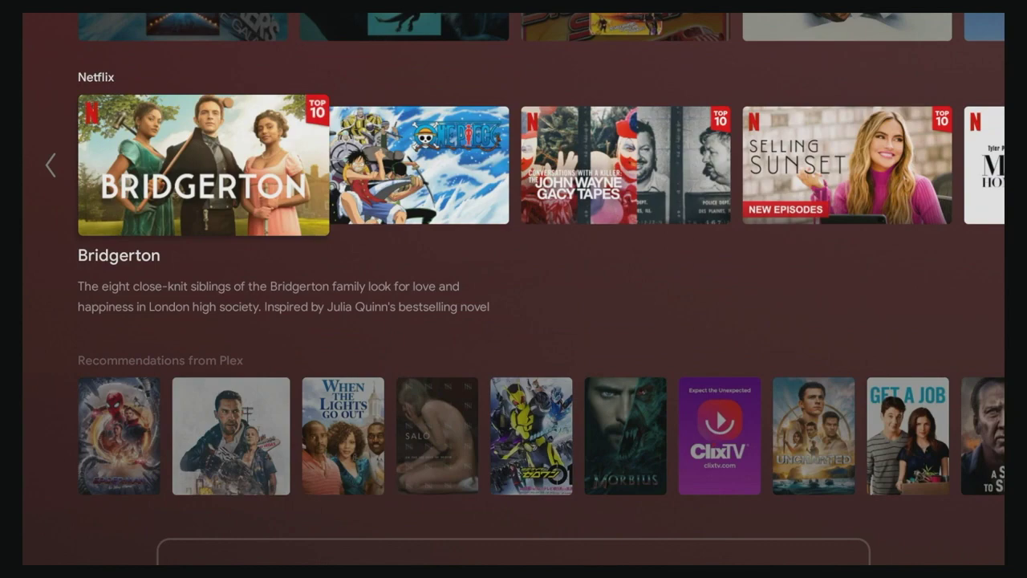
key("Up")
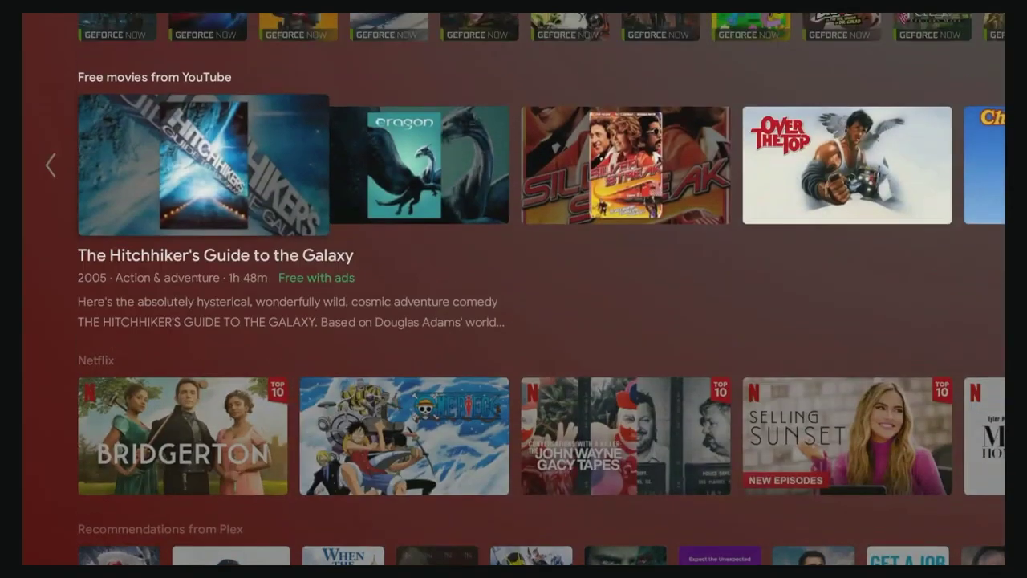
key("Up")
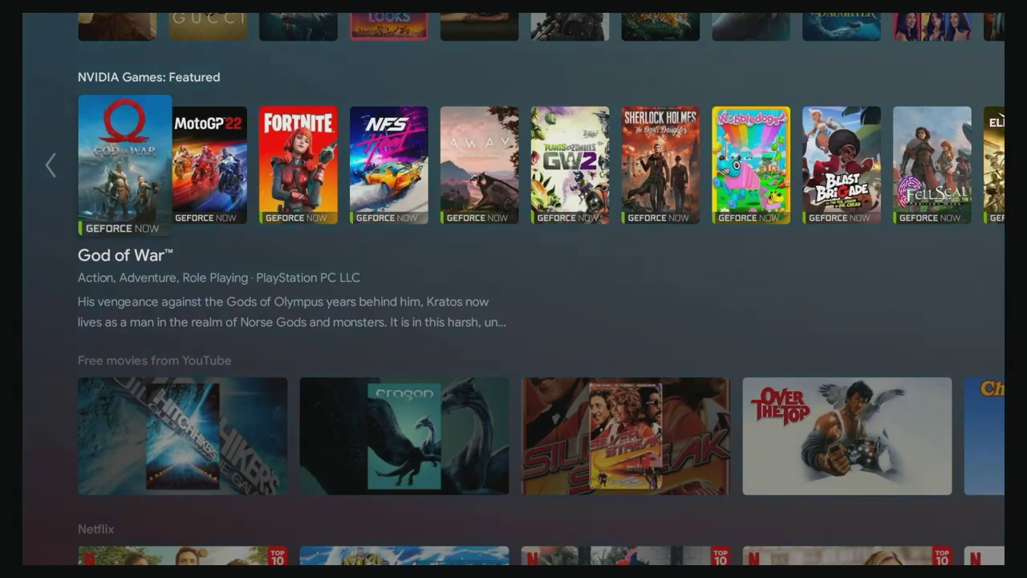
Step: Open the channel selection for customizing the Home screen below the last channel row
key("Down")
key("Down")
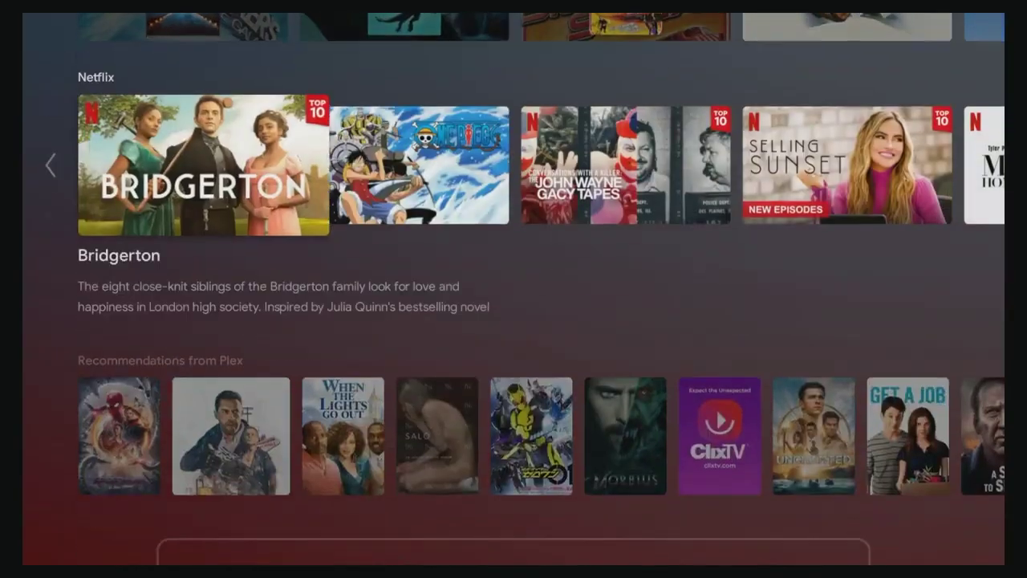
key("Down")
key("Down")
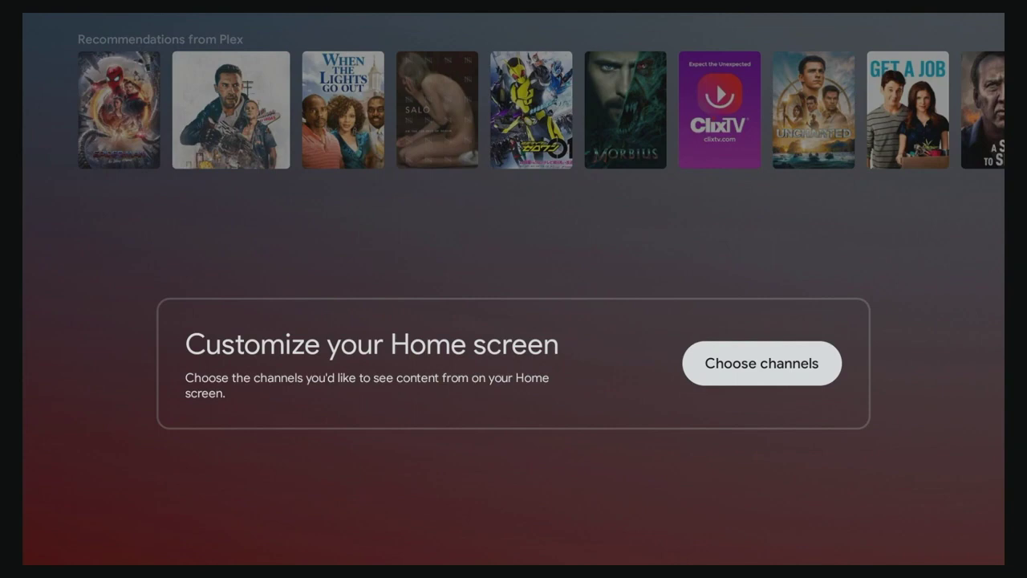
key("Return")
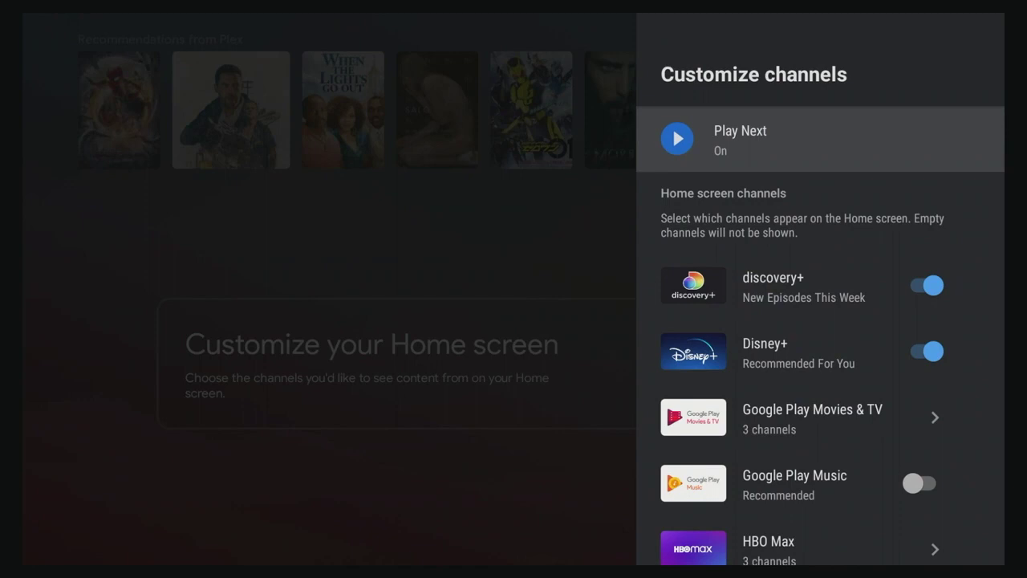
Step: Go through the Home screen channel list and open the channels offered by Plex
key("Down")
key("Down")
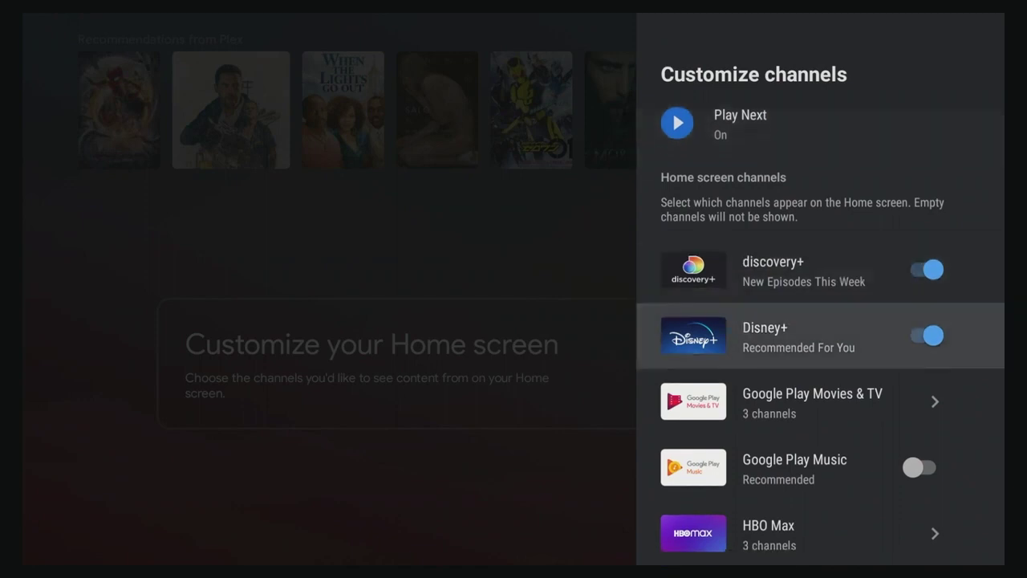
key("Down")
key("Down")
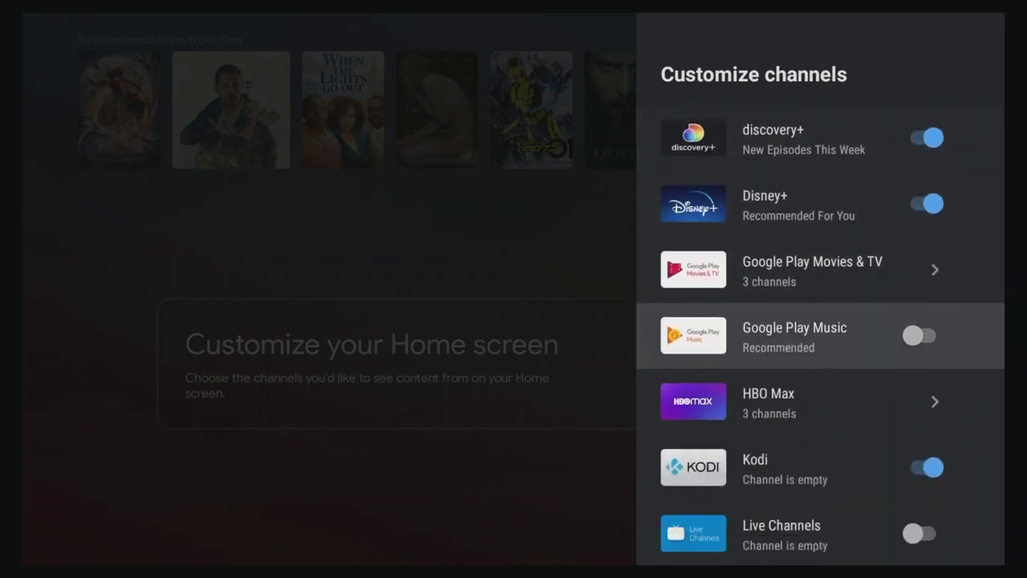
key("Down")
key("Down")
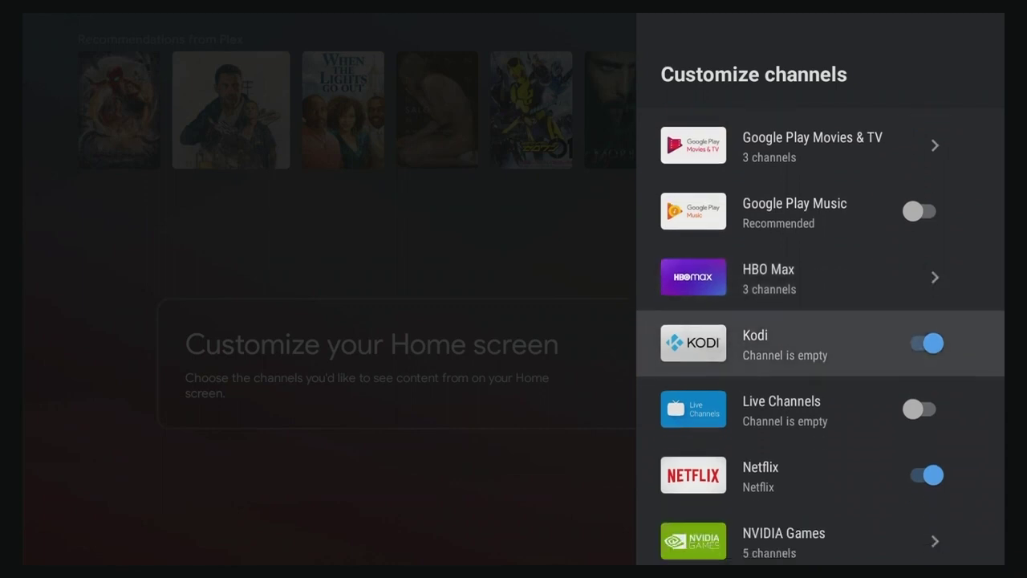
key("Down")
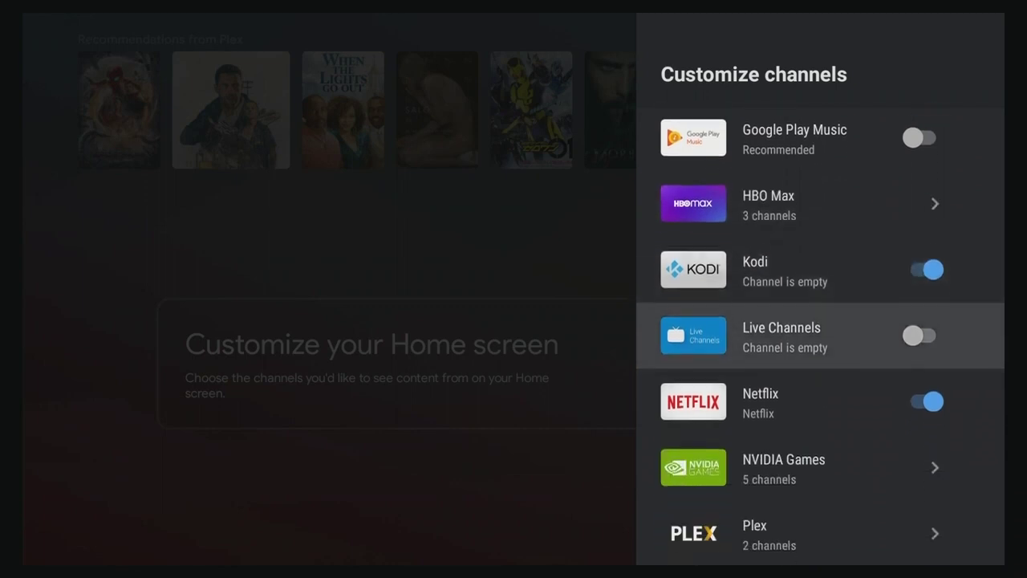
key("Down")
key("Down")
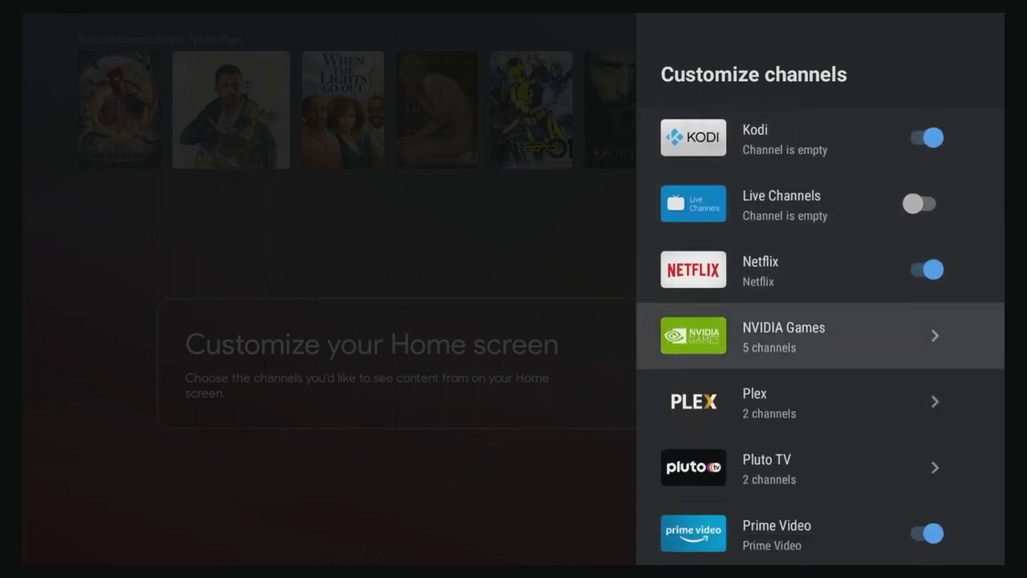
key("Down")
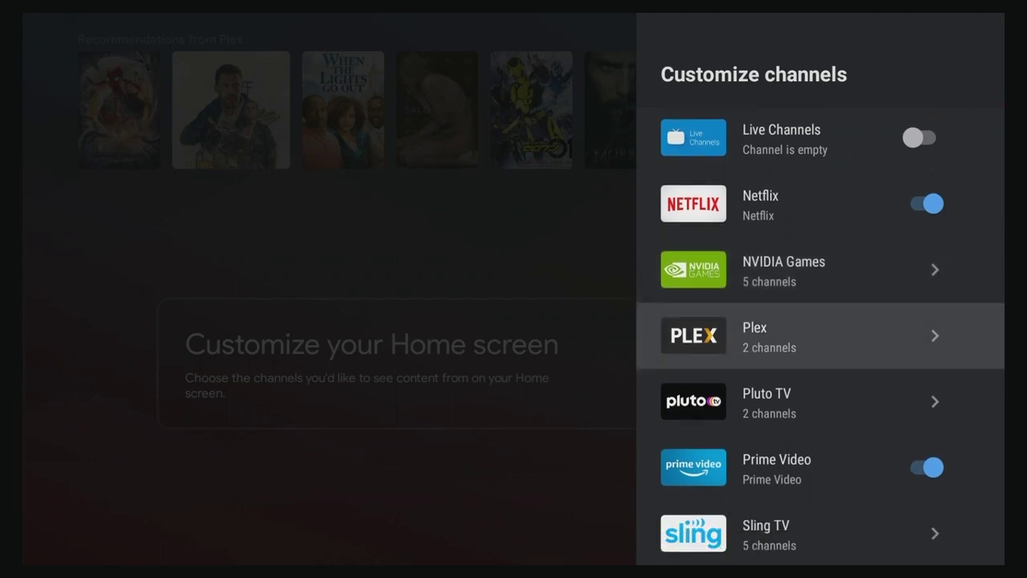
key("Return")
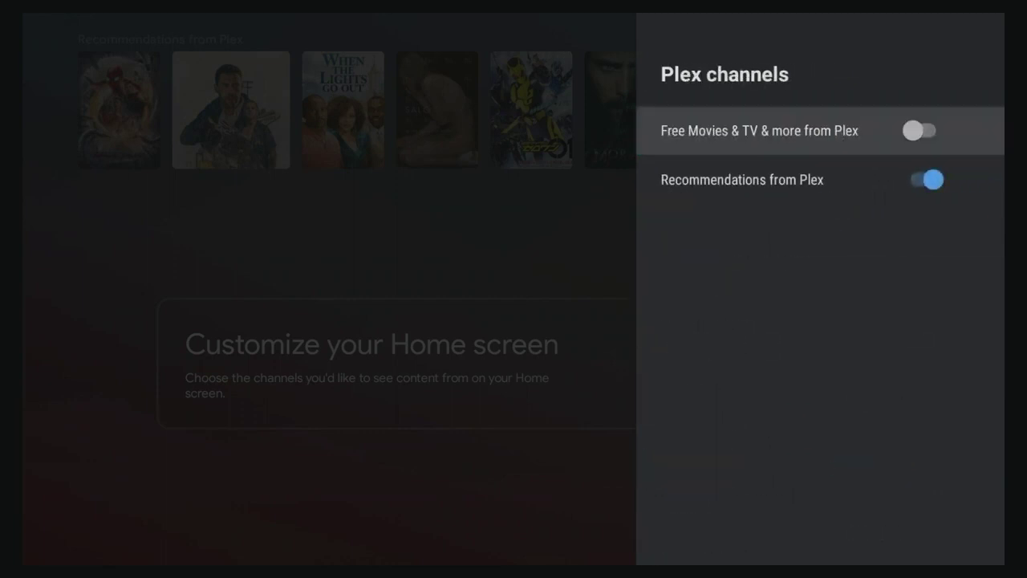
Step: Turn on the Free Movies & TV & more from Plex channel
key("Down")
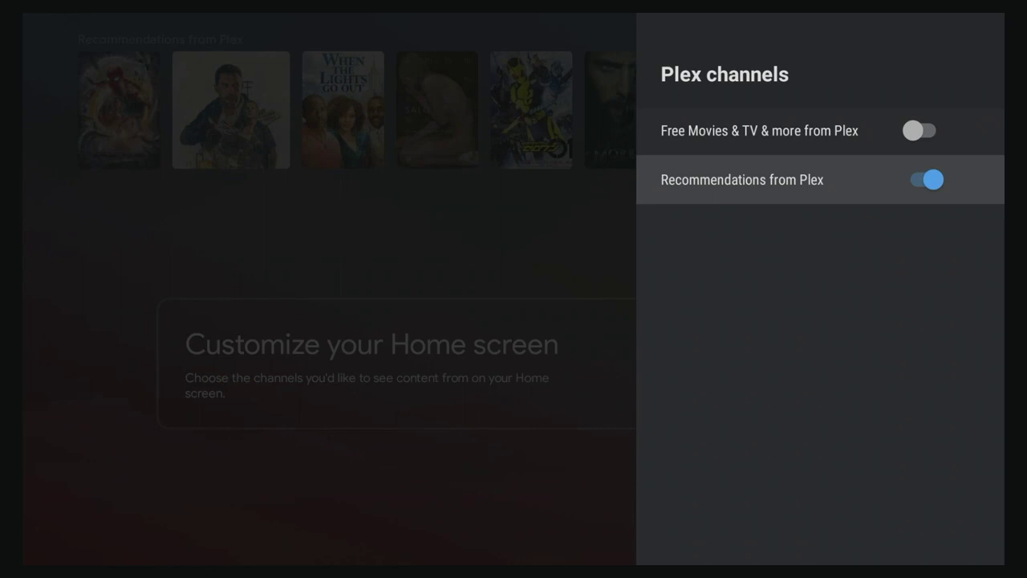
key("Up")
key("Return")
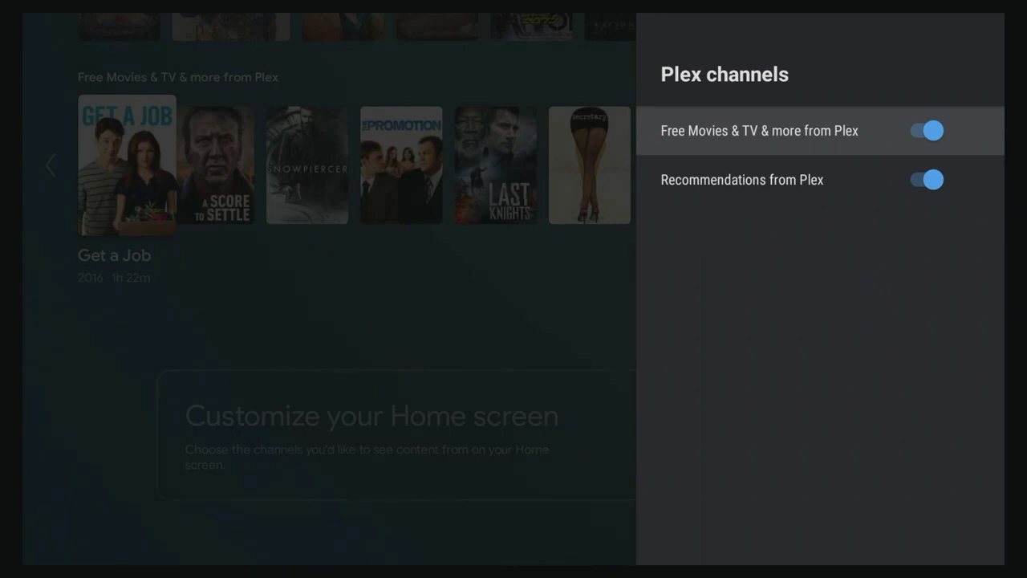
Step: Turn the Recommendations from Plex channel off and back on
key("Down")
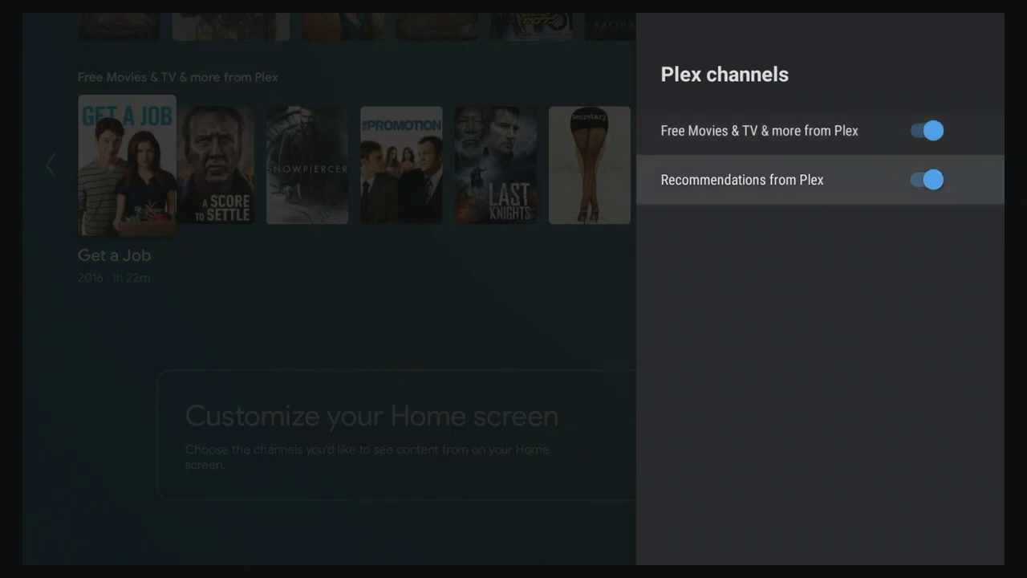
key("Return")
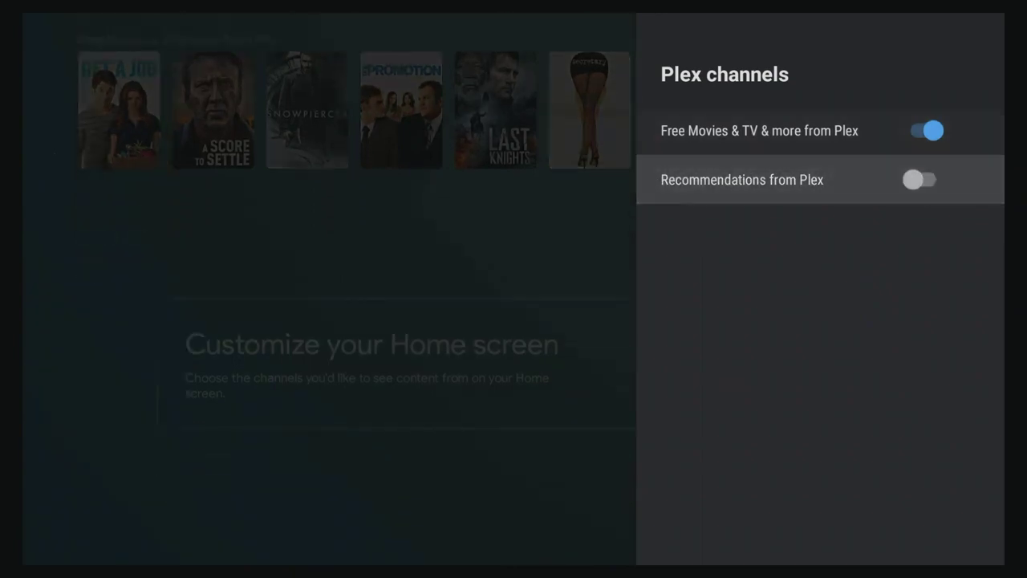
key("Return")
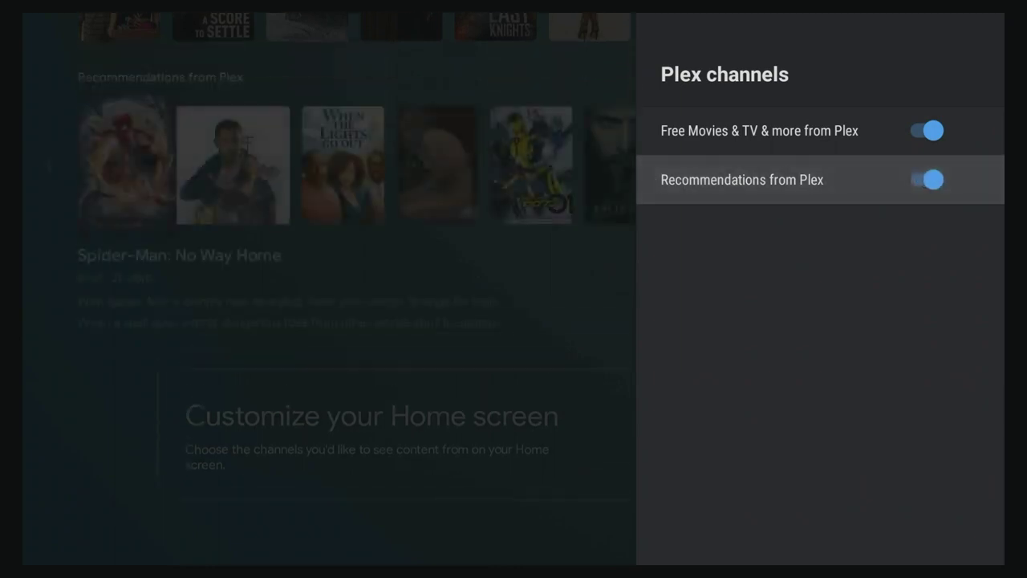
Step: Leave the Plex channels and return to the list of Home screen channels
key("Up")
key("Escape")
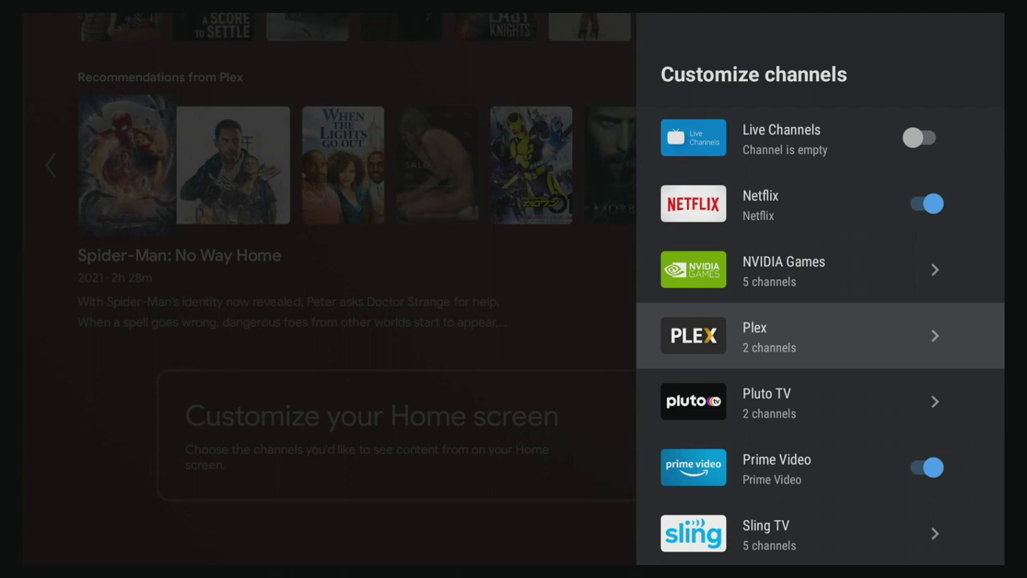
Step: Look through the Home screen channel list down to the promotional channels and back up to Disney+
key("Down")
key("Down")
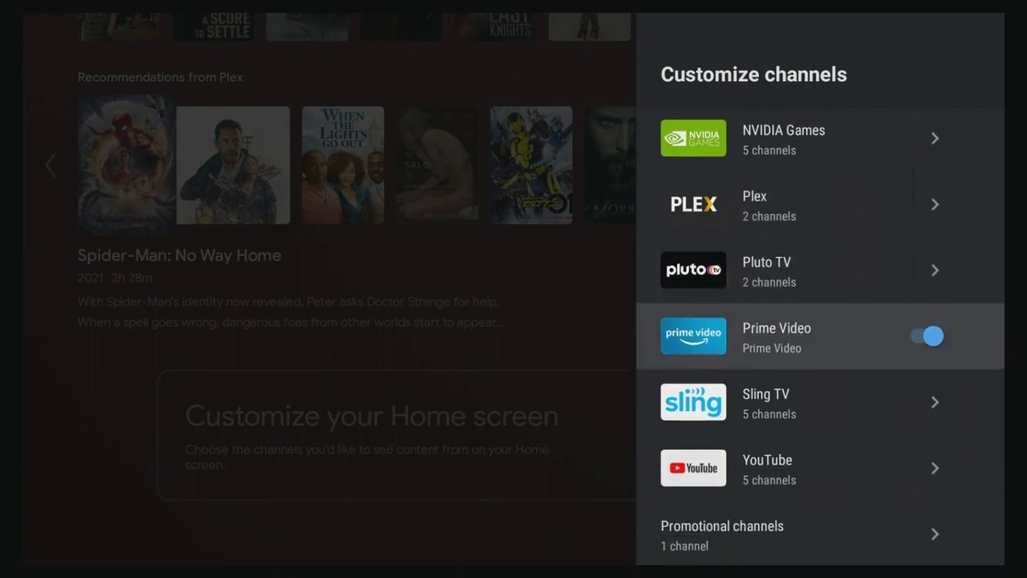
key("Down")
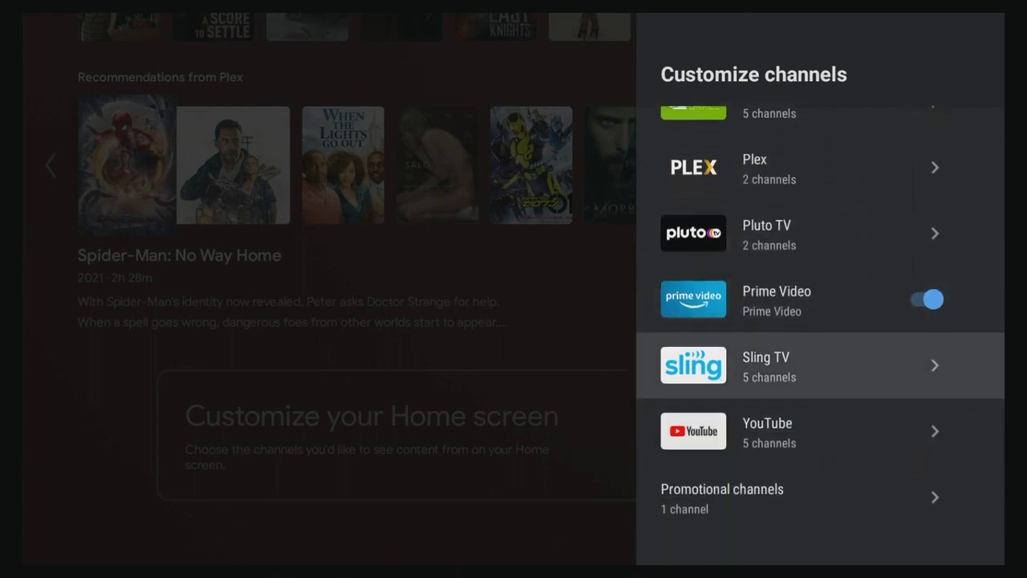
key("Down")
key("Up")
key("Up")
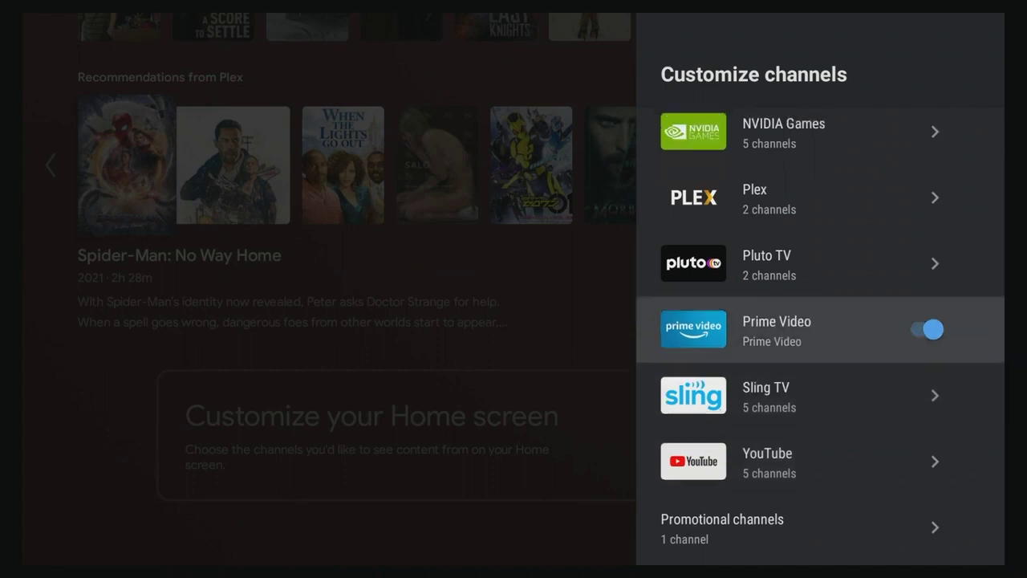
key("Up")
key("Up")
key("Up")
key("Up")
key("Up")
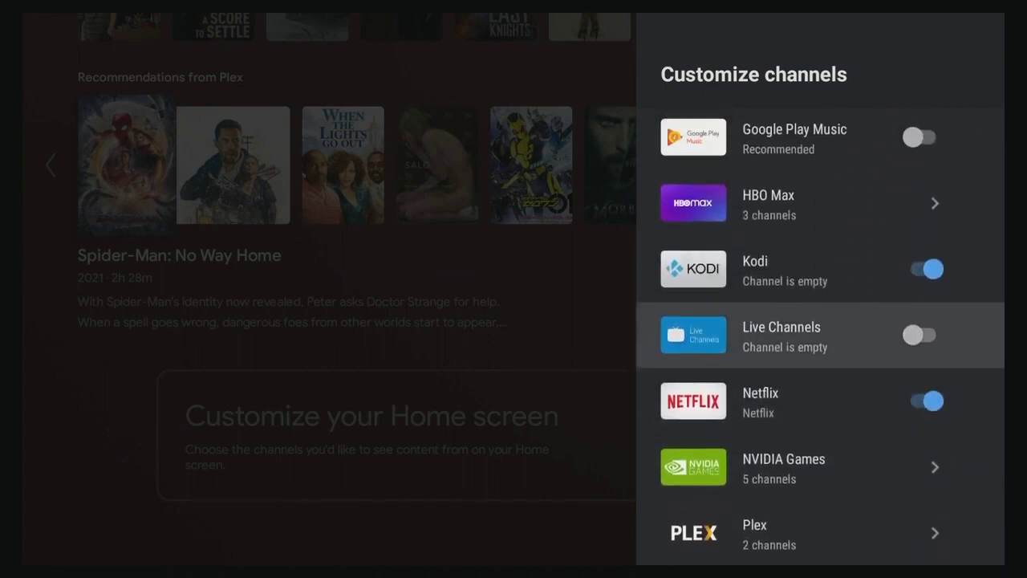
key("Up")
key("Up")
key("Up")
key("Up")
key("Up")
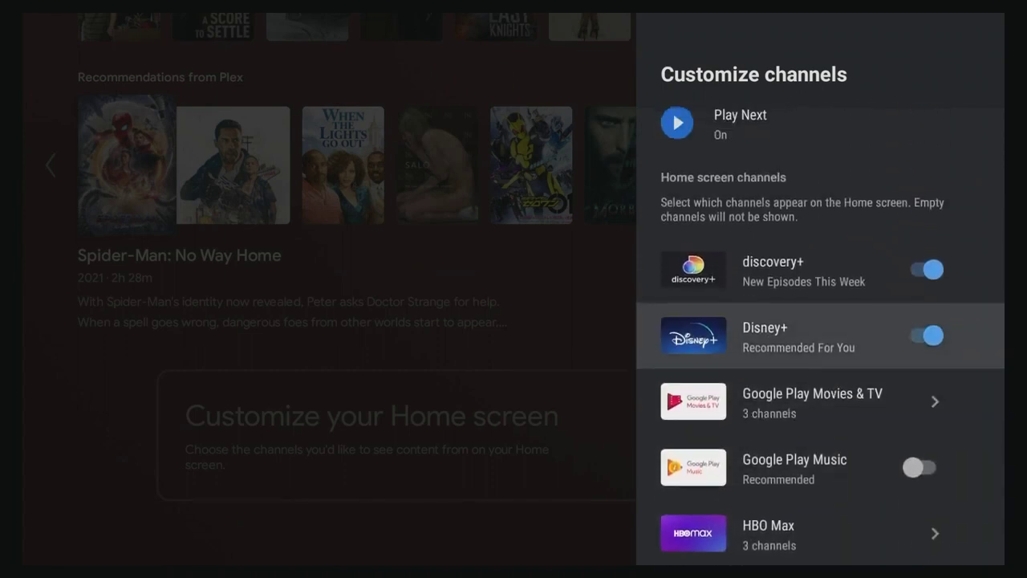
Step: Turn off the discovery+ and Disney+ channels
key("Up")
key("Return")
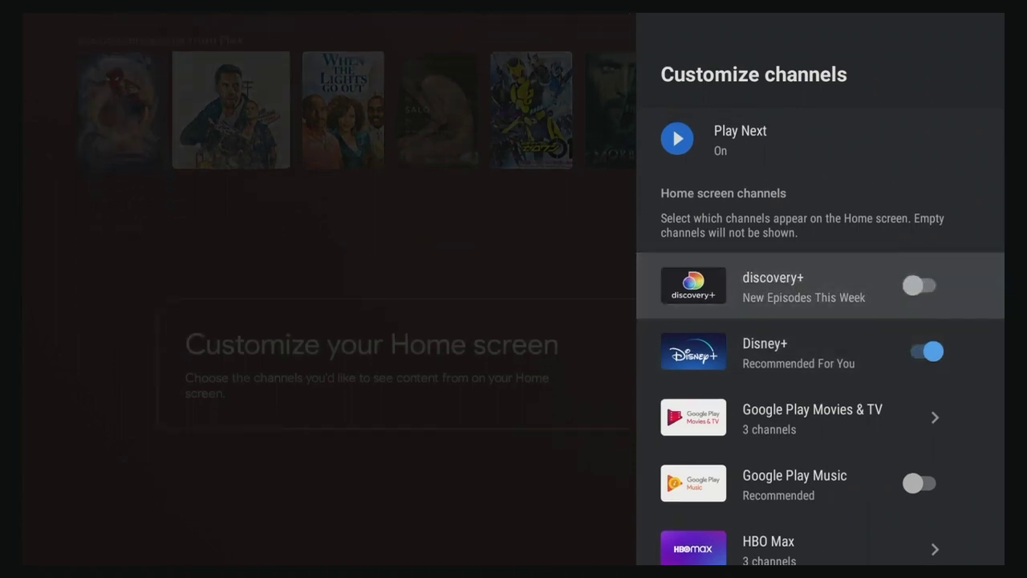
key("Down")
key("Return")
Step: Turn off the Kodi and Netflix channels
key("Down")
key("Down")
key("Down")
key("Down")
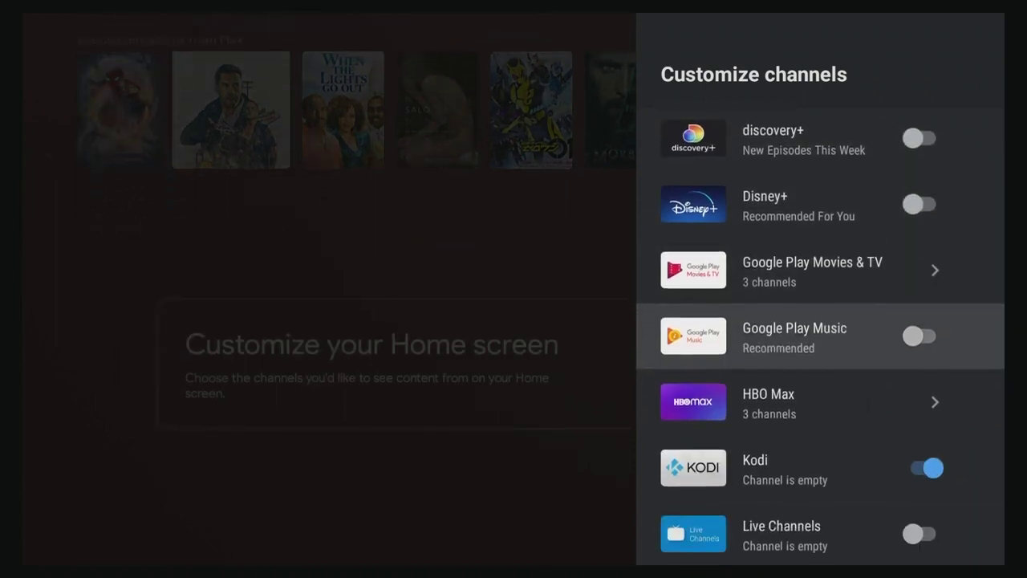
key("Return")
key("Down")
key("Down")
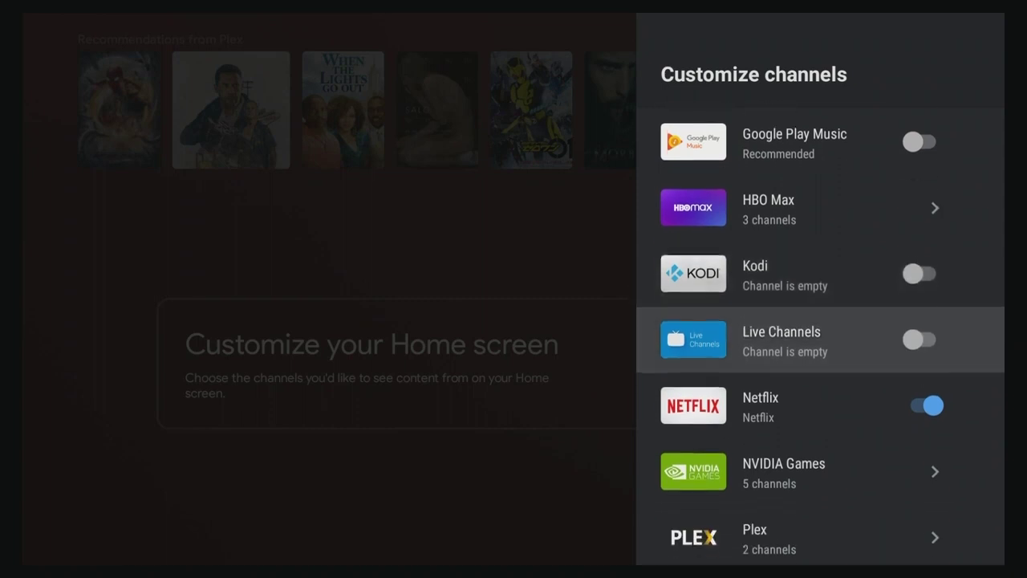
key("Return")
Step: Turn off the Featured channel of NVIDIA Games and return to the channel list
key("Down")
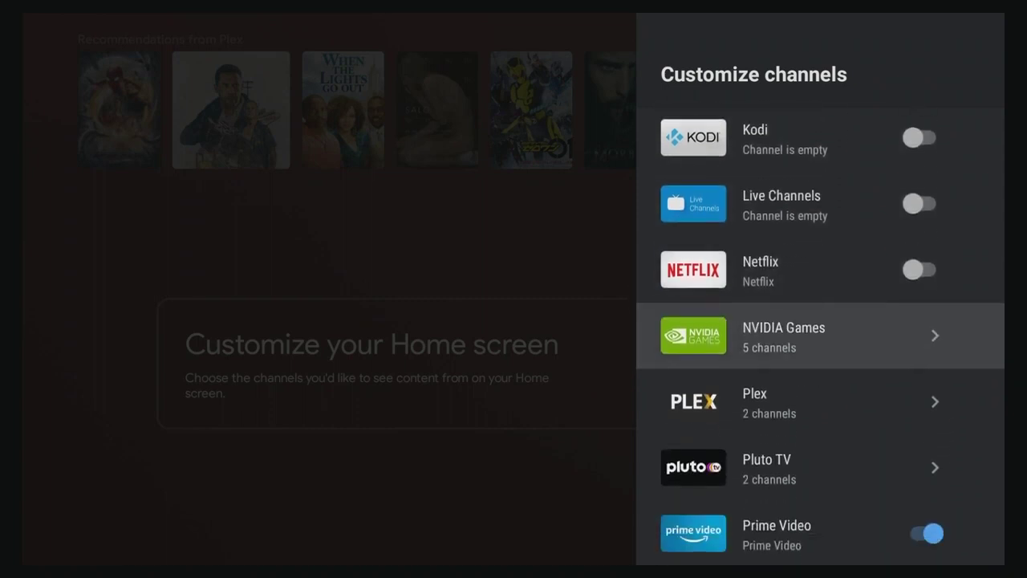
key("Return")
key("Down")
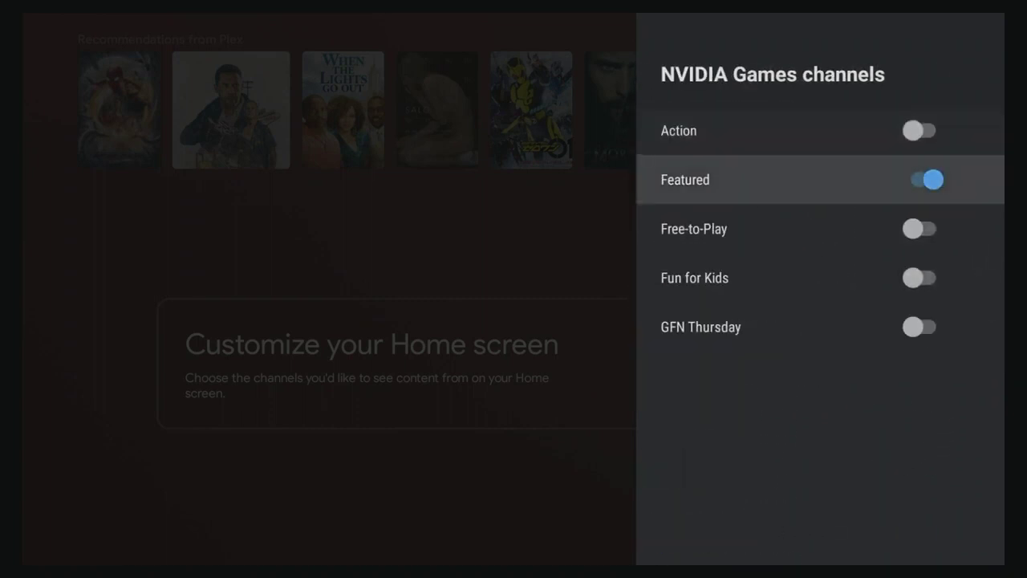
key("Return")
key("Escape")
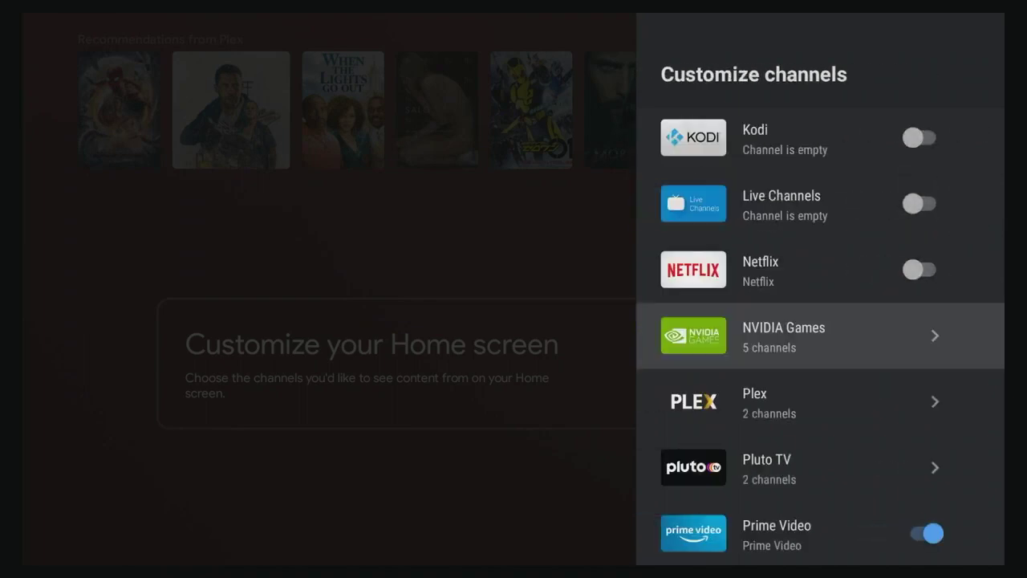
Step: Turn off Pluto TV's Featured Channels and the Prime Video channel
key("Down")
key("Down")
key("Return")
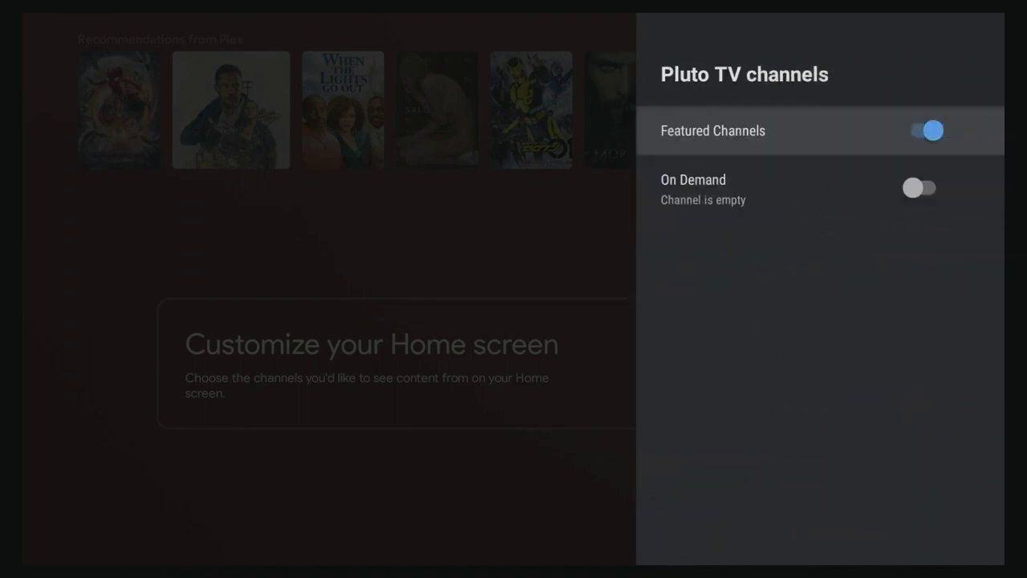
key("Return")
key("Escape")
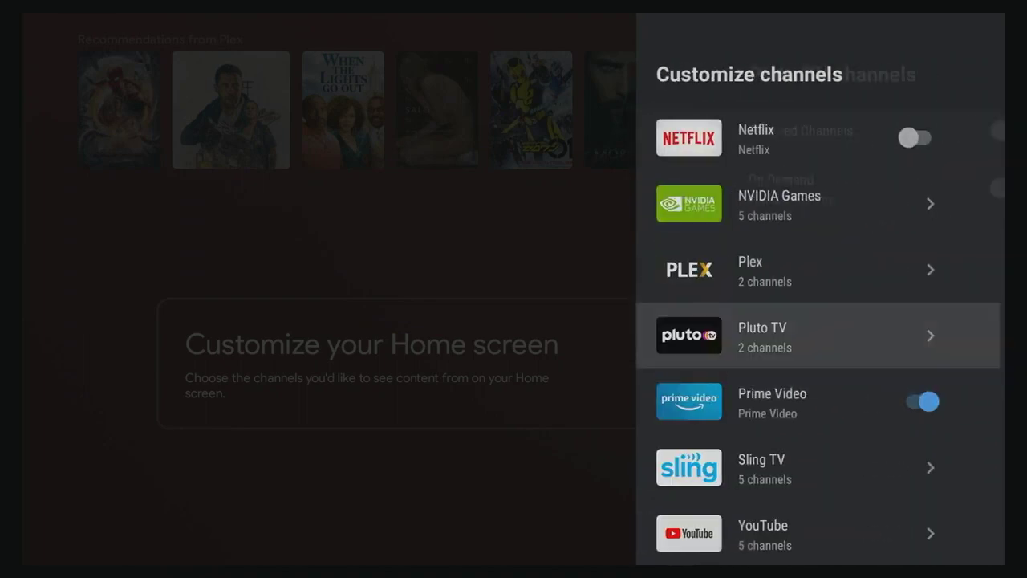
key("Down")
key("Return")
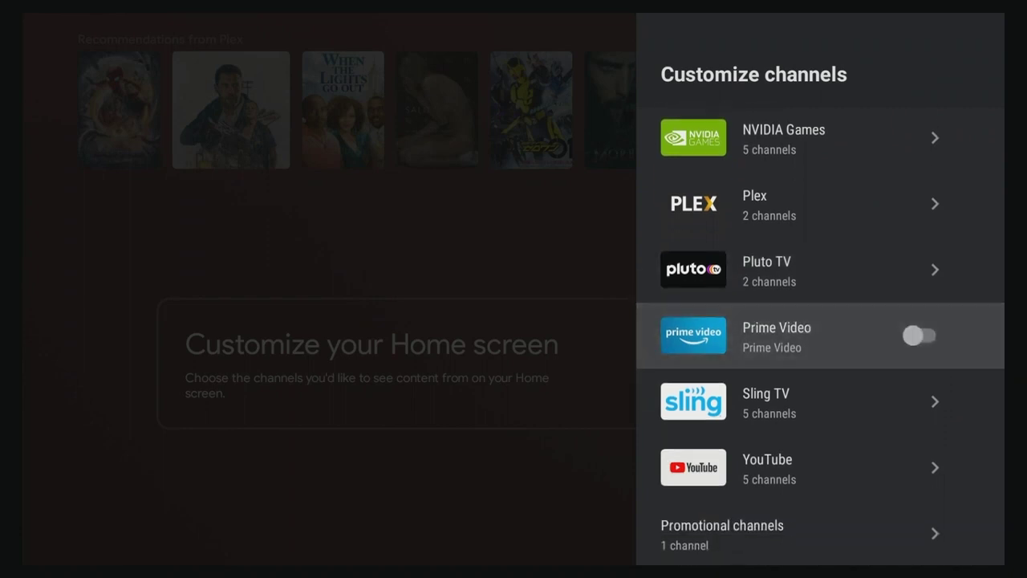
Step: Turn off the Sling TV channel within the Sling TV channels and return to the channel list
key("Down")
key("Return")
key("Down")
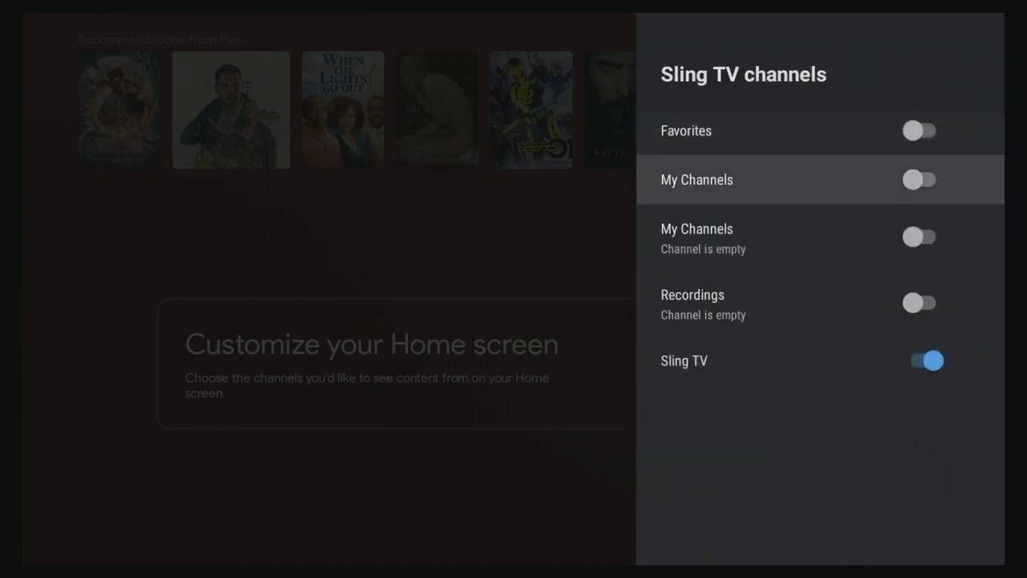
key("Down")
key("Down")
key("Down")
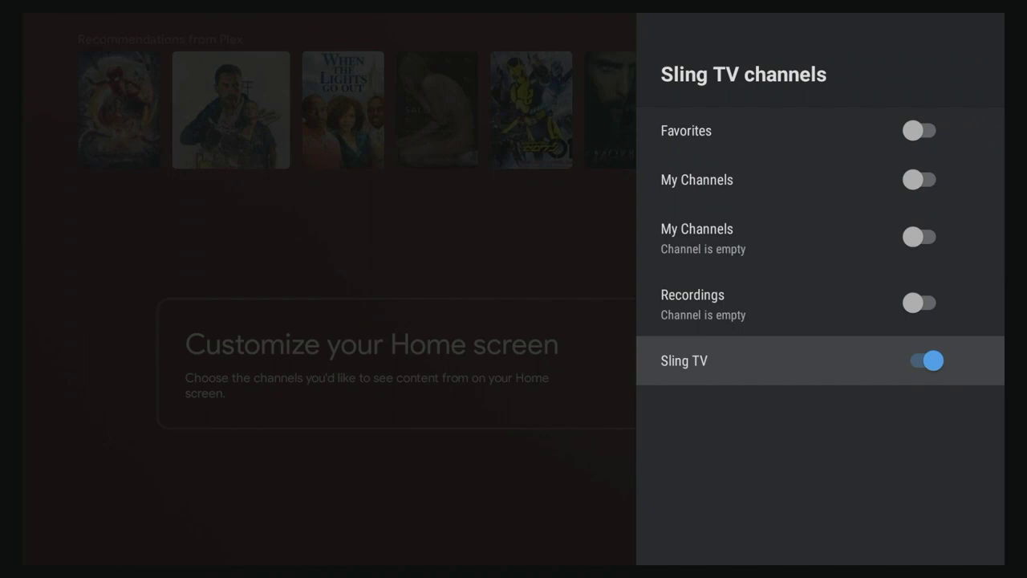
key("Return")
key("Escape")
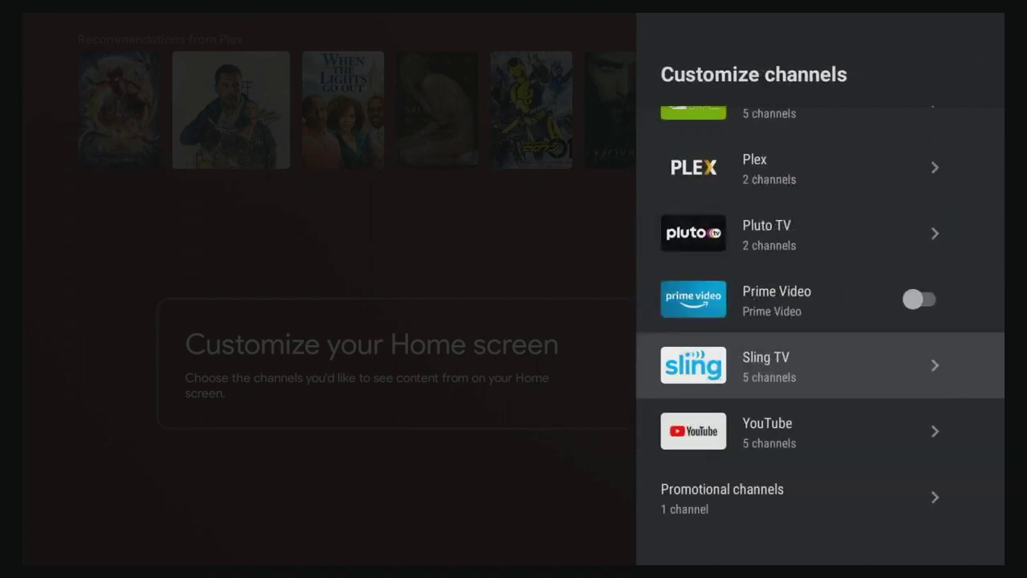
Step: Turn off all five YouTube channels: Free movies from YouTube, Recommended, Subscriptions, Trending and YouTube Music
key("Down")
key("Return")
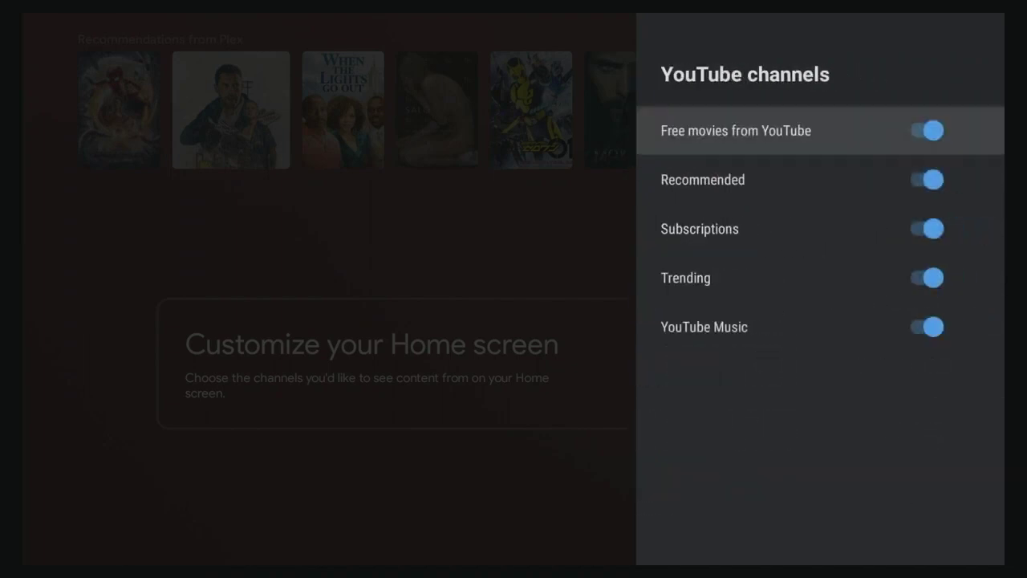
key("Return")
key("Down")
key("Return")
key("Down")
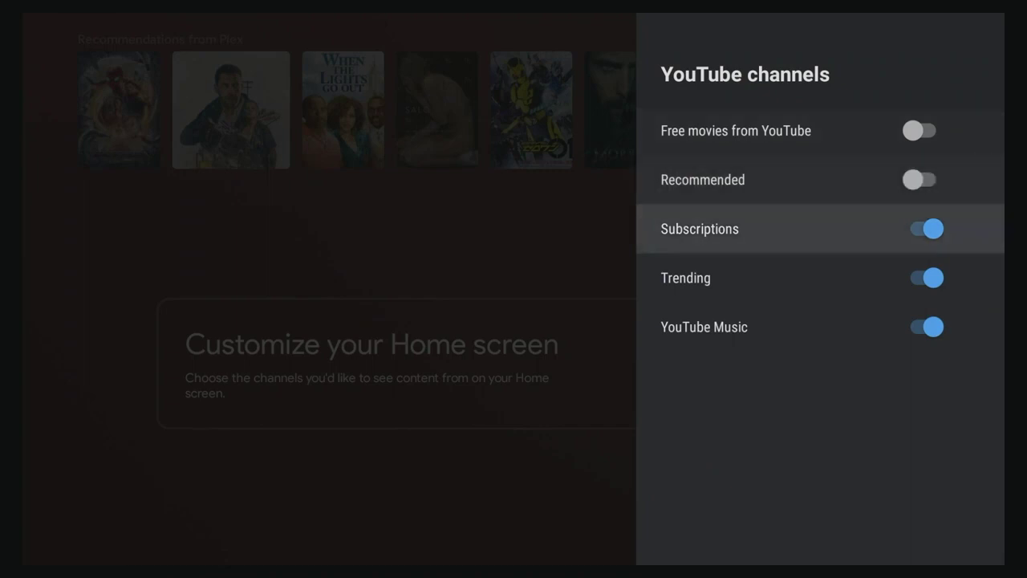
key("Return")
key("Down")
key("Return")
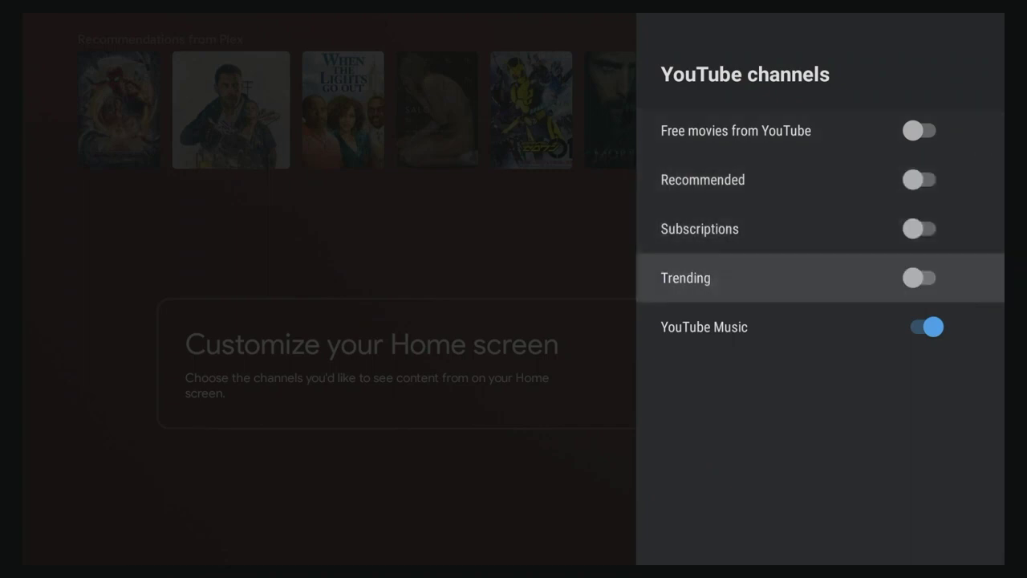
key("Down")
key("Return")
key("Escape")
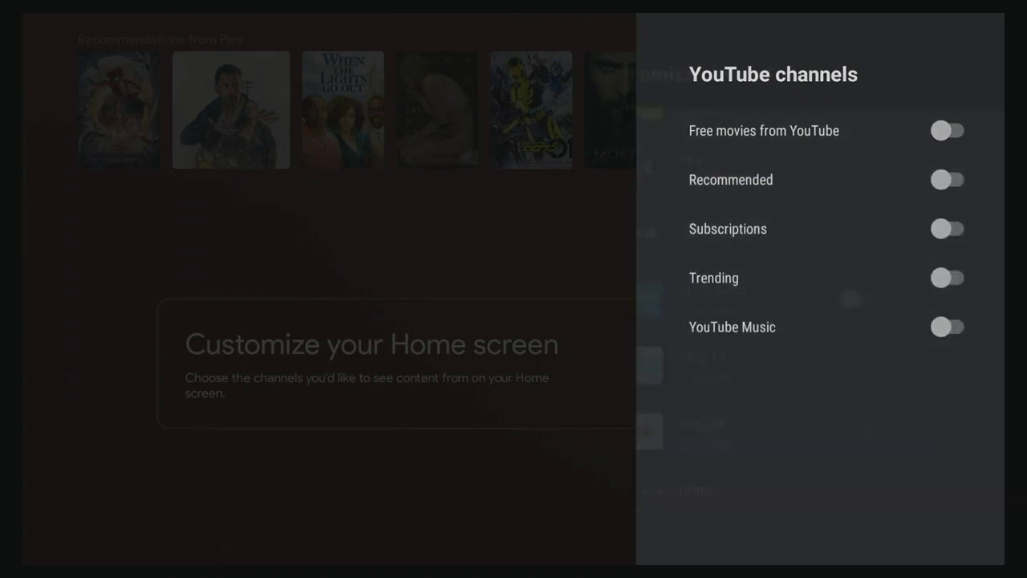
Step: Check the Apps Spotlight setting under the promotional channels and leave channel customization
key("Down")
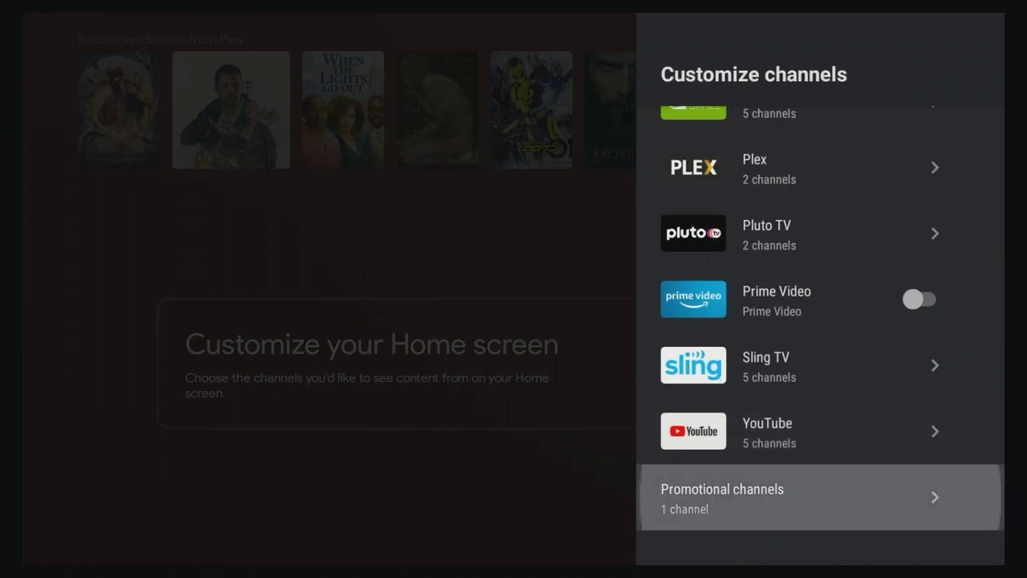
key("Return")
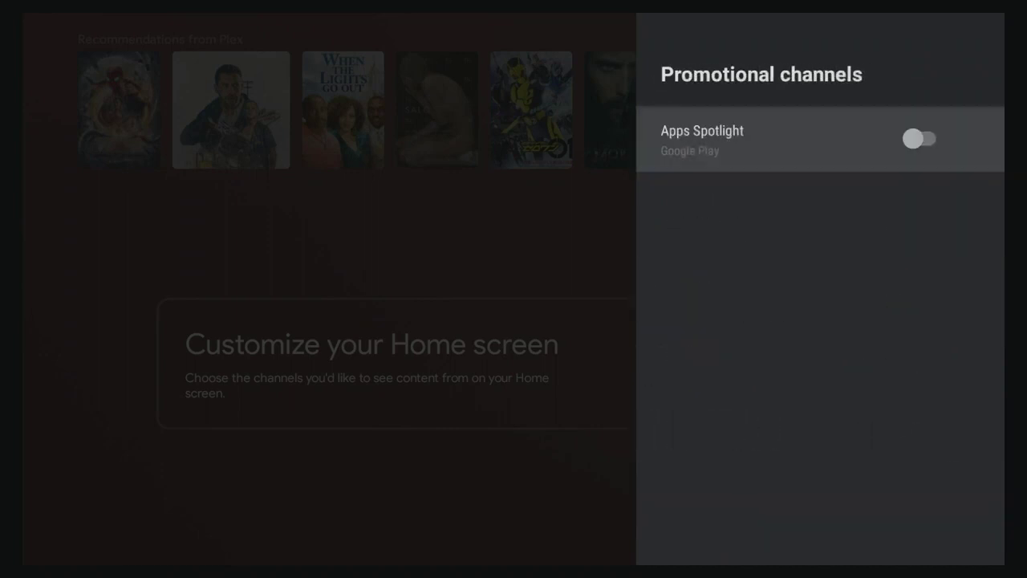
key("Escape")
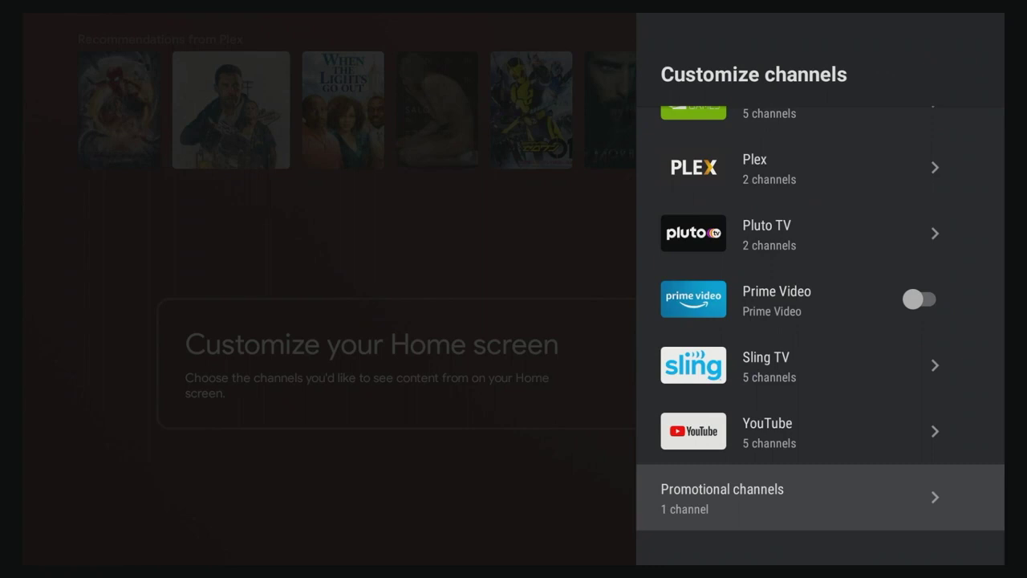
key("Escape")
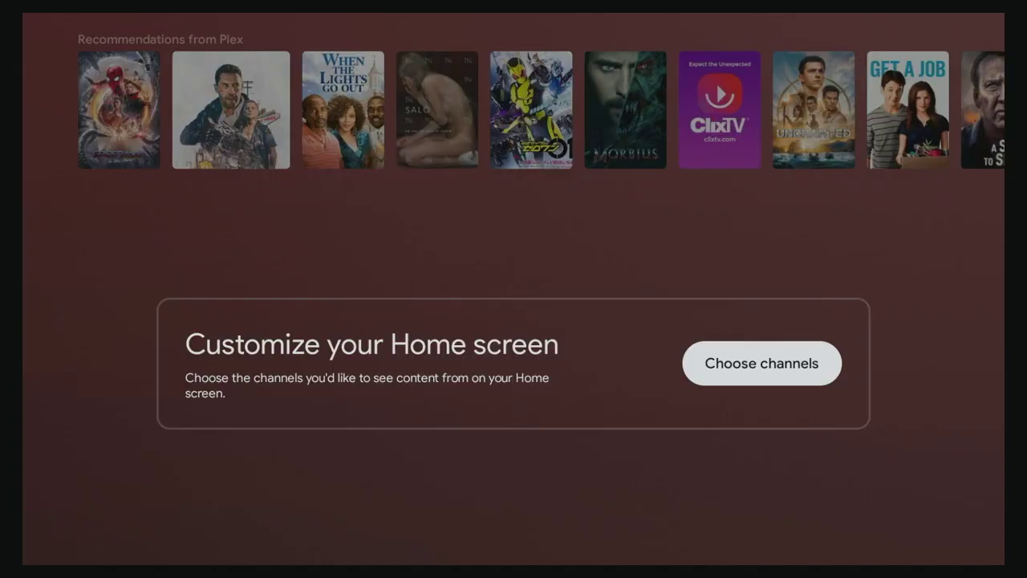
Step: Review the channel rows on the Home screen from Play Next down to Recommendations from Plex
key("Up")
key("Up")
key("Up")
key("Up")
key("Up")
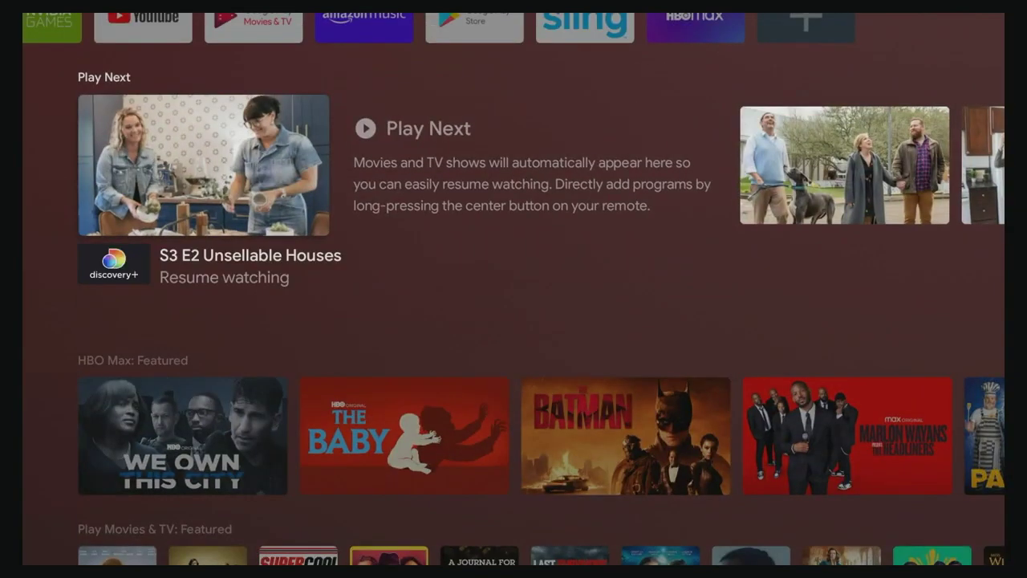
key("Up")
key("Down")
key("Down")
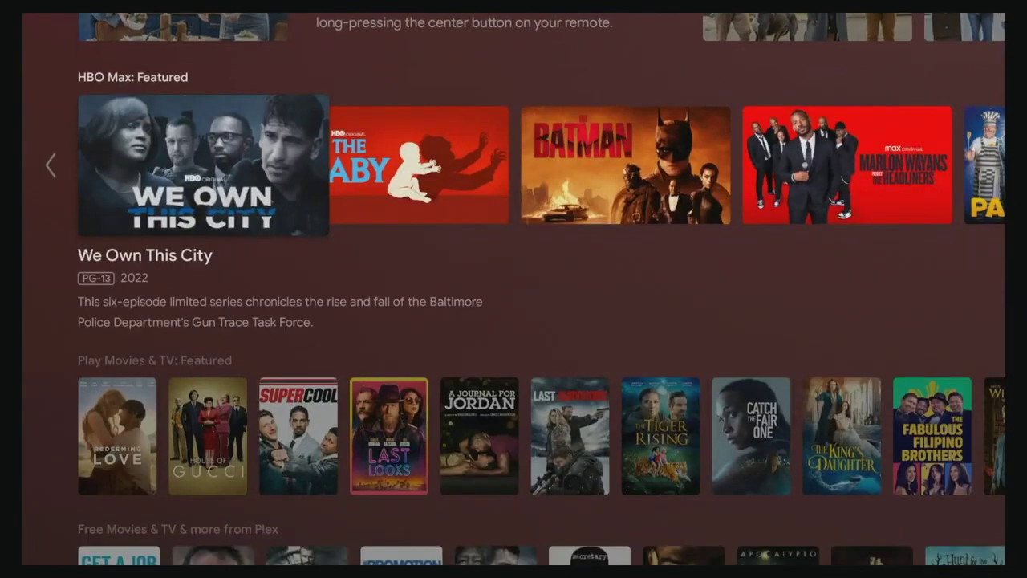
key("Down")
key("Down")
key("Down")
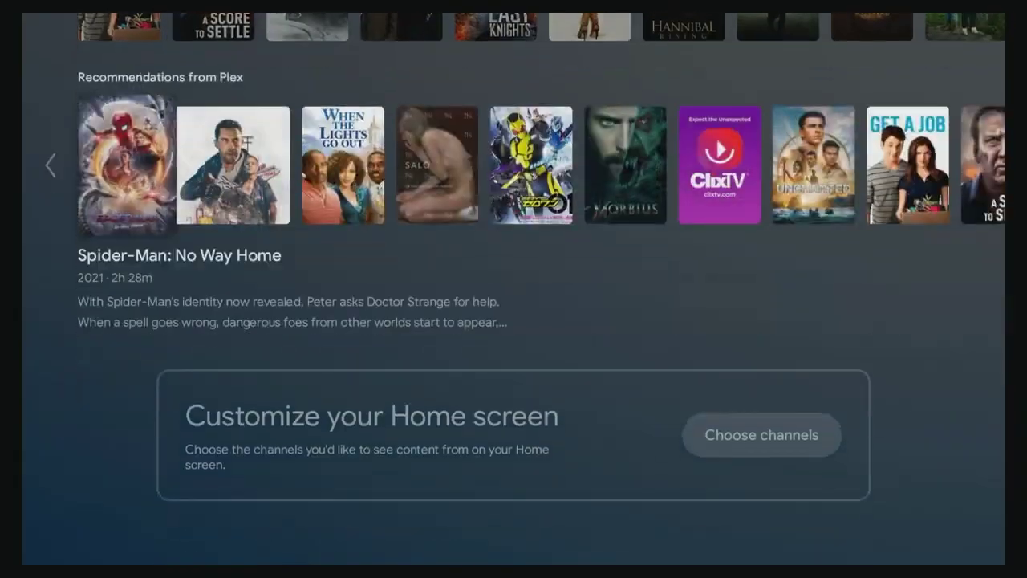
Step: Reopen the Home screen channel selection and turn off the Featured channel of HBO Max
key("Down")
key("Return")
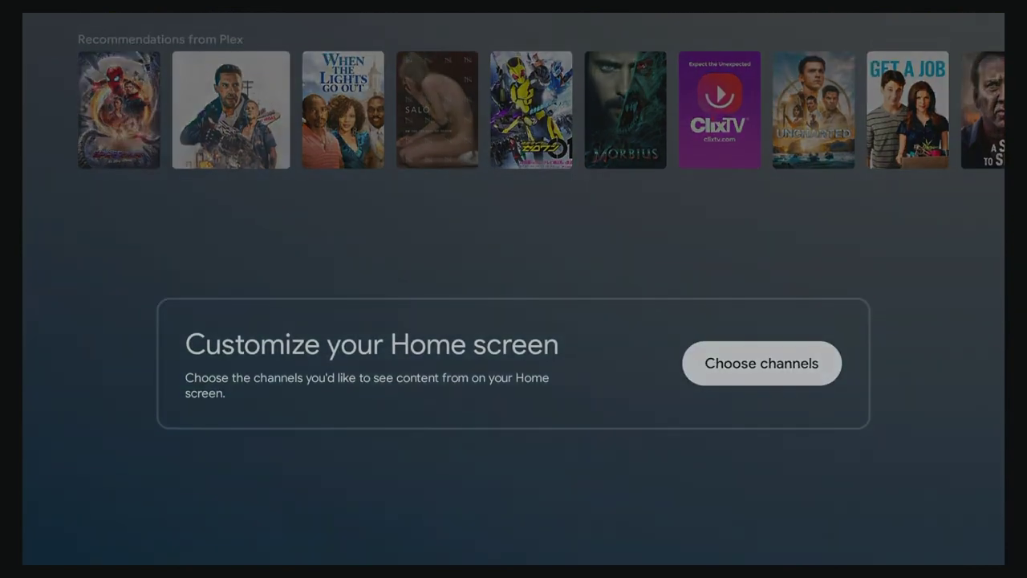
key("Down")
key("Down")
key("Down")
key("Down")
key("Down")
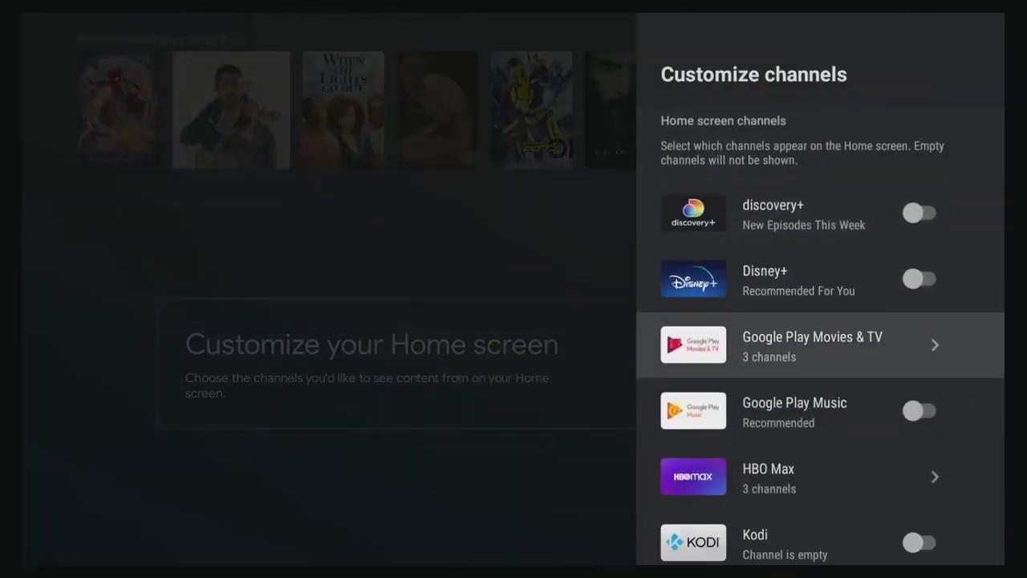
key("Return")
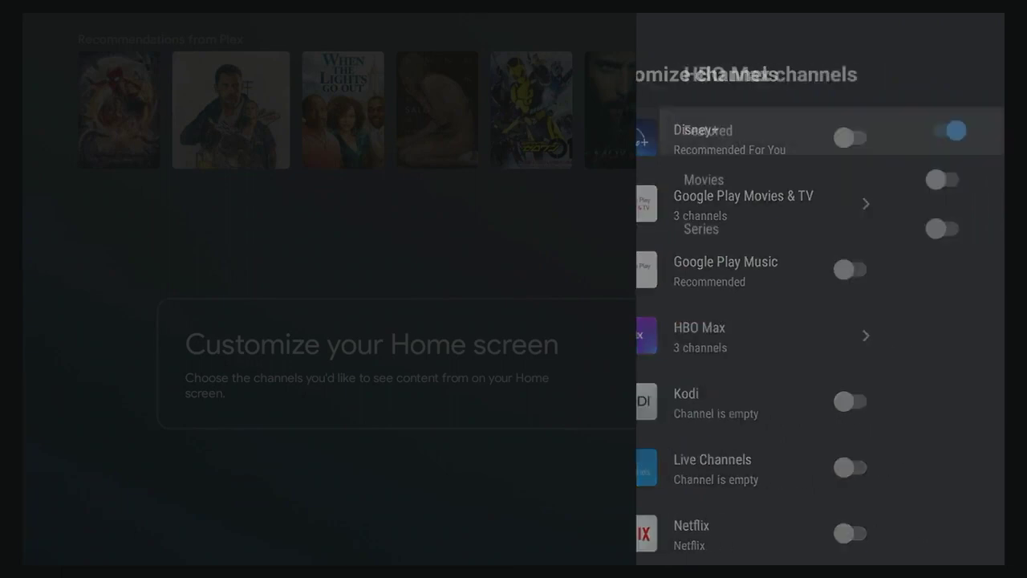
key("Return")
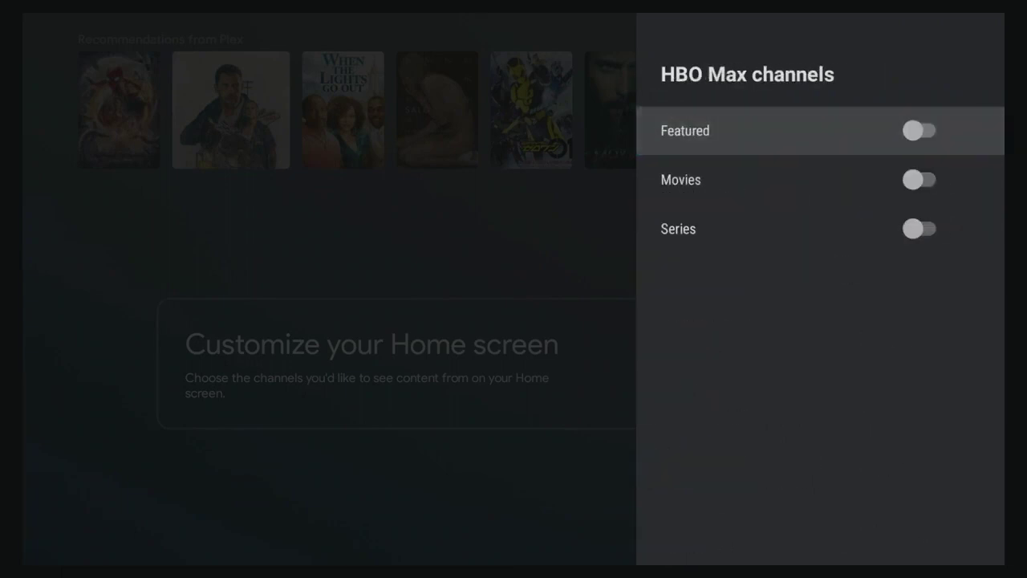
Step: Return to the Home screen and check the channel rows below Play Next
key("Escape")
key("Escape")
key("Escape")
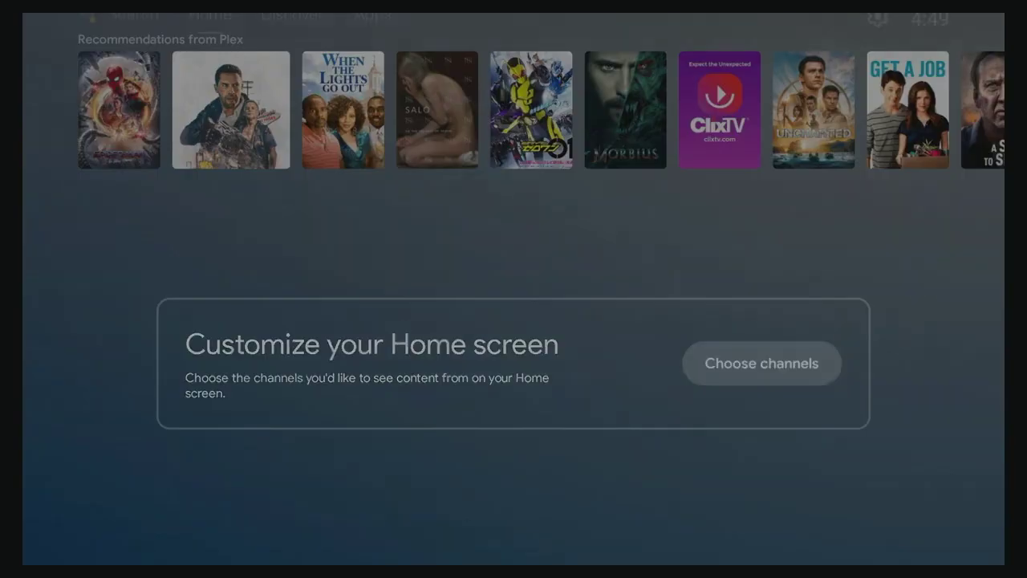
key("Down")
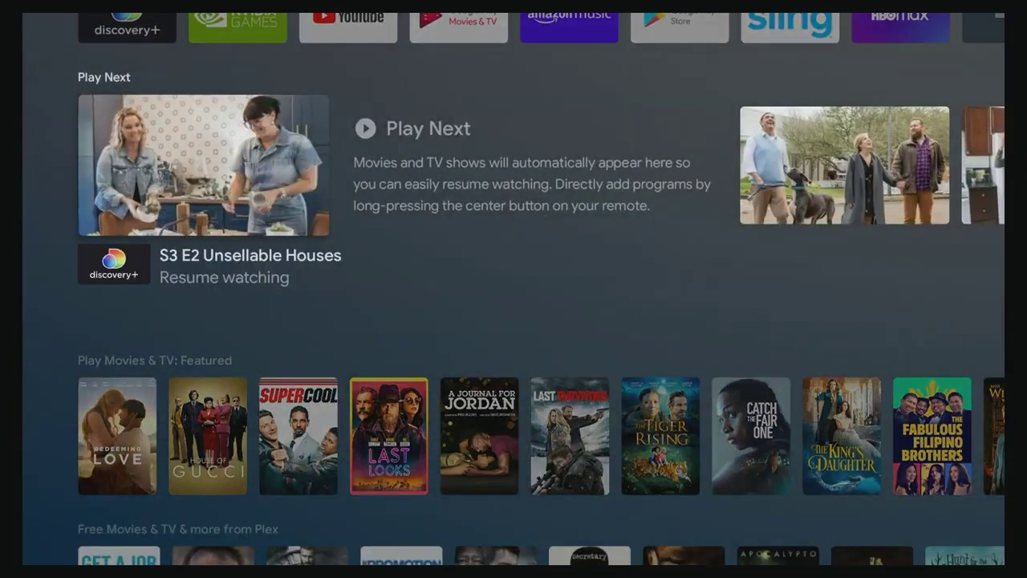
key("Down")
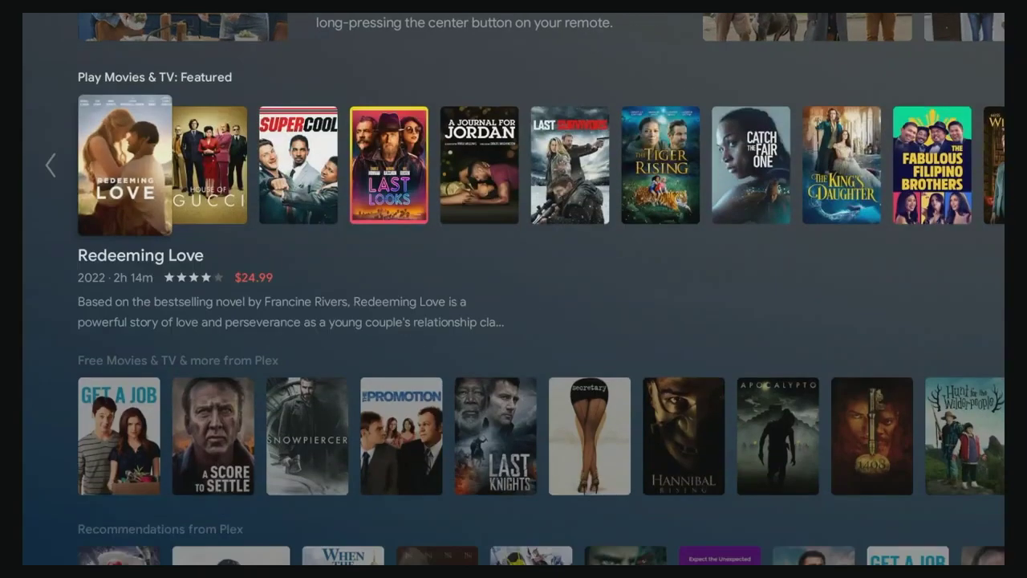
Step: Review the Home screen rows from Play Movies & TV: Featured through Free Movies & TV and Recommendations from Plex
key("Down")
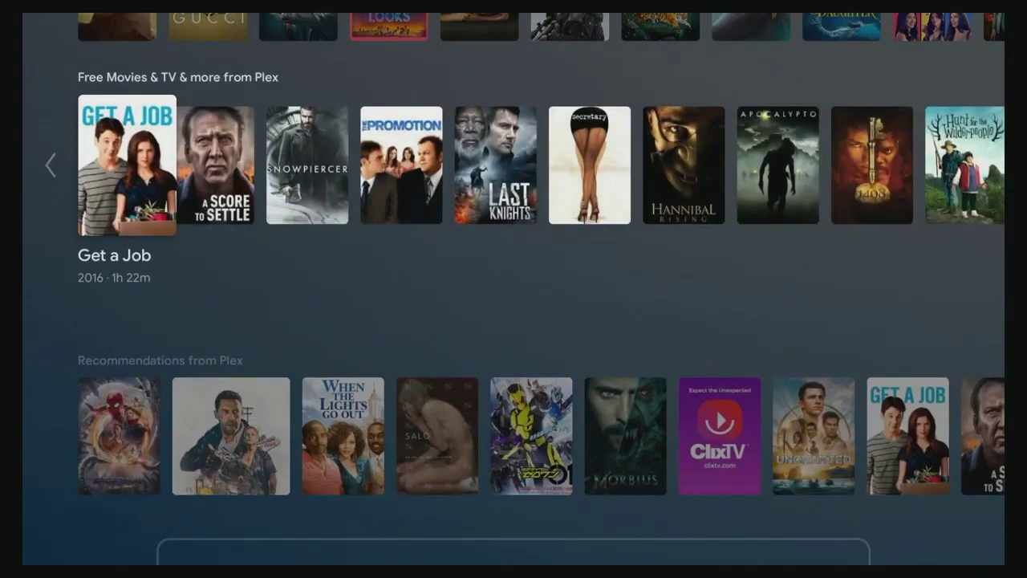
key("Up")
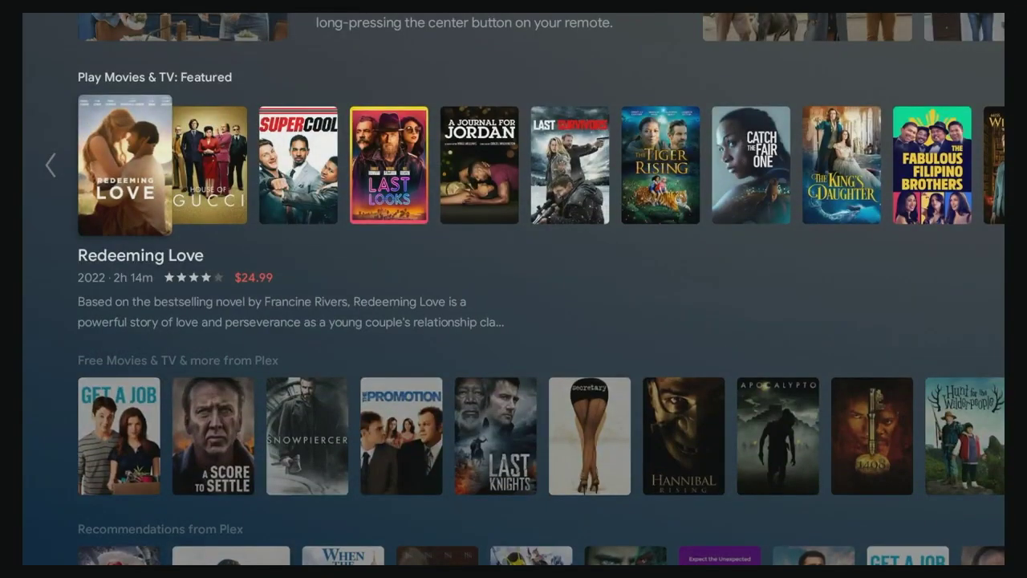
key("Down")
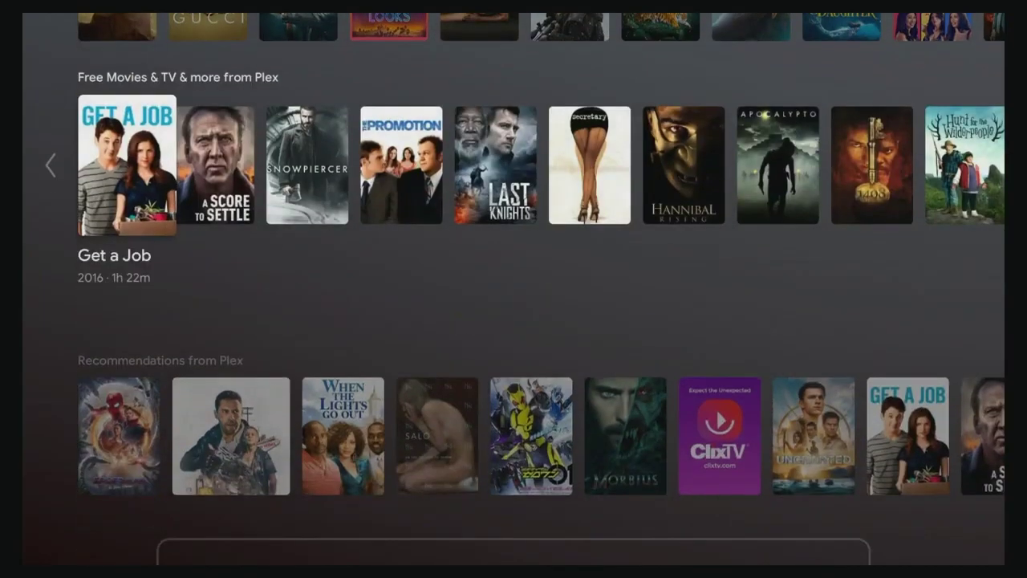
key("Down")
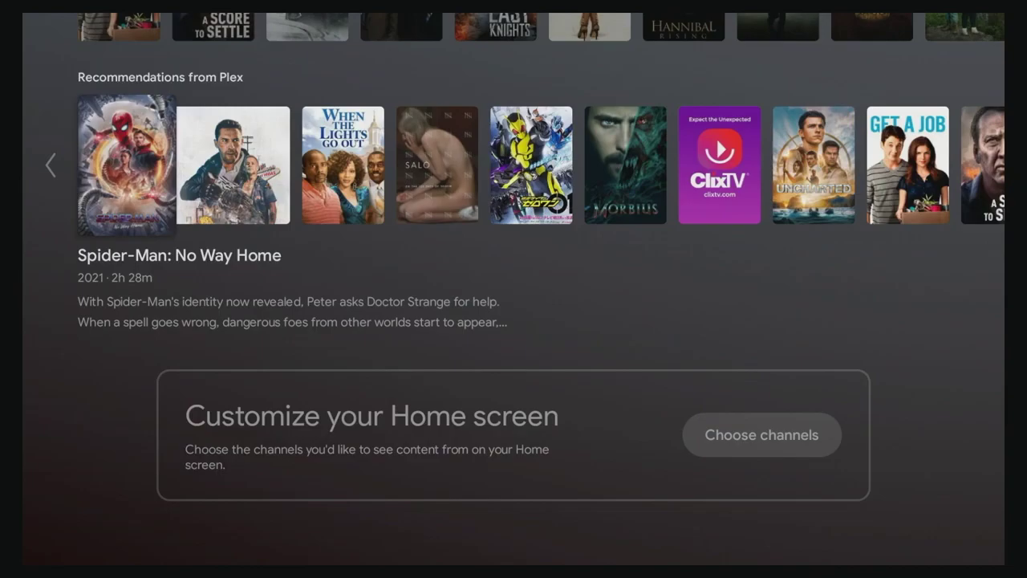
key("Up")
key("Up")
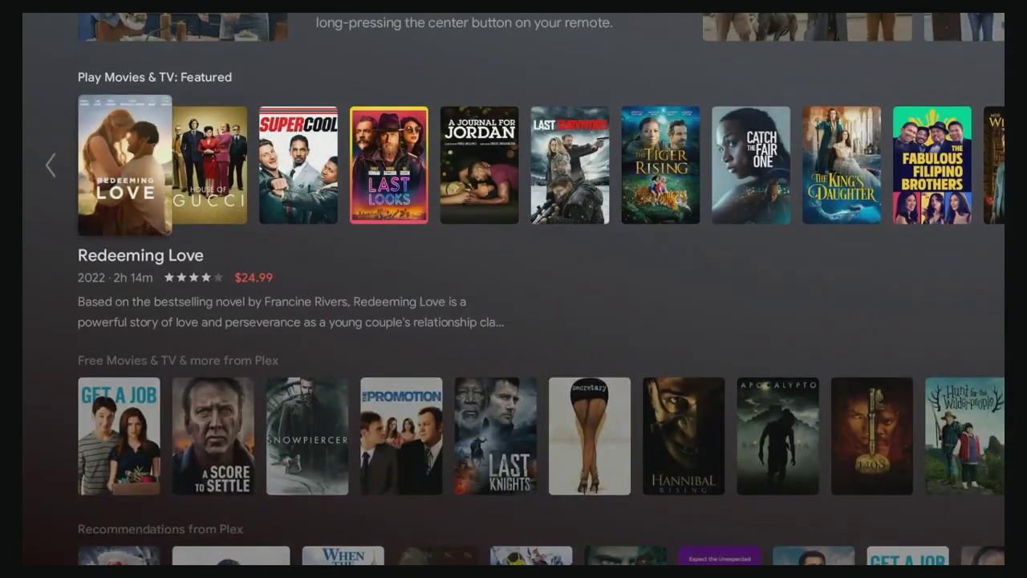
key("Down")
key("Down")
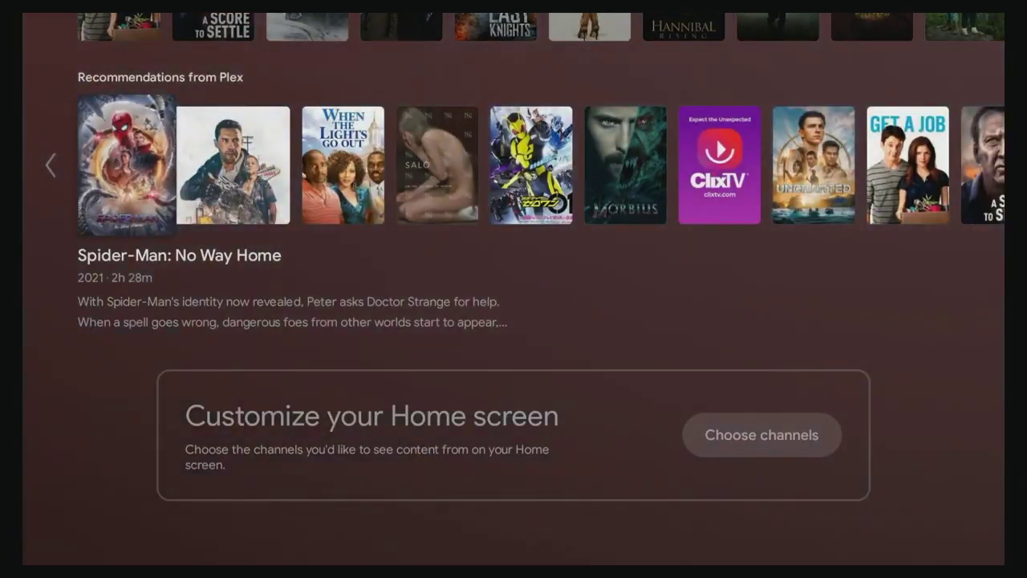
key("Up")
key("Up")
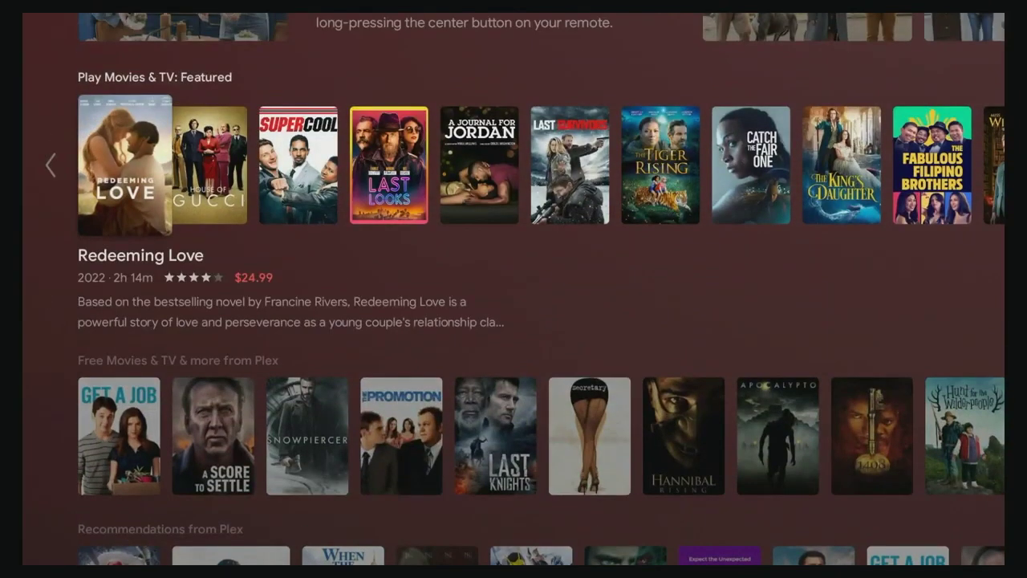
Step: Go to the installed apps and open the Google Play Store
key("Up")
key("Up")
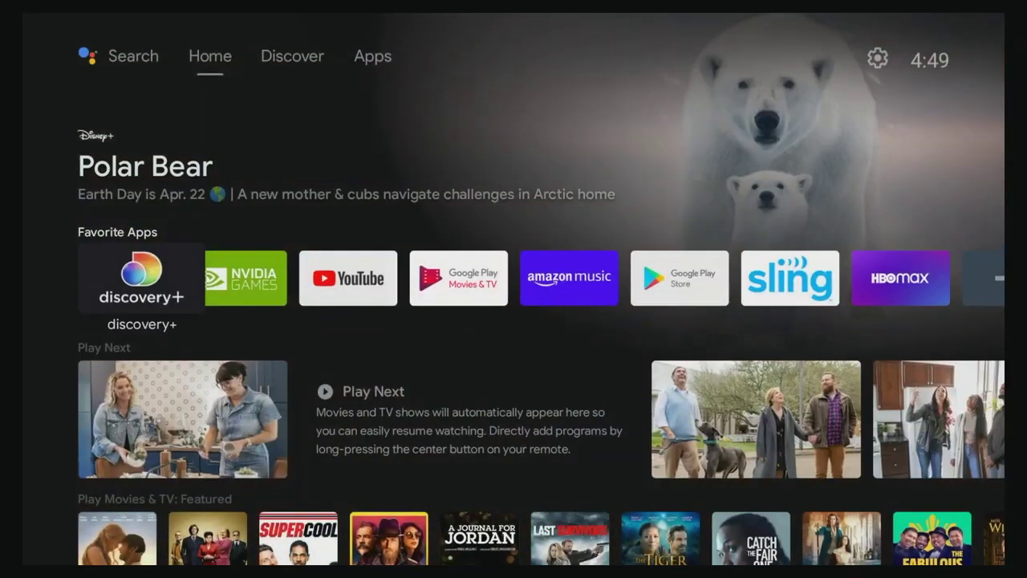
key("Up")
key("Up")
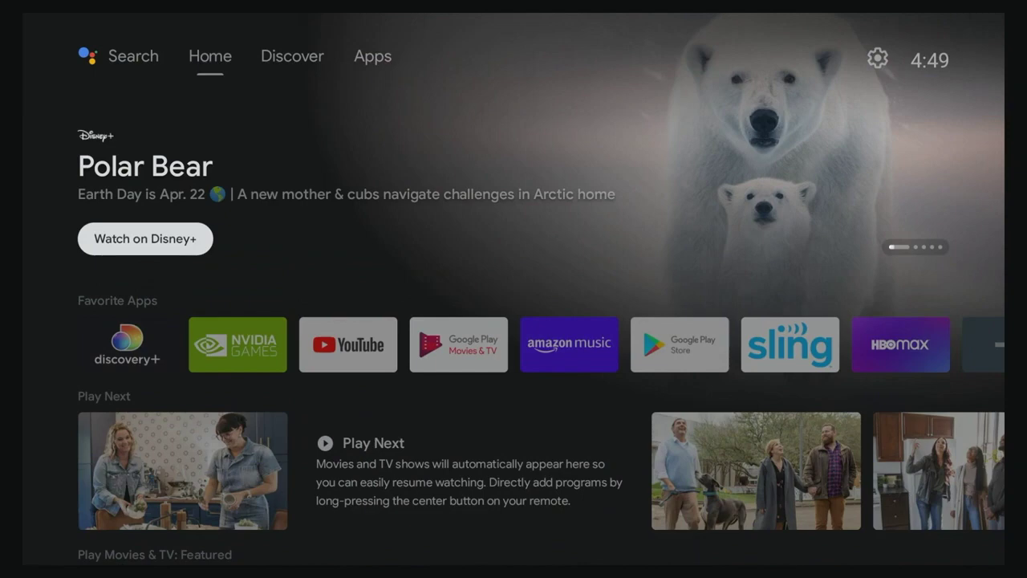
key("Right")
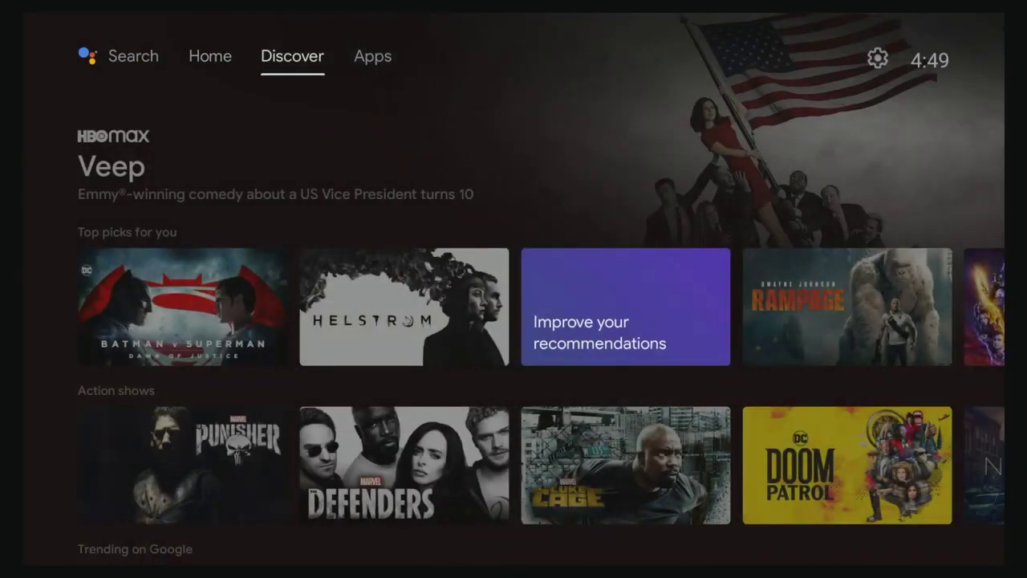
key("Right")
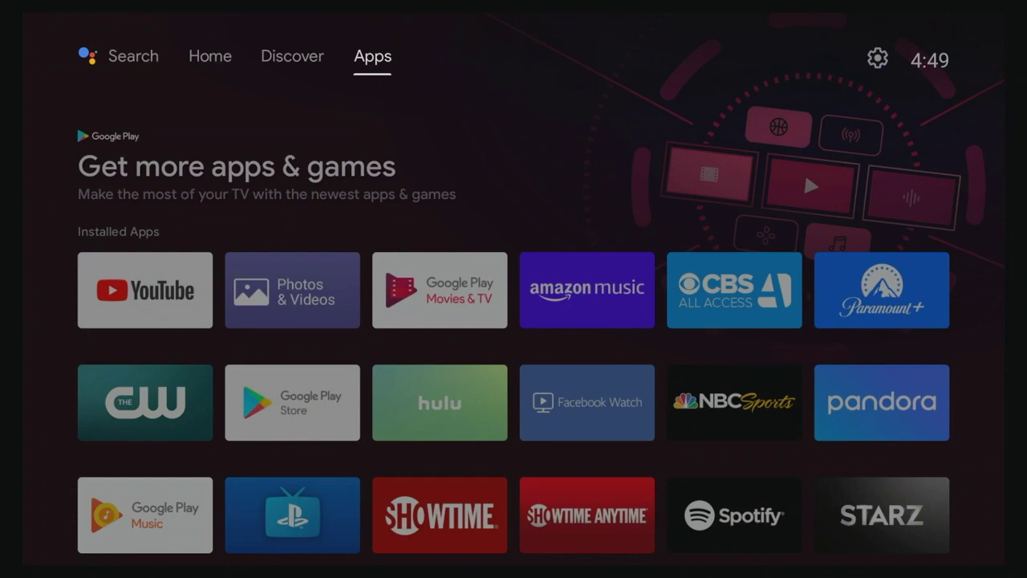
key("Down")
key("Down")
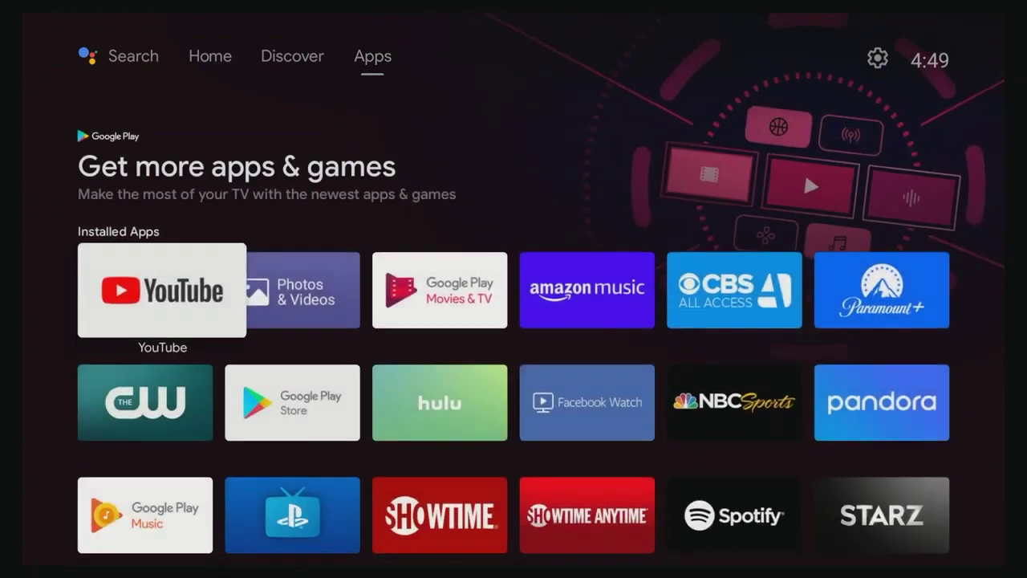
key("Down")
key("Right")
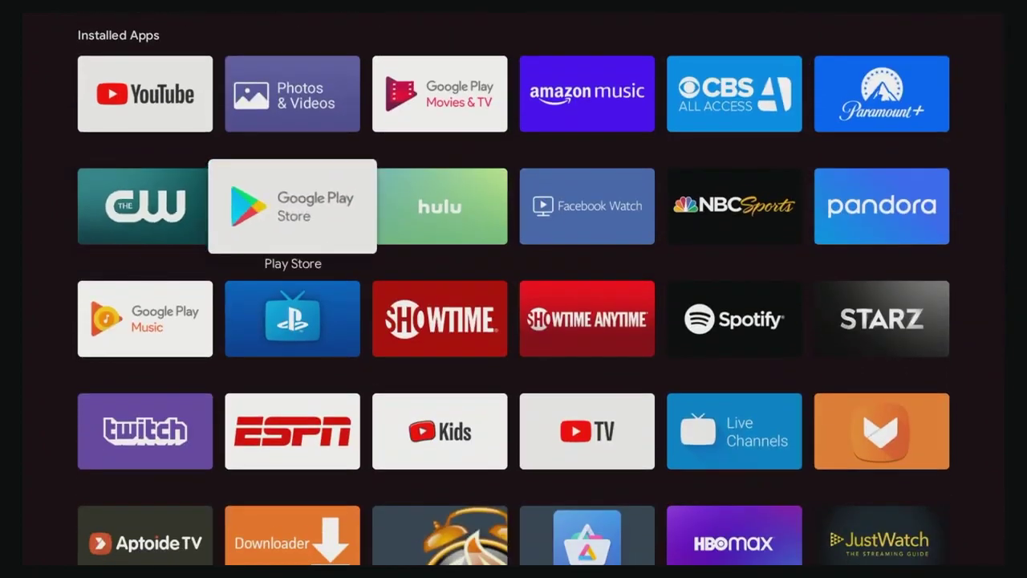
key("Return")
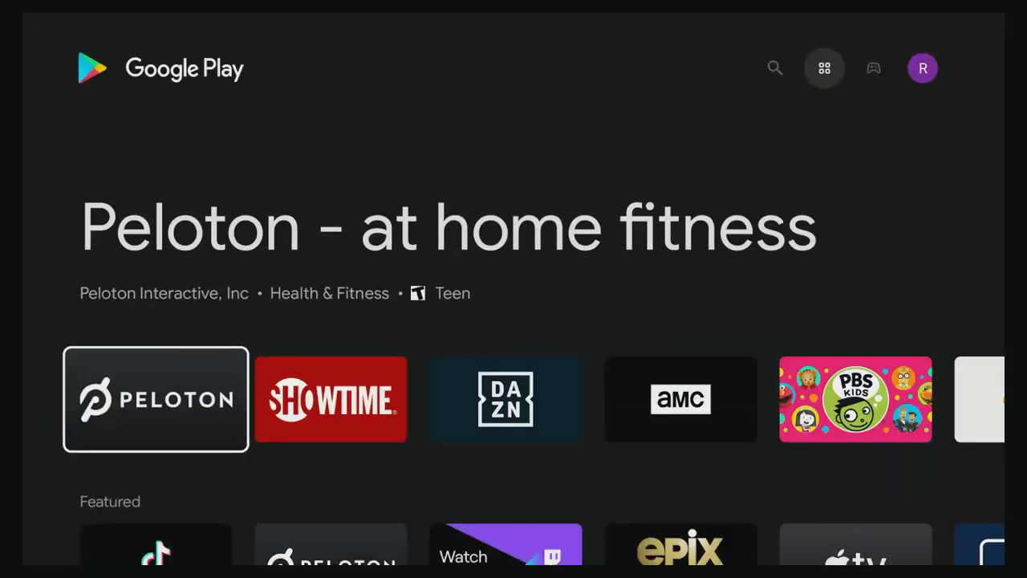
Step: Open the store's search page and activate text entry for the search
key("Right")
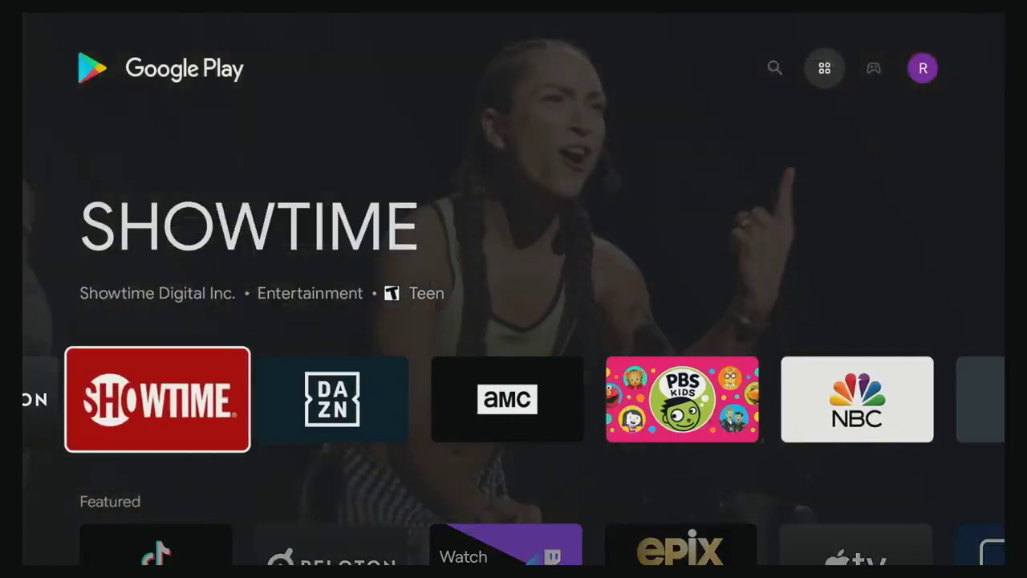
key("Up")
key("Left")
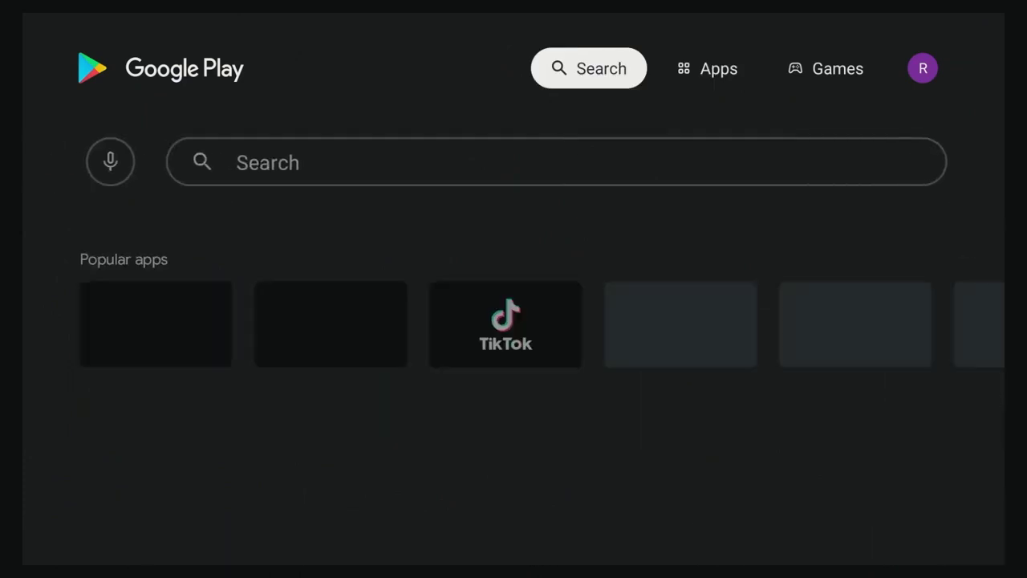
key("Down")
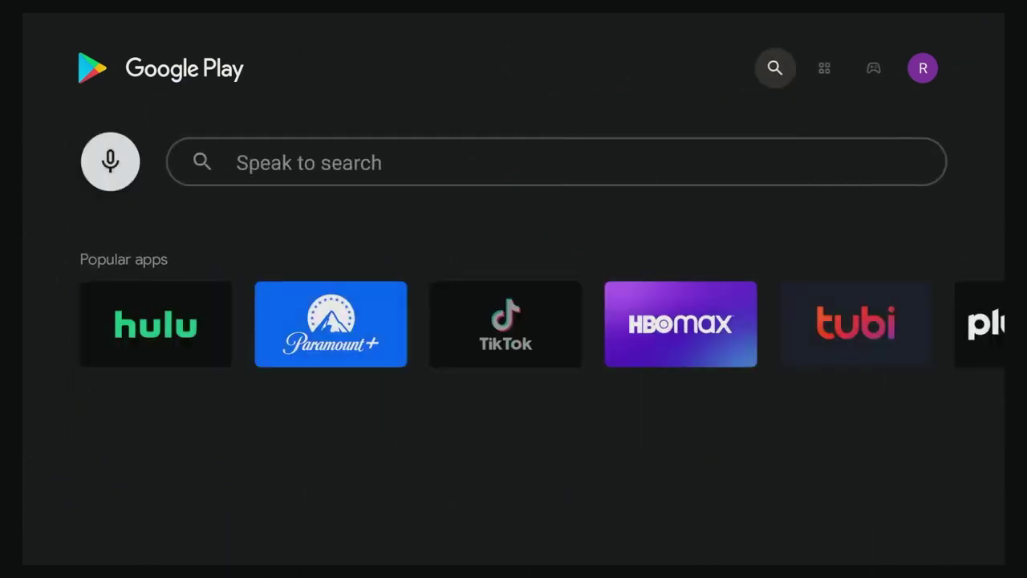
key("Right")
key("Return")
type("q")
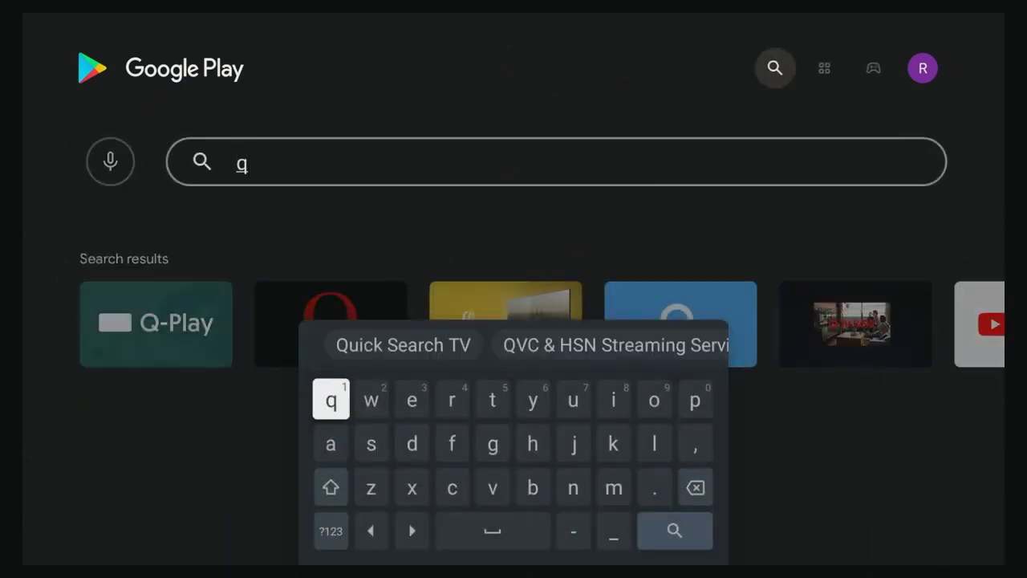
key("Down")
key("Left")
key("Down")
key("Return")
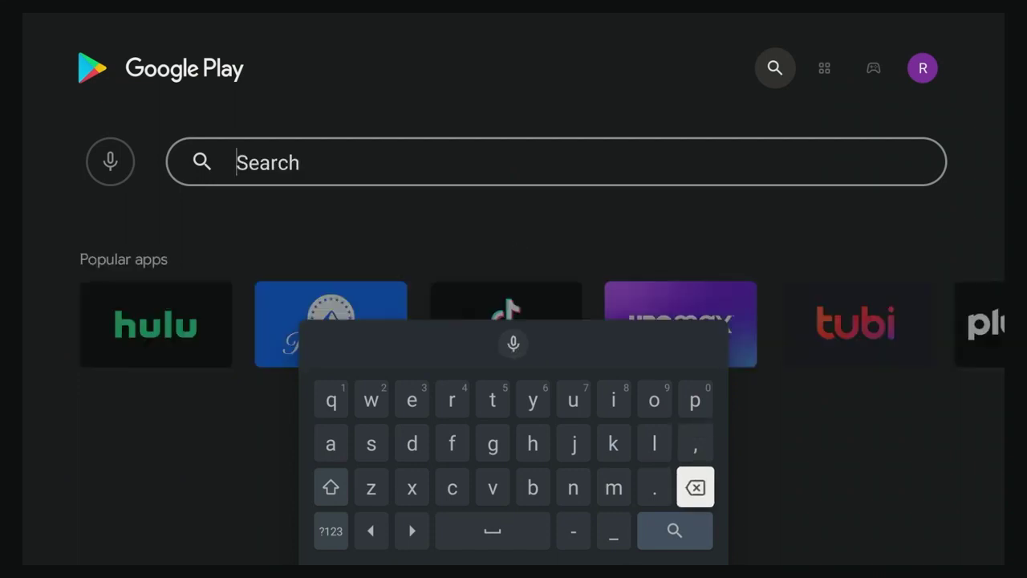
Step: Search the store for "plex"
key("Up")
key("Up")
key("Return")
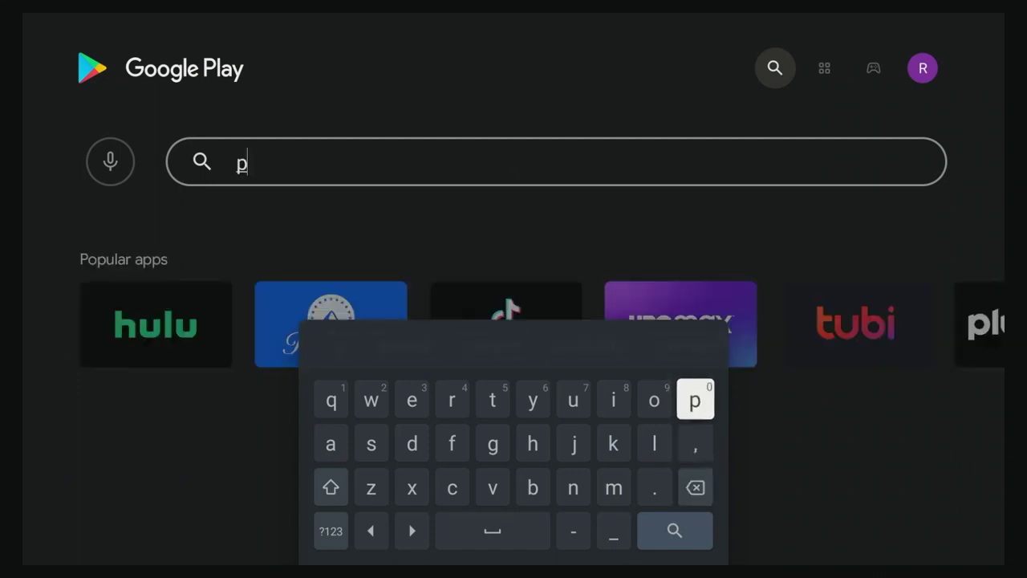
key("Down")
key("Left")
key("Return")
key("Left")
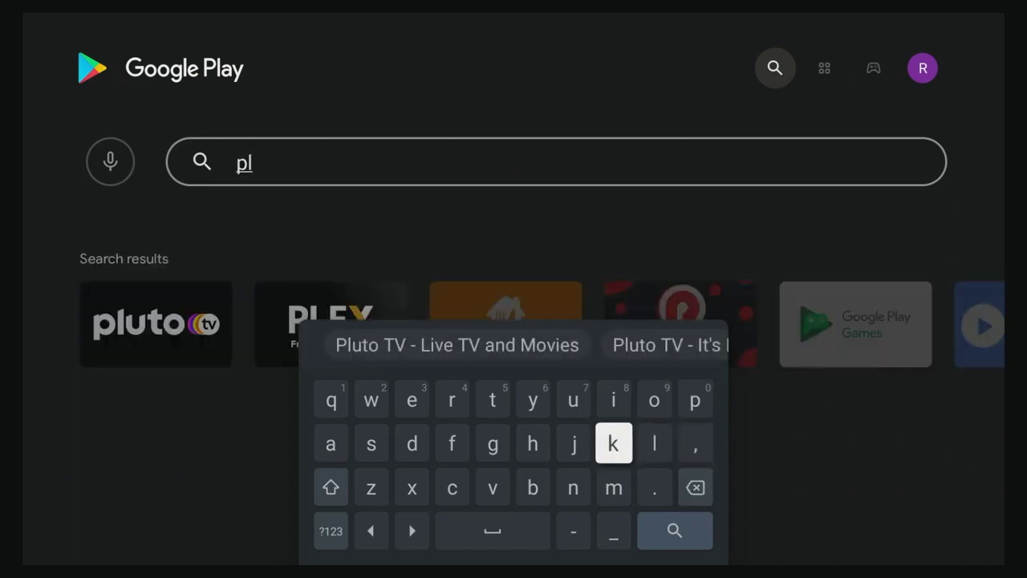
key("Left")
key("Left")
key("Left")
key("Up")
key("Up")
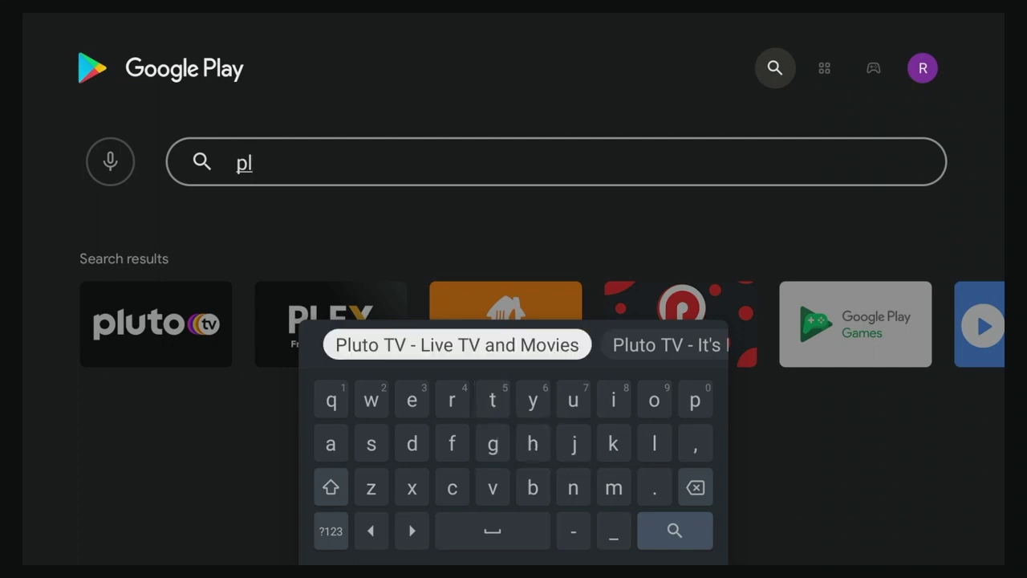
key("Down")
key("Left")
key("Return")
key("Down")
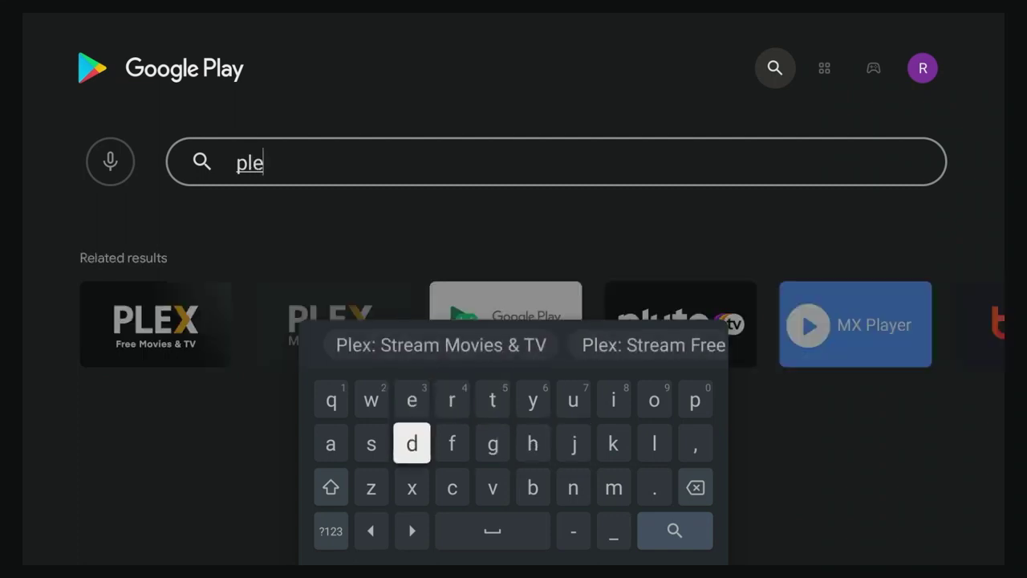
key("Down")
key("Return")
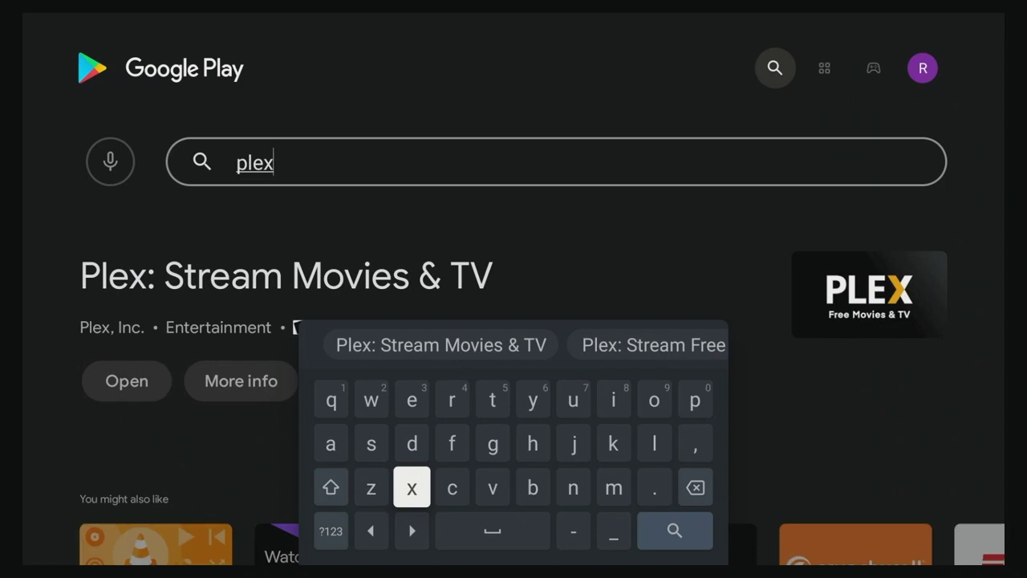
key("Down")
key("Right")
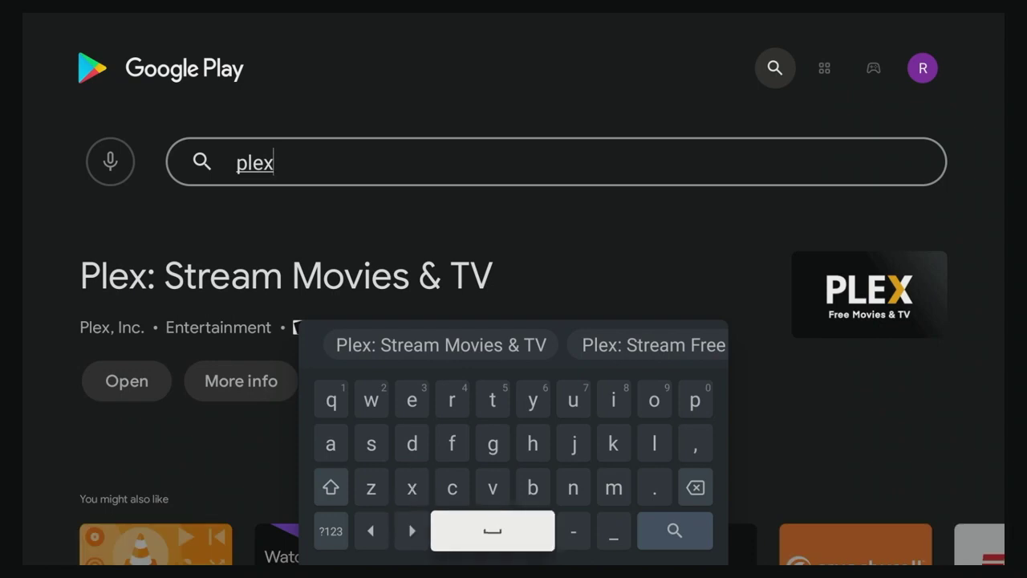
key("Right")
key("Right")
key("Right")
key("Return")
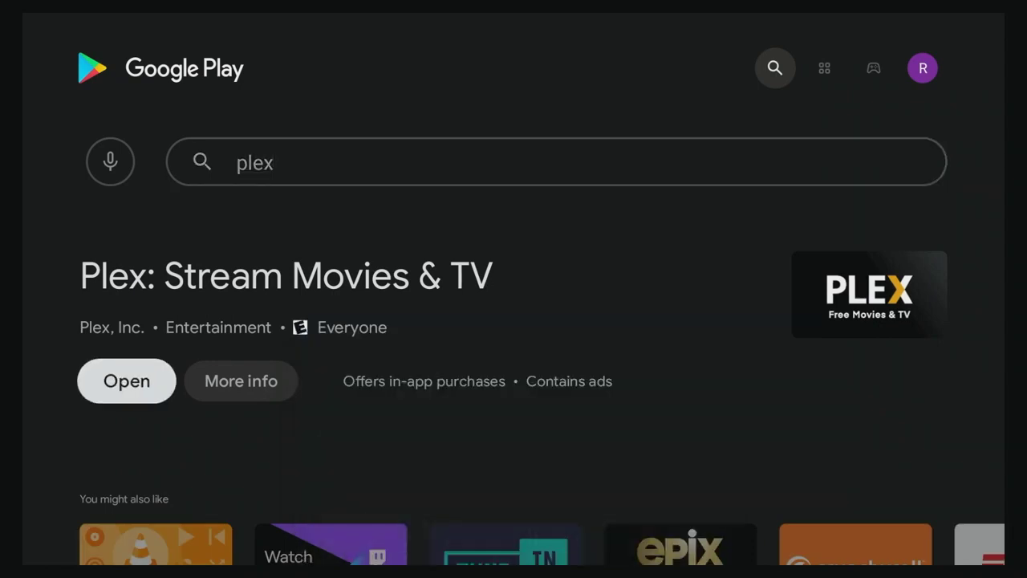
Step: Check the actions offered for Plex: Stream Movies & TV
key("Down")
key("Up")
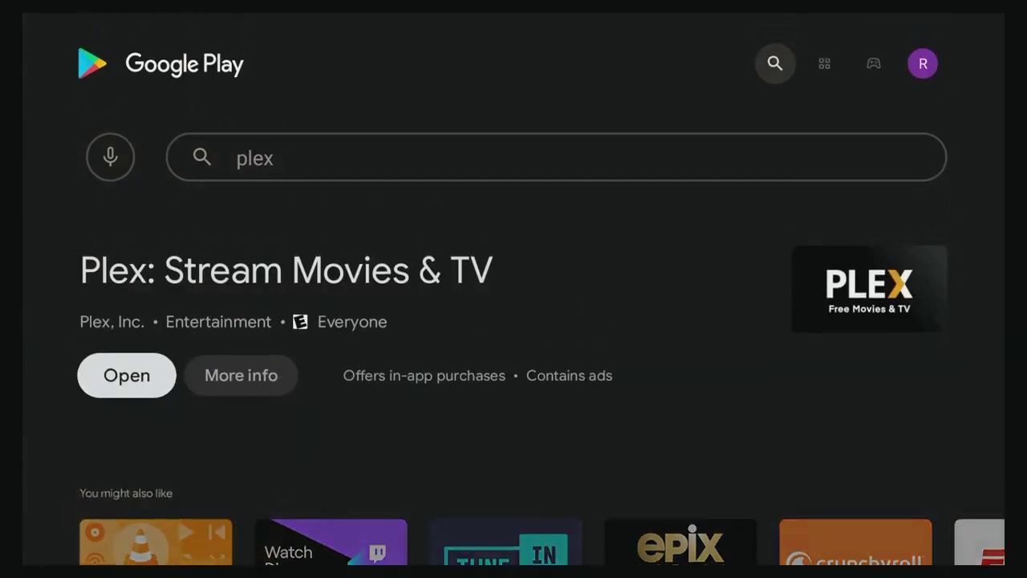
key("Right")
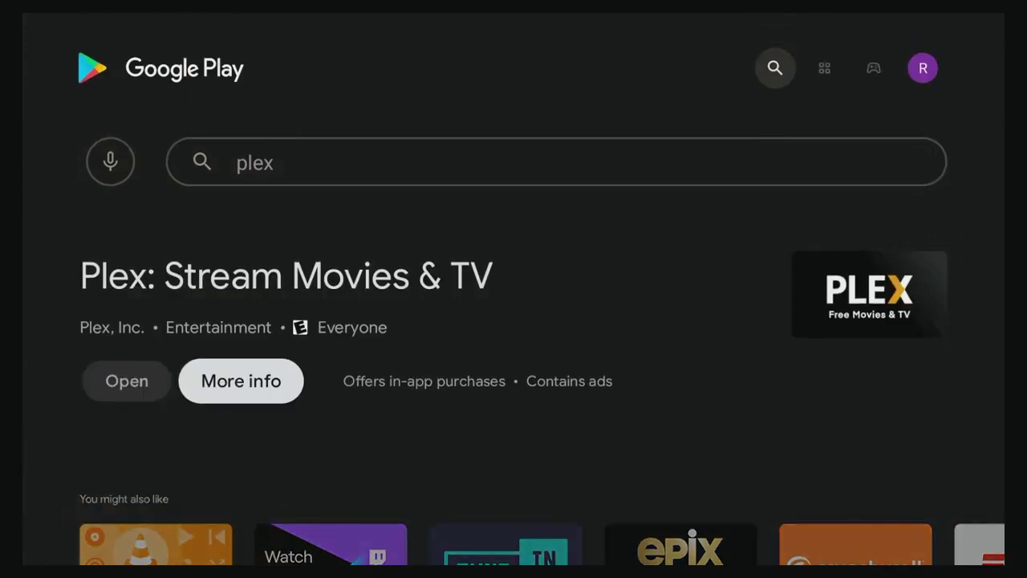
Step: Reopen the search text for editing and shorten it to "ple"
key("Up")
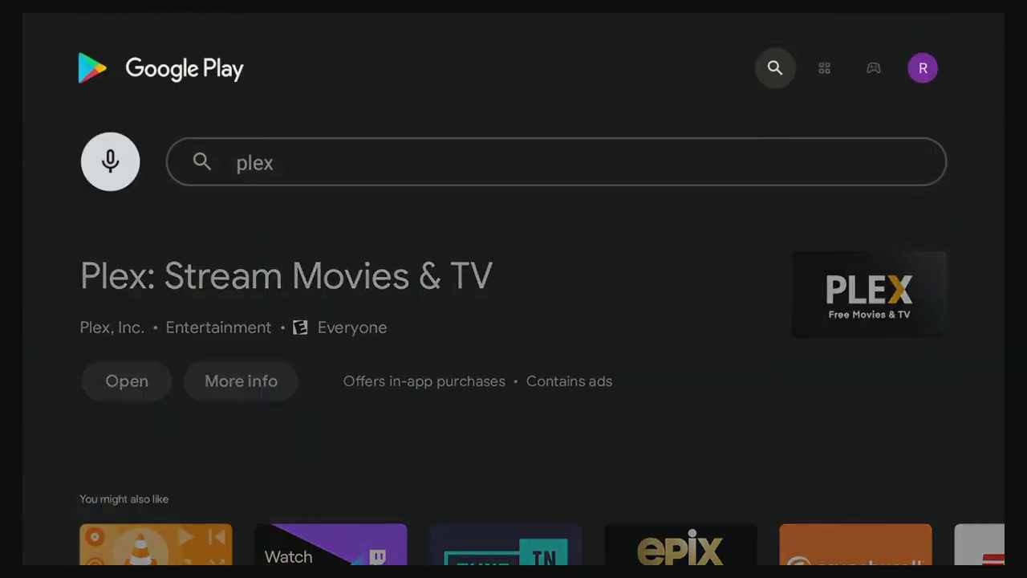
key("Right")
key("Down")
key("Down")
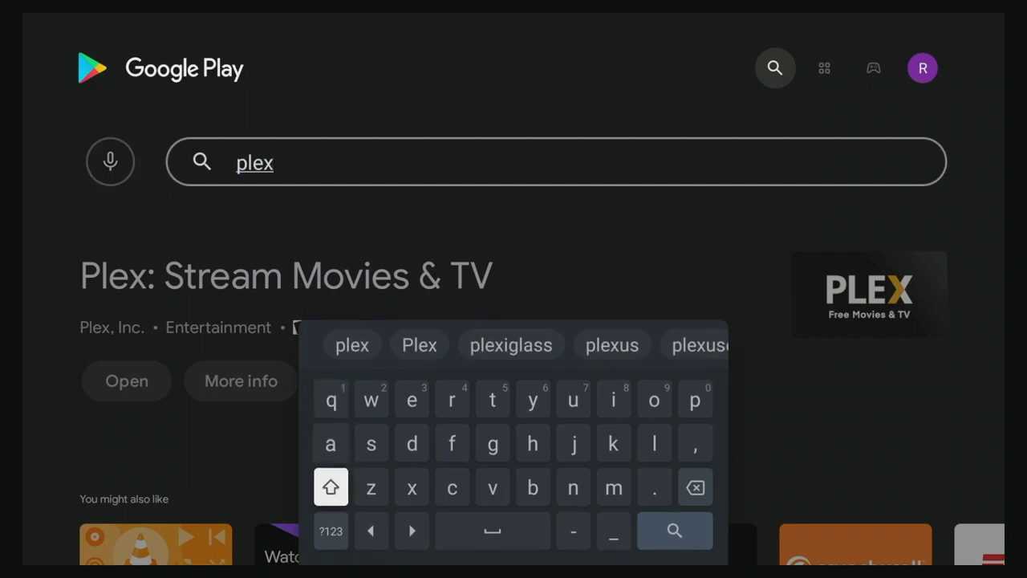
key("Right")
key("Right")
key("Right")
key("Right")
key("Right")
key("Right")
key("Right")
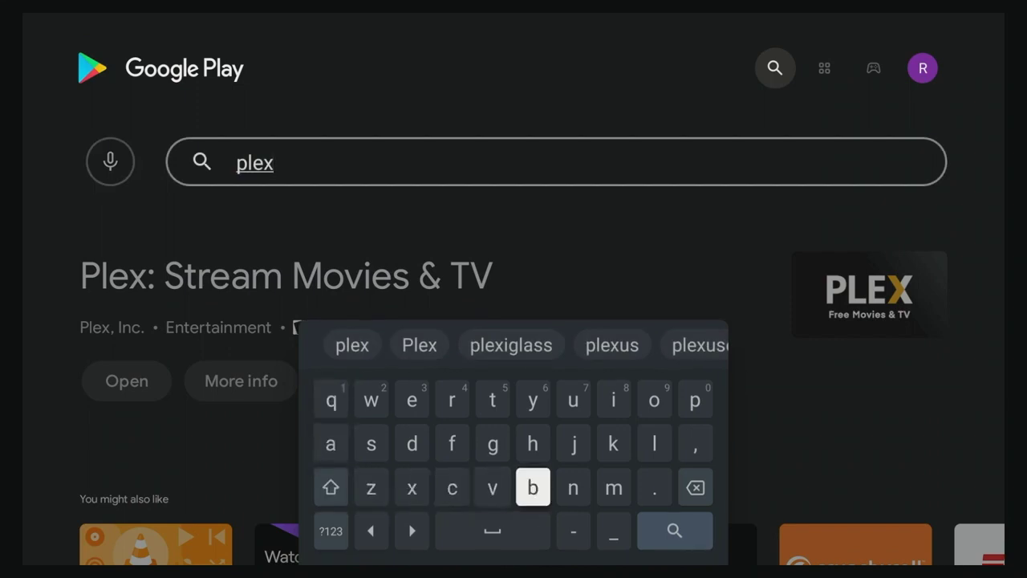
key("Right")
key("Right")
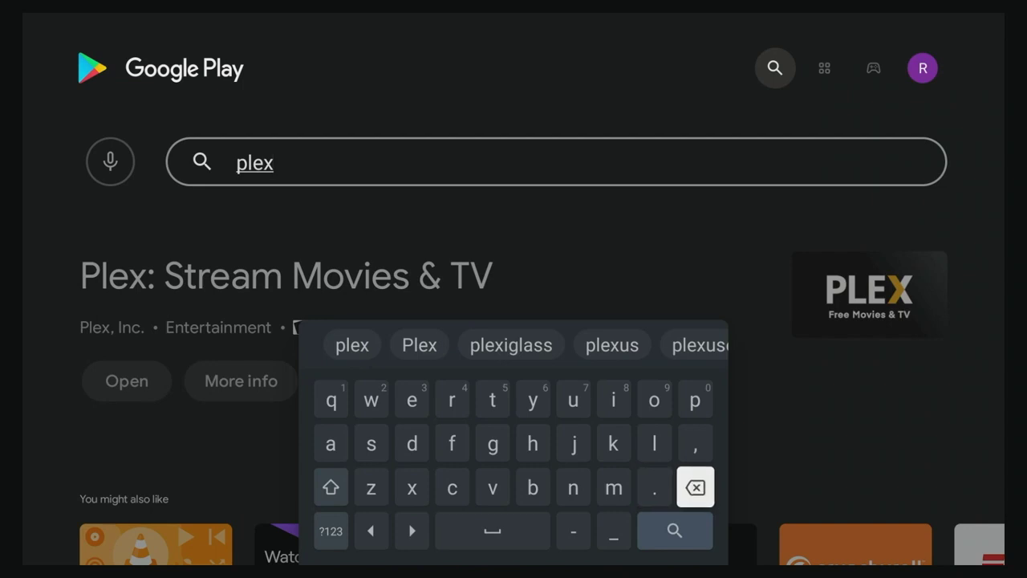
key("Return")
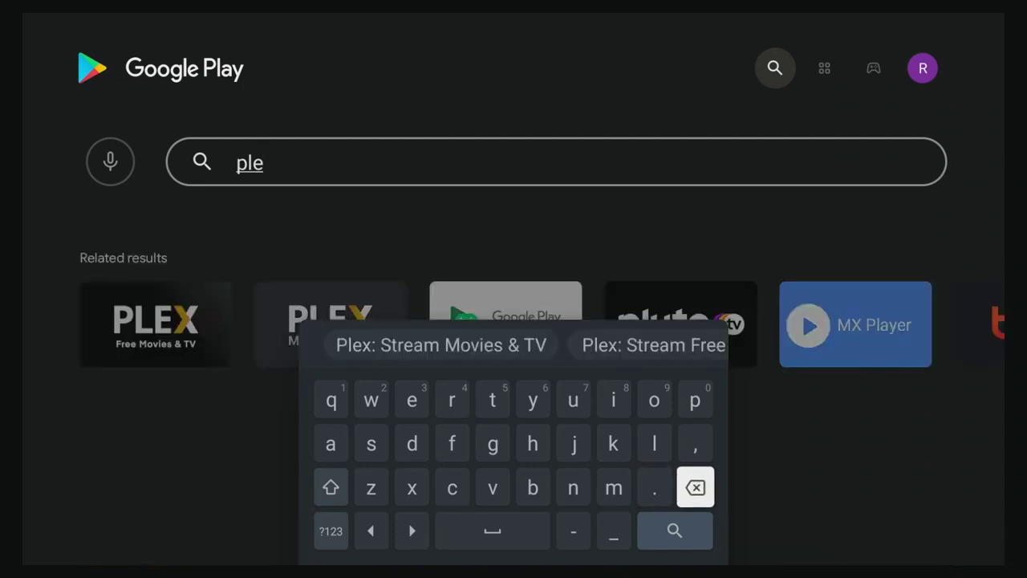
Step: Leave text entry and browse the related results past the two Plex apps to Google Play Games
key("Escape")
key("Down")
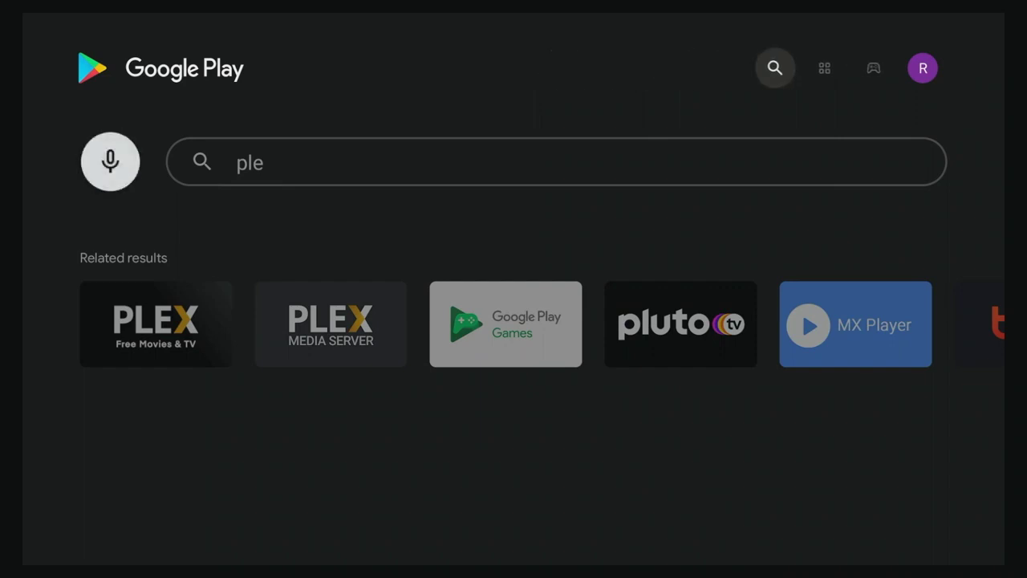
key("Down")
key("Right")
key("Right")
key("Right")
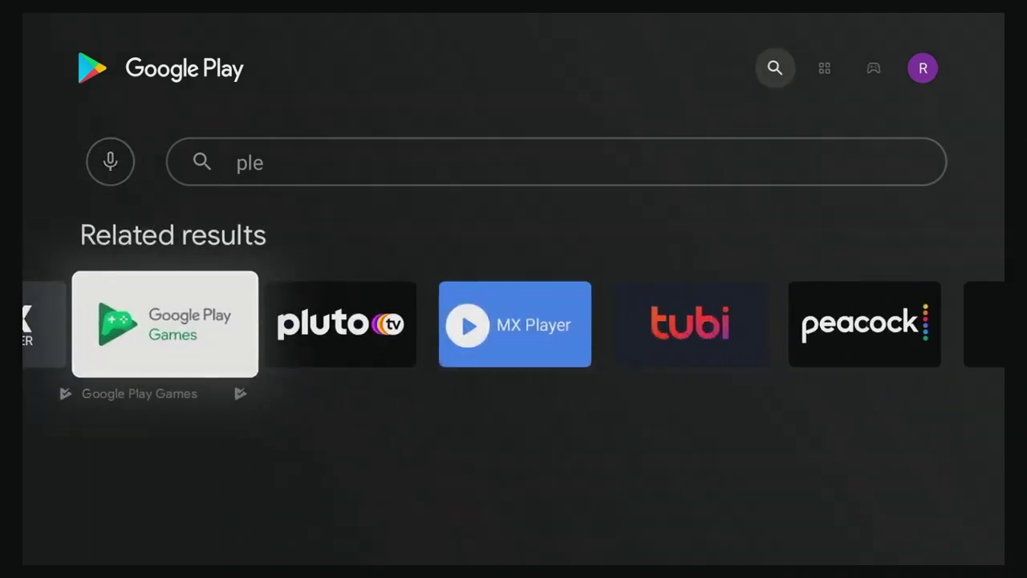
Step: Return from the related results to the search text and complete it as "plex"
key("Right")
key("Right")
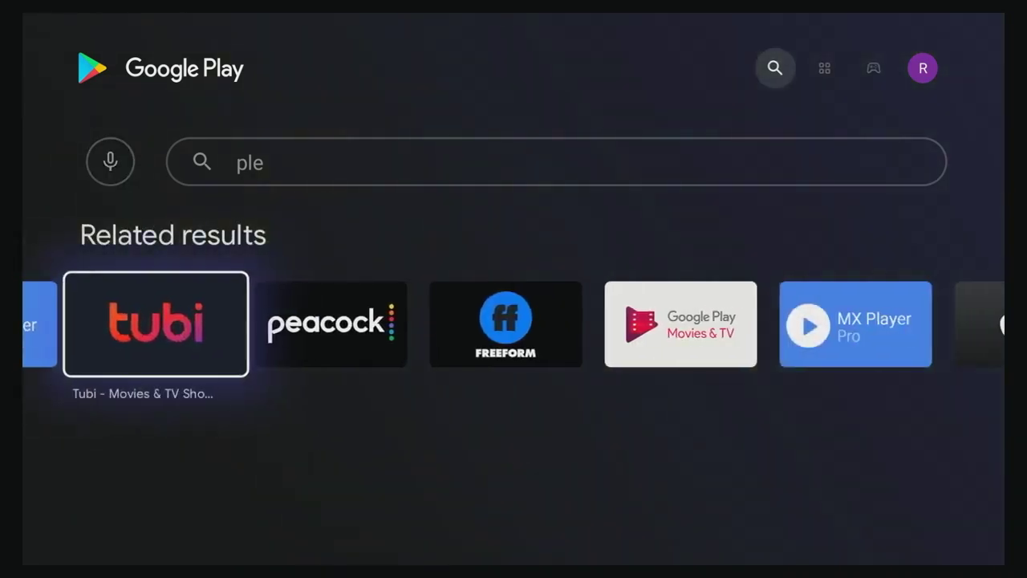
key("Up")
key("Right")
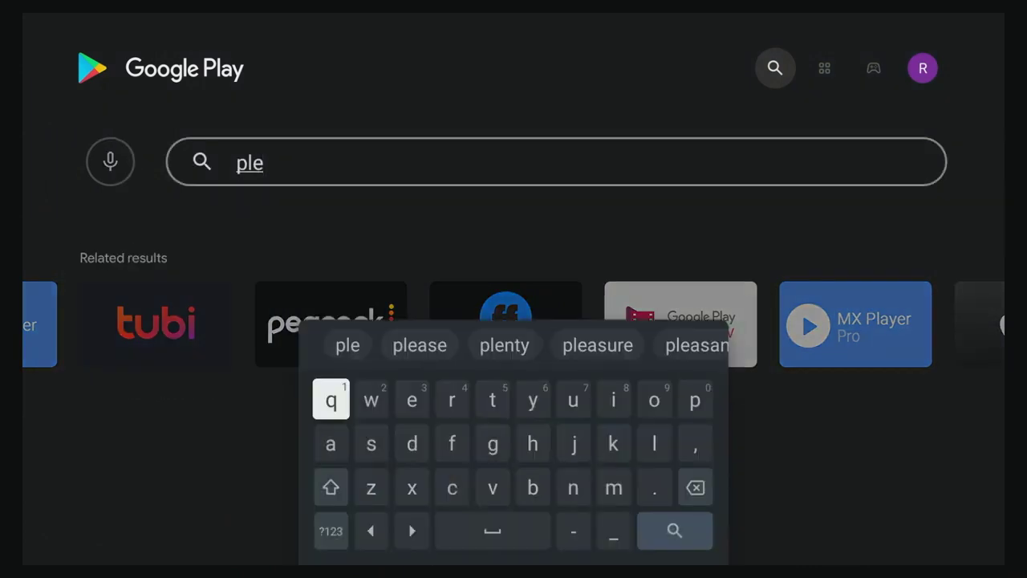
key("Down")
key("Down")
key("Right")
key("Right")
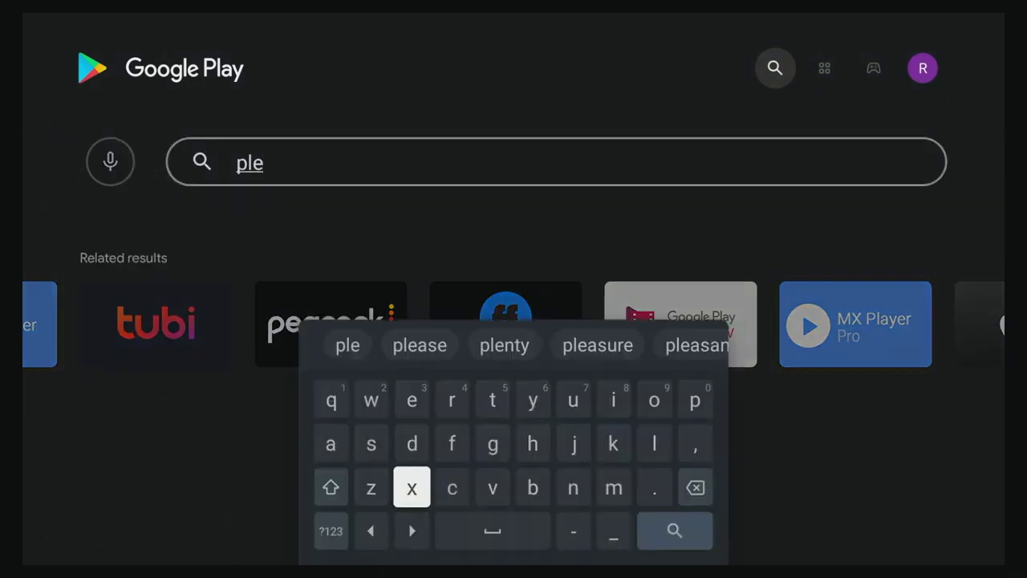
key("Return")
Step: Extend the store search text to "plex chann"
key("Right")
key("Down")
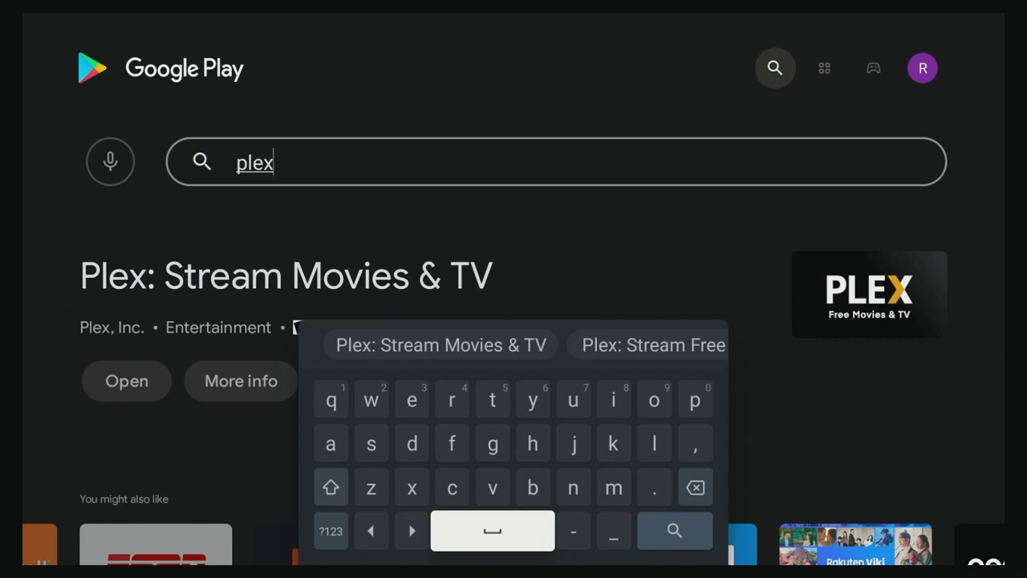
key("Return")
key("Up")
key("Return")
key("Up")
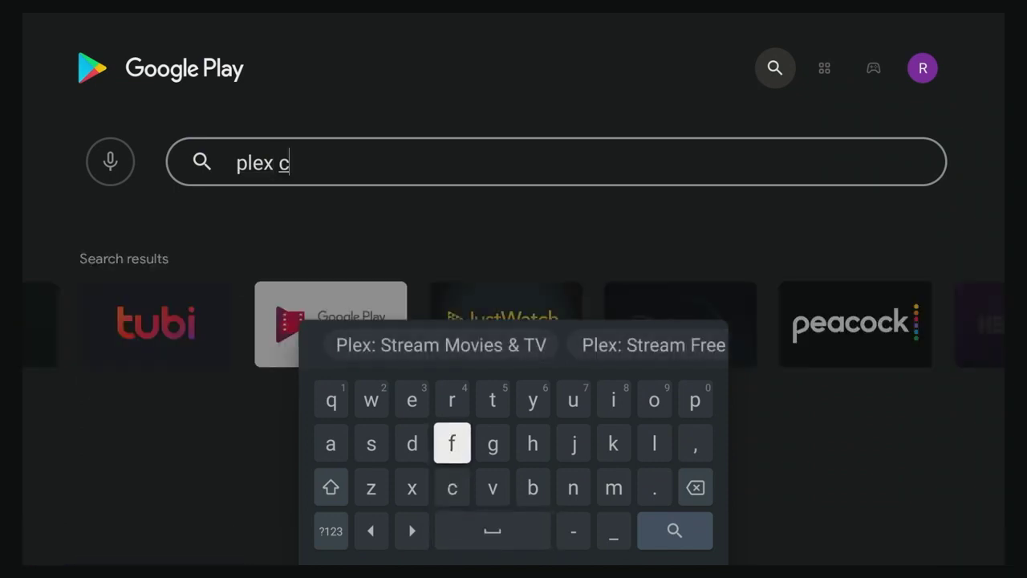
key("Right")
key("Right")
key("Return")
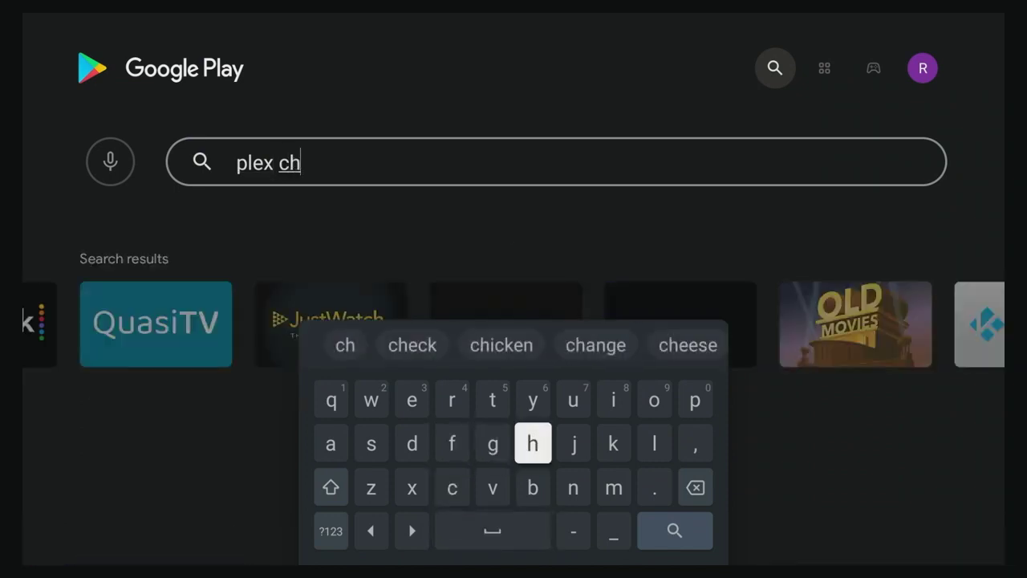
key("Left")
key("Left")
key("Left")
key("Left")
key("Left")
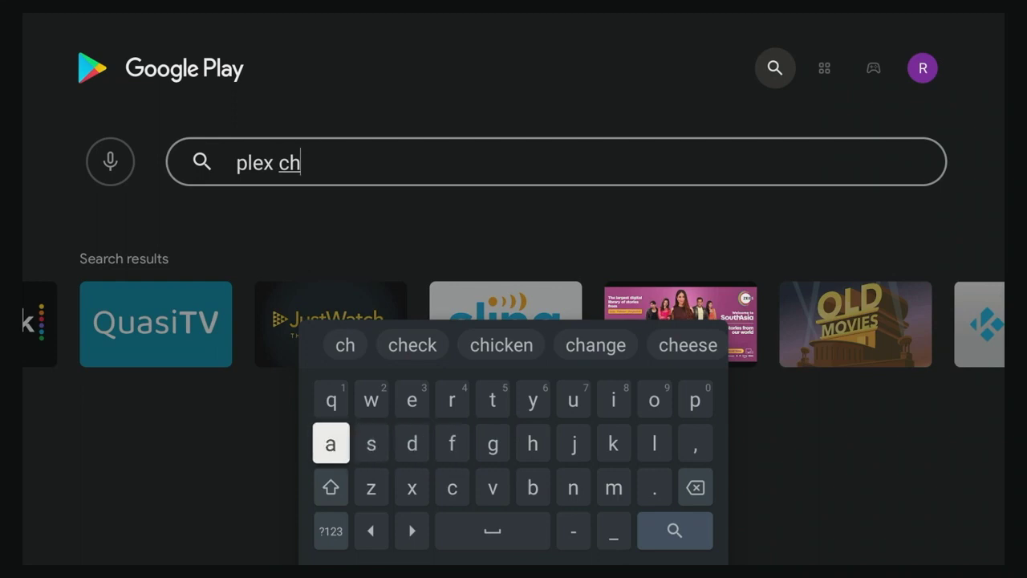
key("Return")
key("Down")
key("Right")
key("Right")
key("Right")
key("Right")
key("Right")
key("Right")
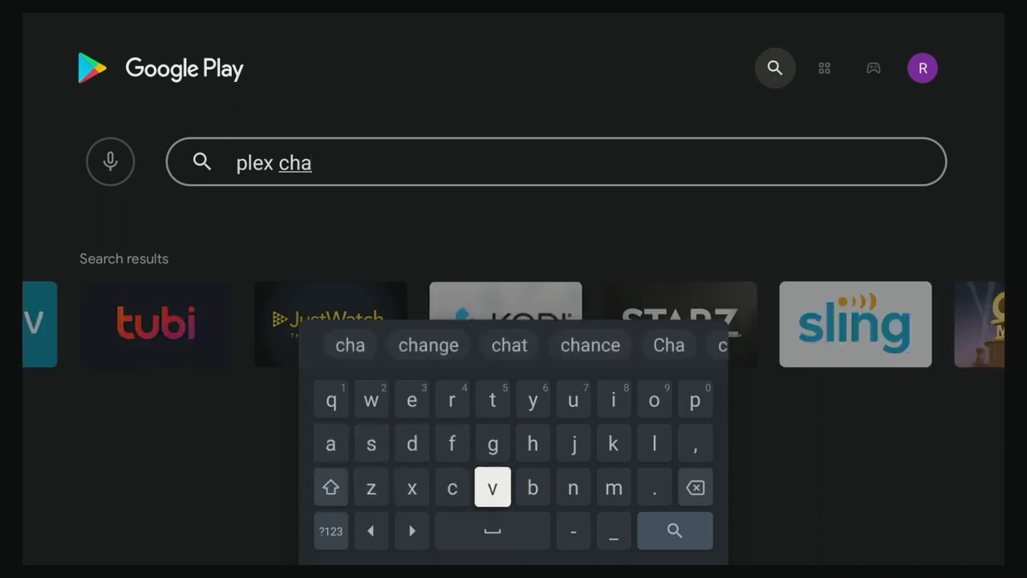
key("Return")
key("Return")
Step: Complete the search text as "plex channel" and run the search
key("Left")
key("Left")
key("Left")
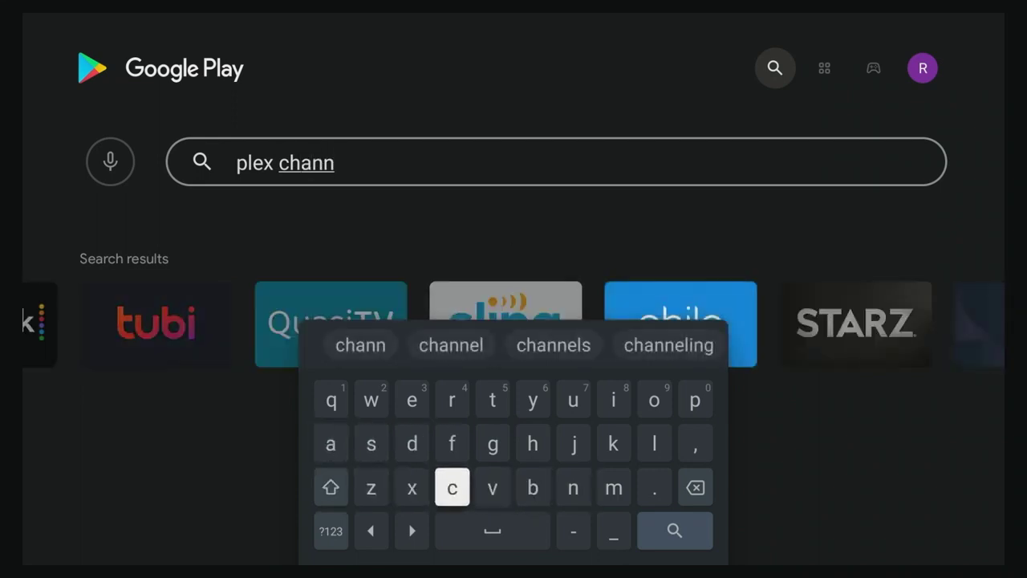
key("Up")
key("Left")
key("Left")
key("Up")
key("Right")
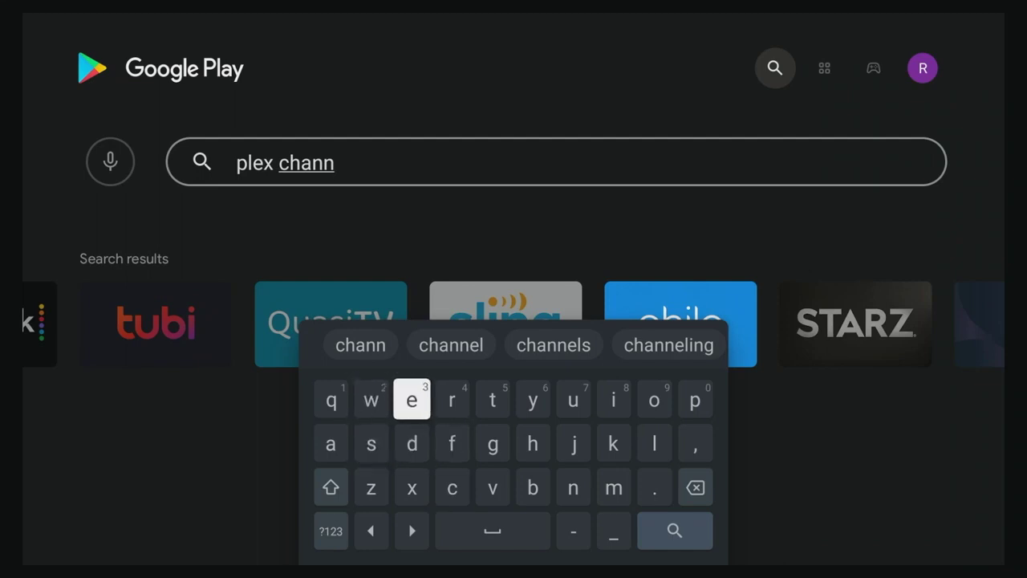
key("Return")
key("Down")
key("Right")
key("Right")
key("Right")
key("Right")
key("Right")
key("Right")
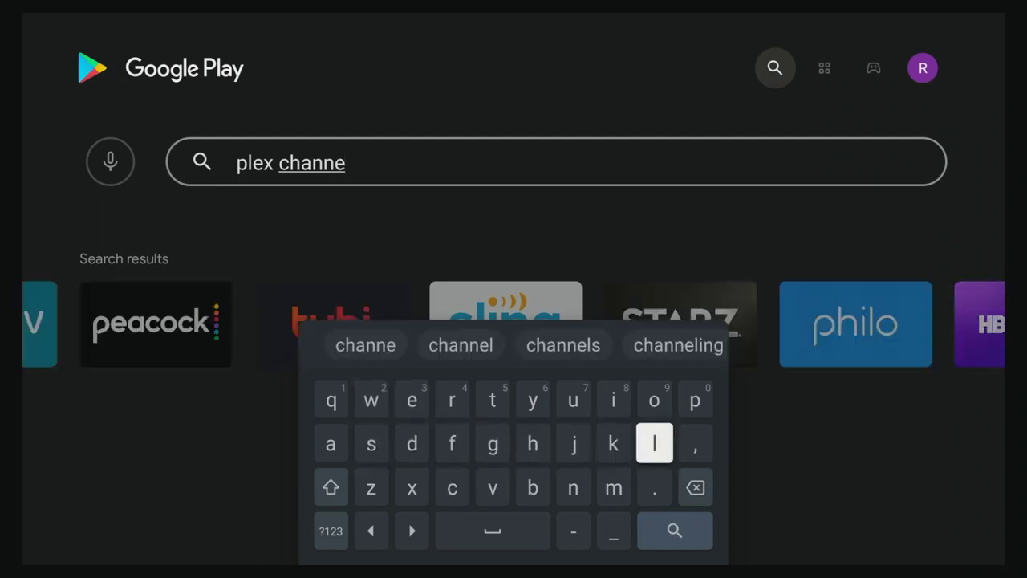
key("Return")
key("Down")
key("Down")
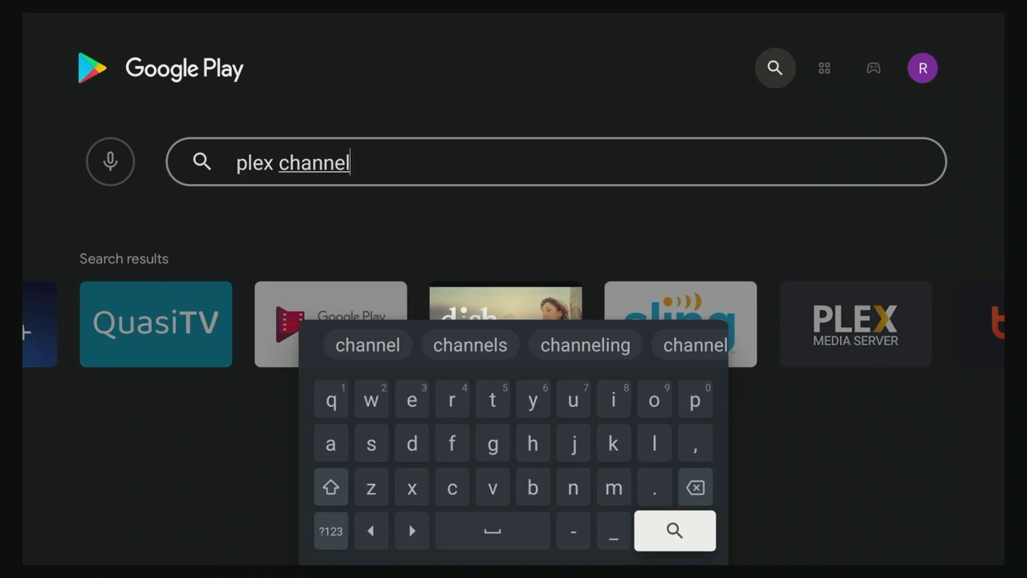
key("Return")
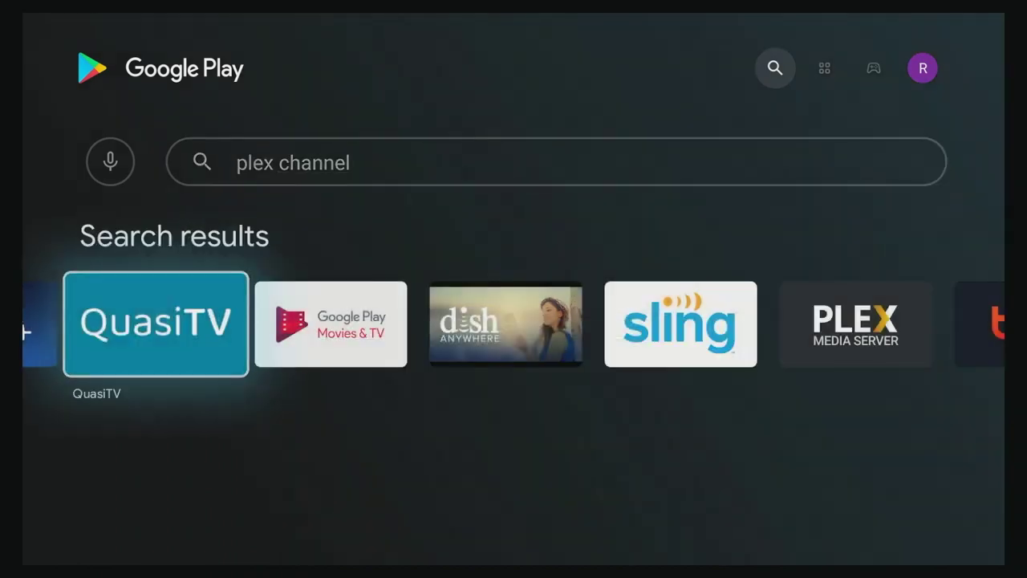
Step: Open the Channel Connect for Plex page from the search results and install the app
key("Left")
key("Left")
key("Left")
key("Left")
key("Left")
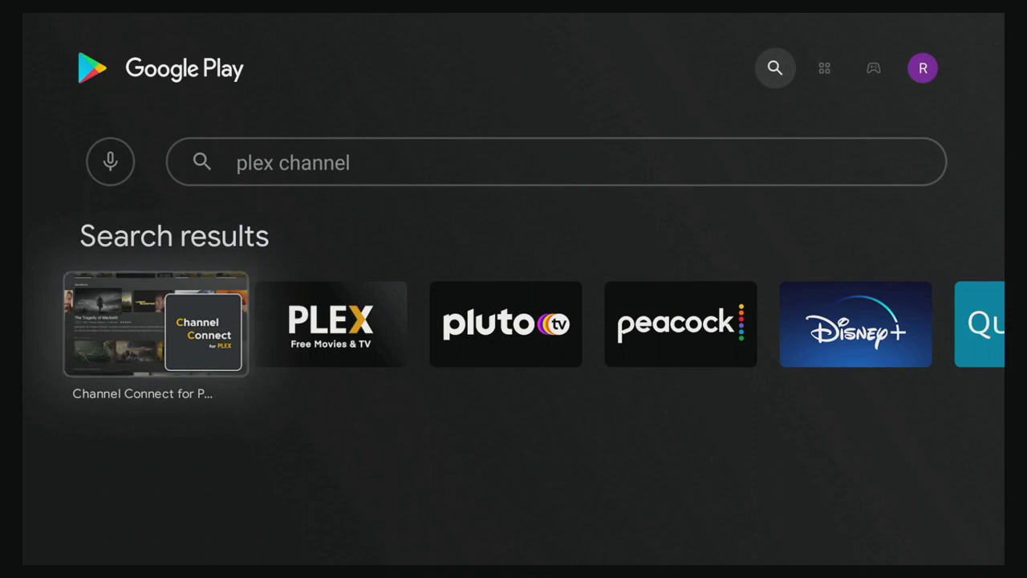
key("Return")
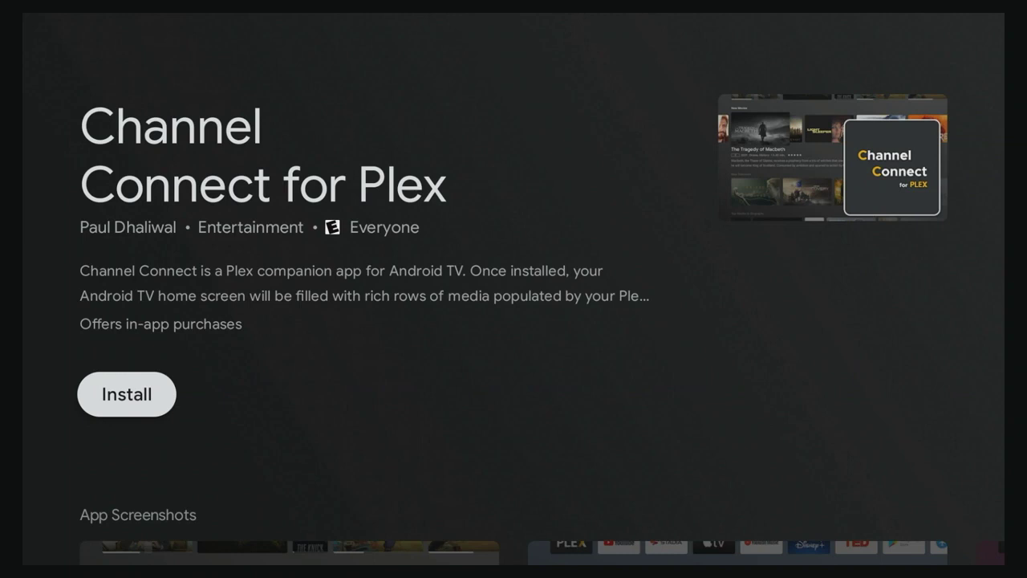
key("Return")
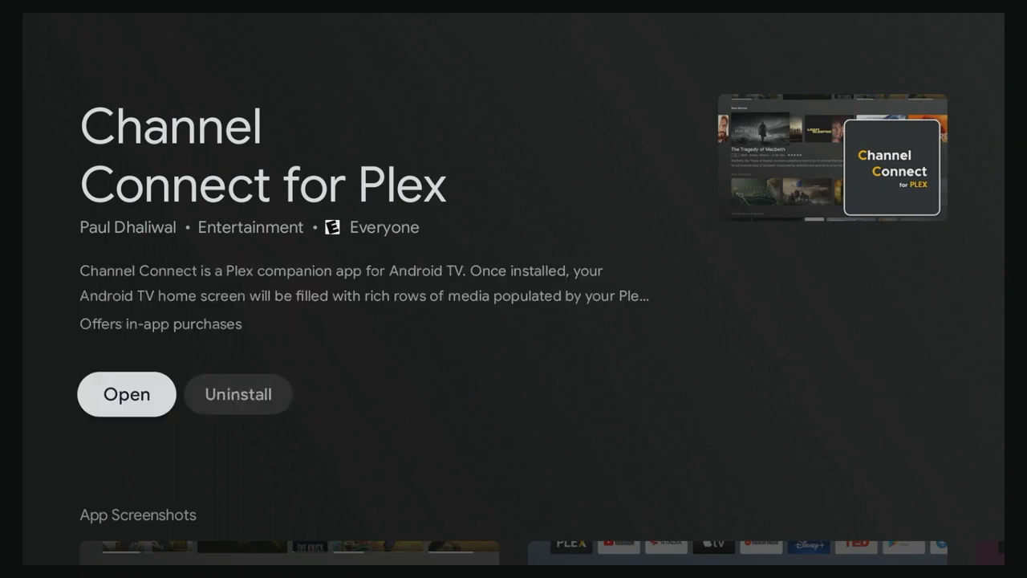
Step: Launch Channel Connect for Plex, get started, and sign in with the first listed Google account
key("Return")
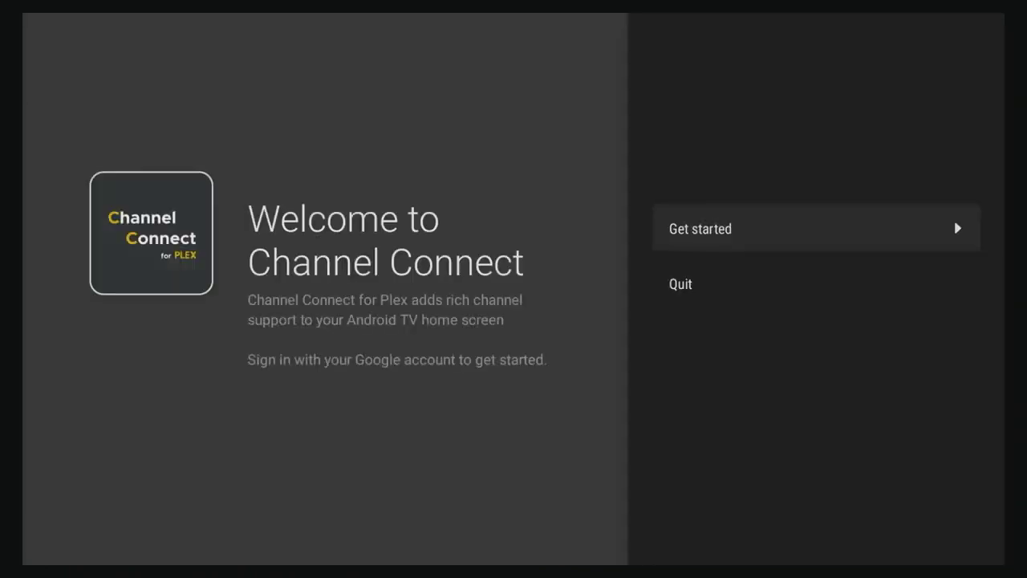
key("Down")
key("Up")
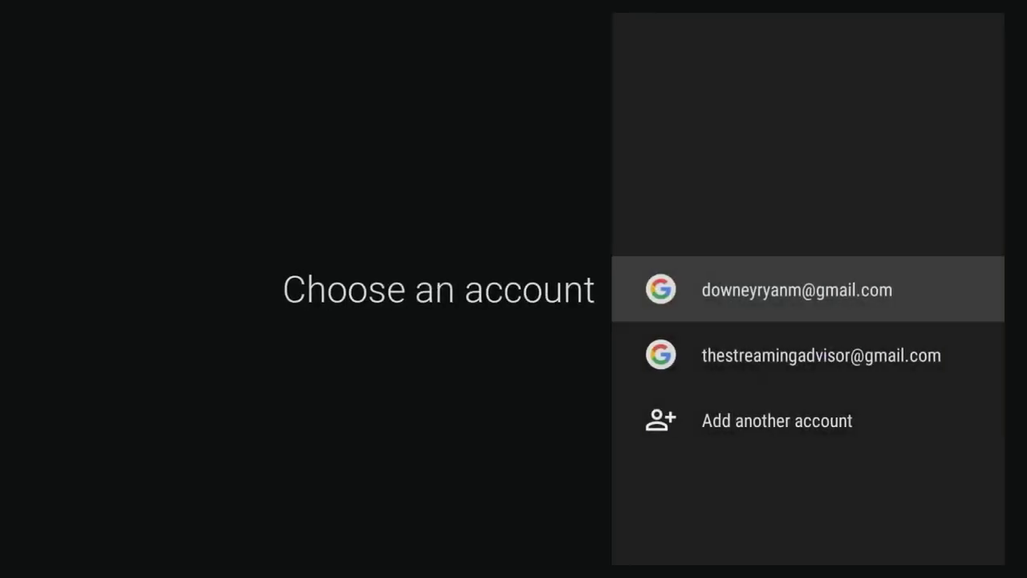
key("Down")
key("Down")
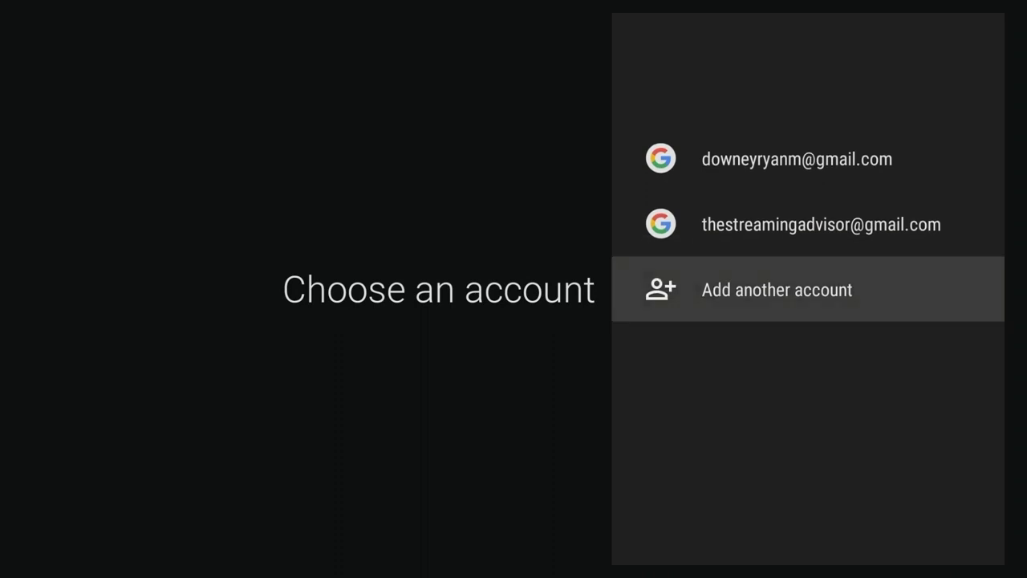
key("Up")
key("Up")
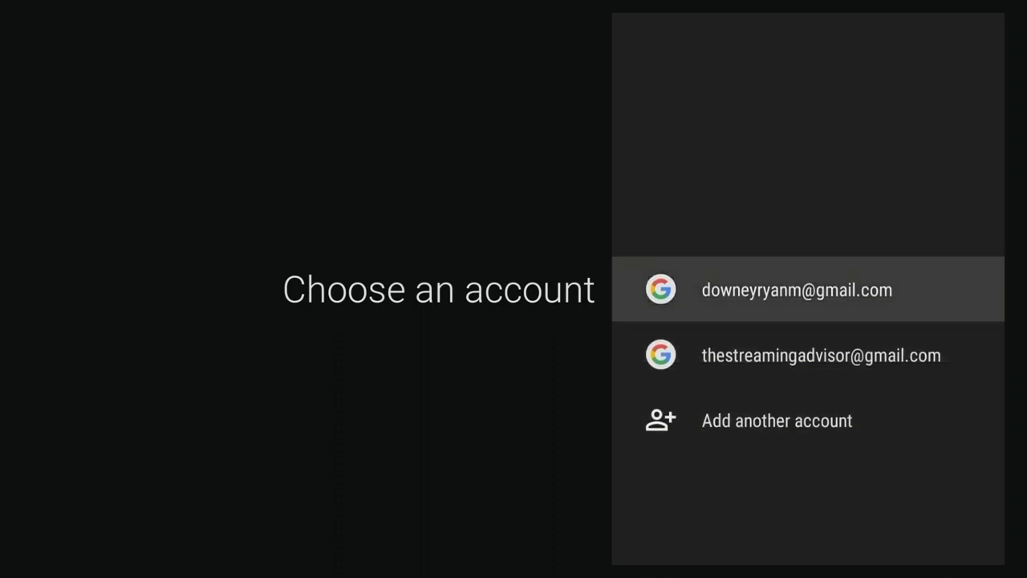
key("Return")
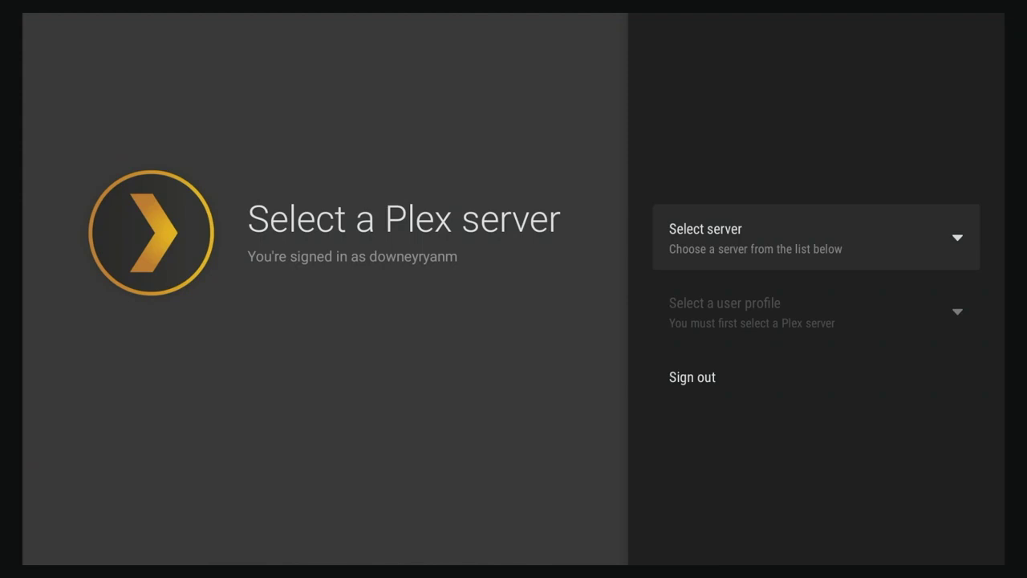
Step: Select Samael as the Plex server for Channel Connect
key("Down")
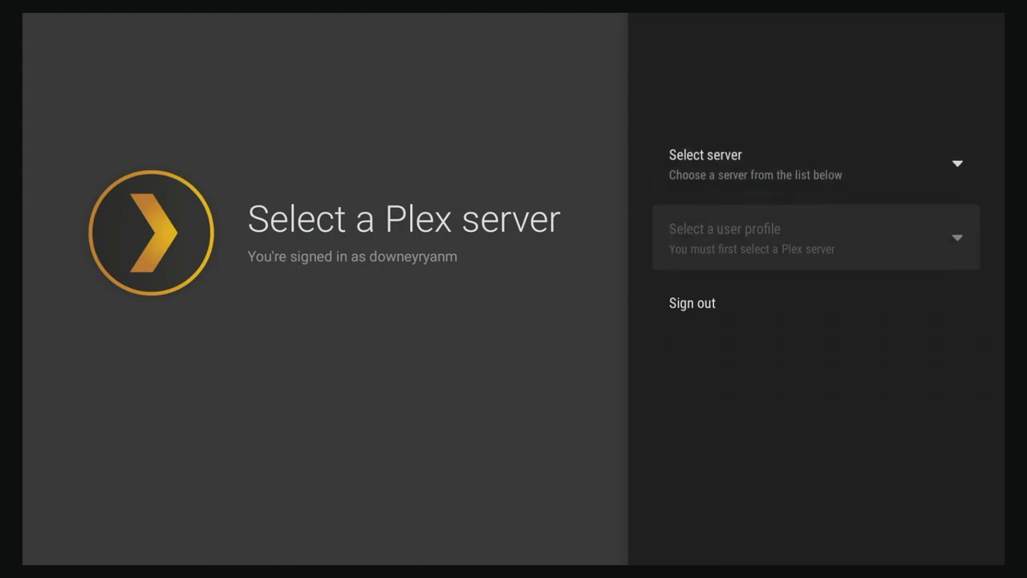
key("Up")
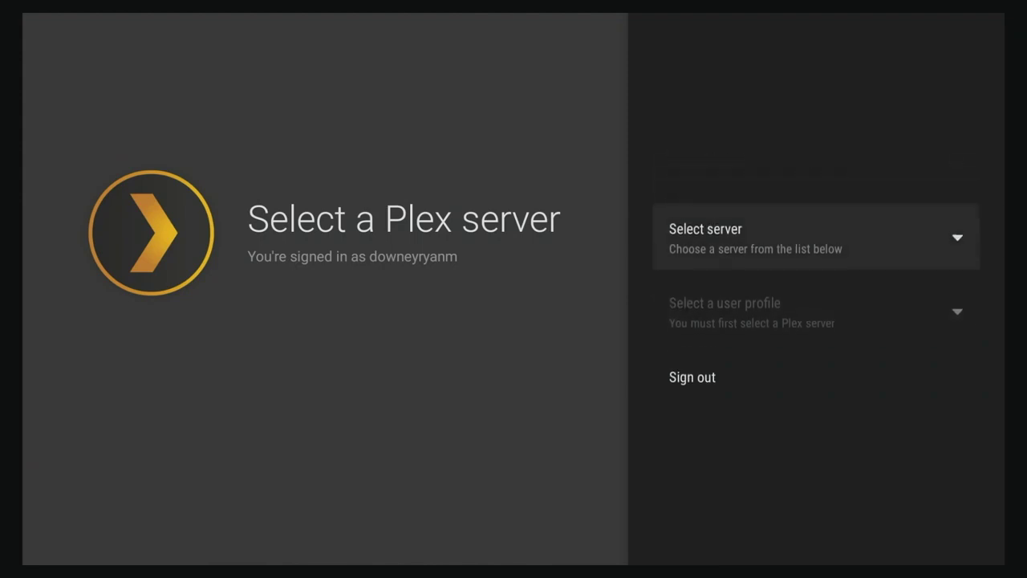
key("Return")
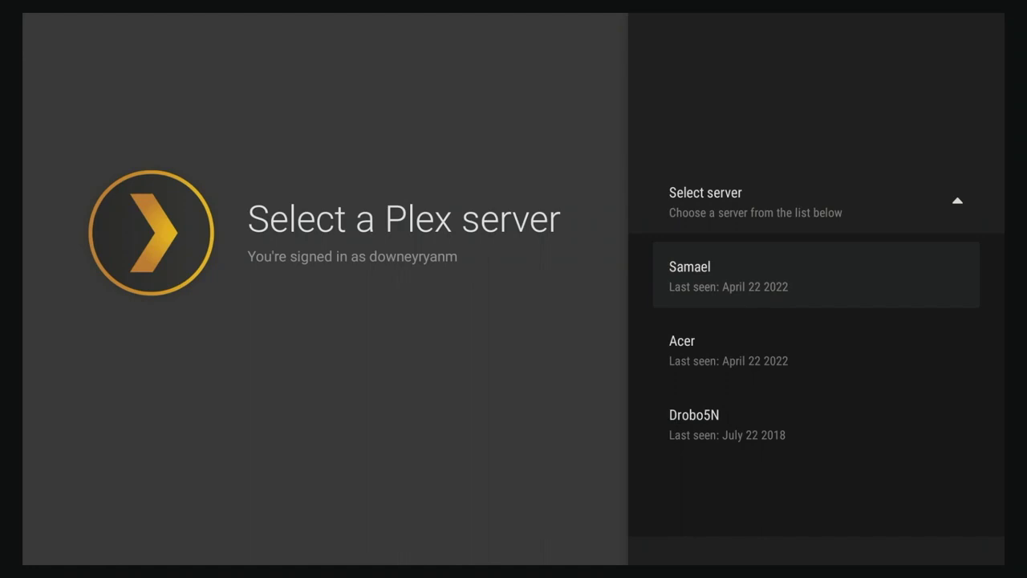
key("Down")
key("Down")
key("Up")
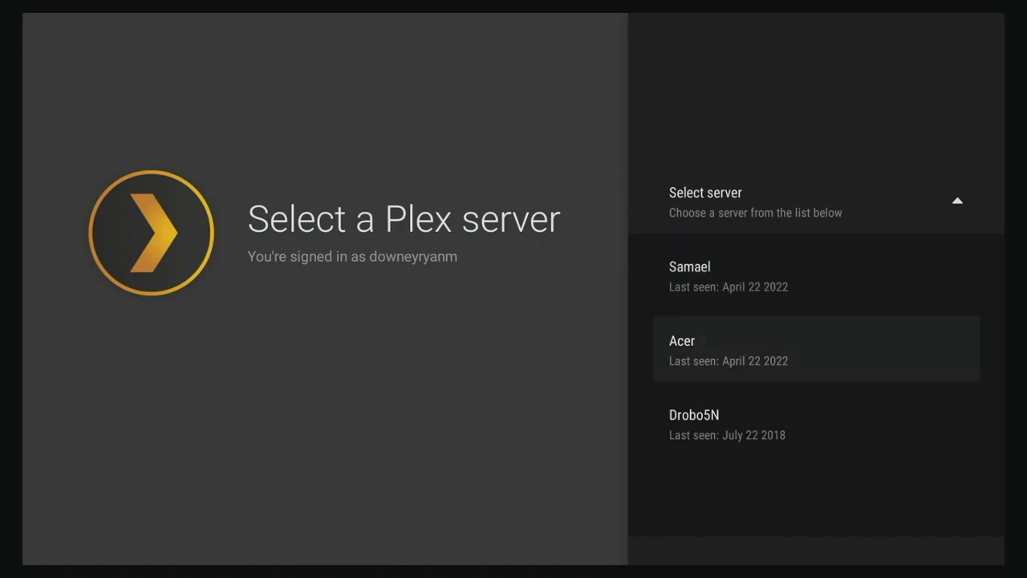
key("Up")
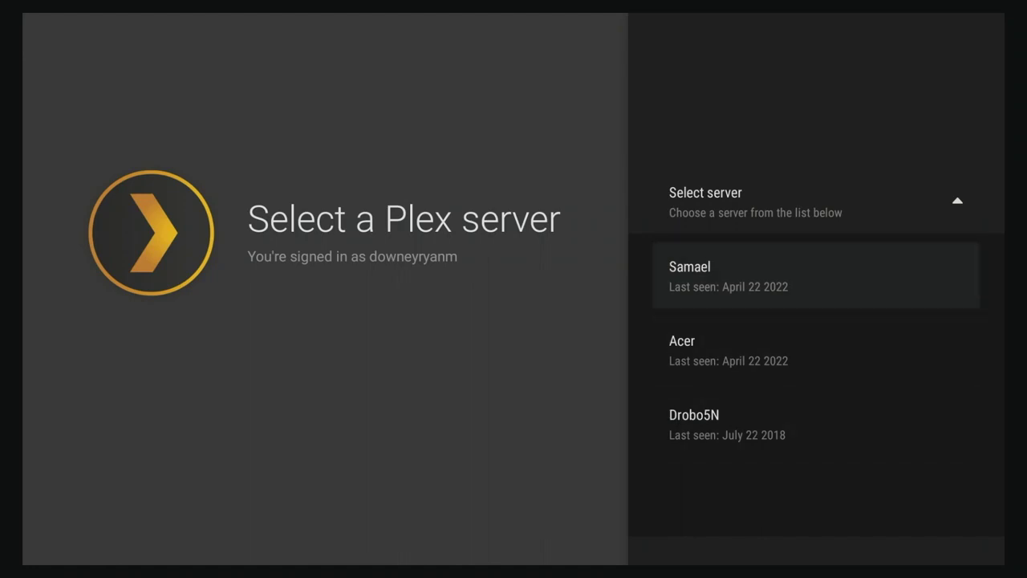
key("Return")
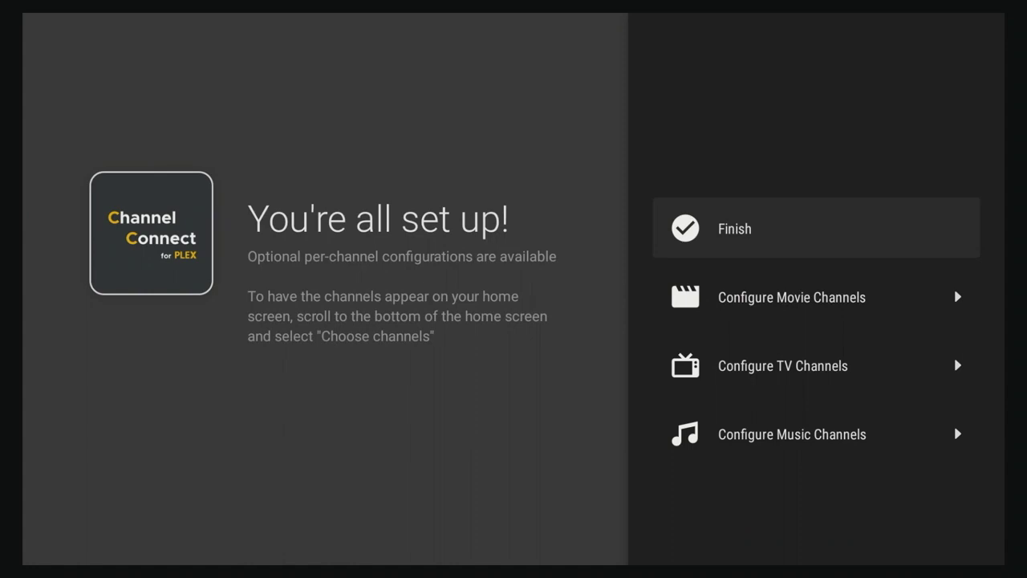
Step: Look over the optional channel configurations and open the one for movie channels
key("Down")
key("Down")
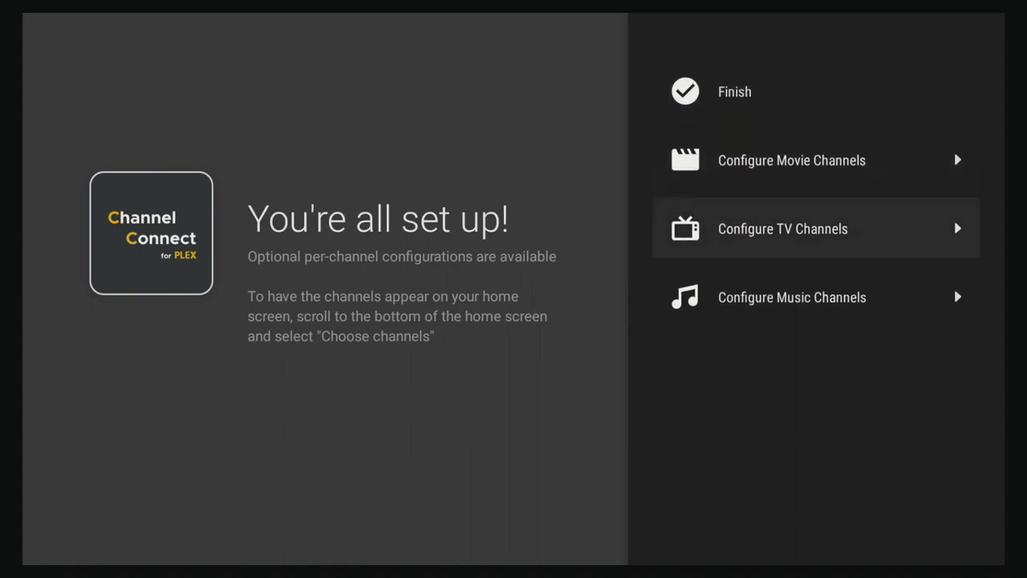
key("Down")
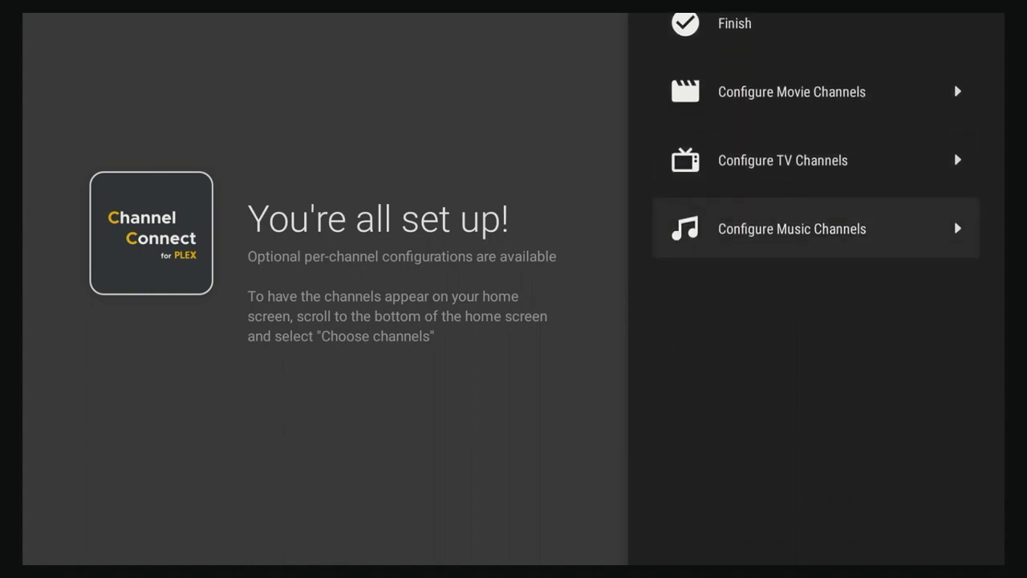
key("Up")
key("Up")
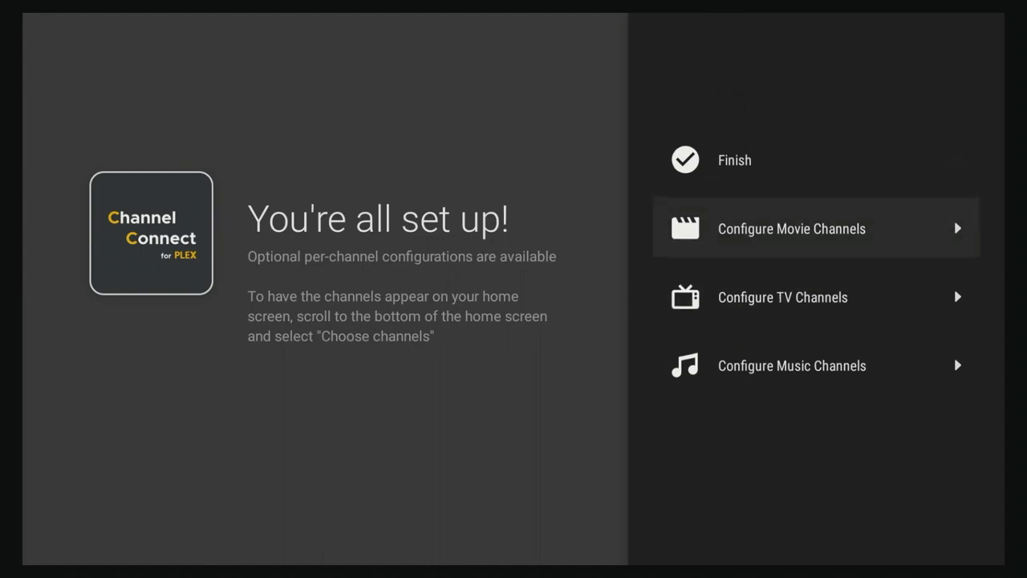
key("Return")
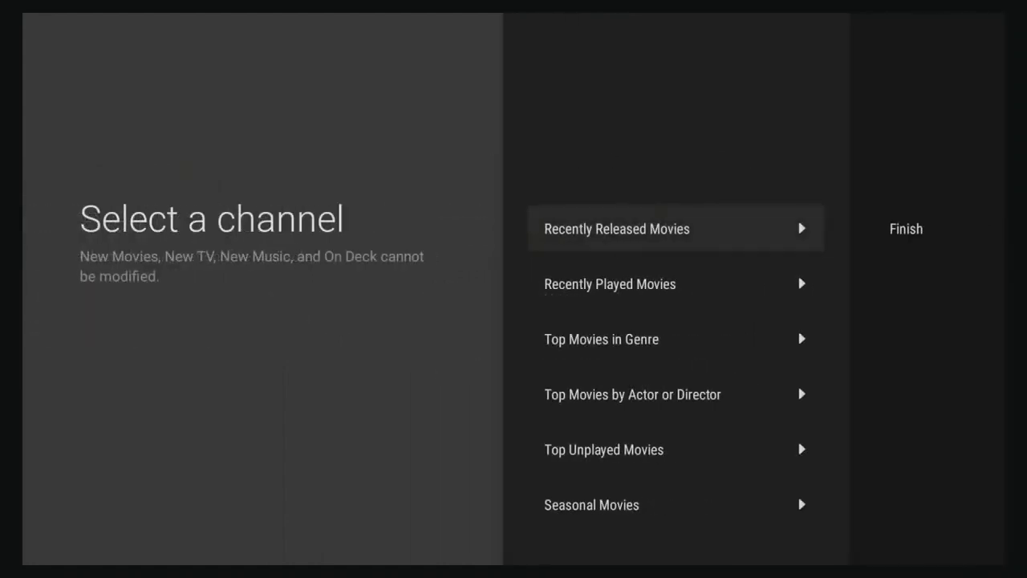
Step: Browse the movie channels, open the settings of Top Unplayed Movies, and choose Dynamic as its position mode
key("Down")
key("Down")
key("Down")
key("Down")
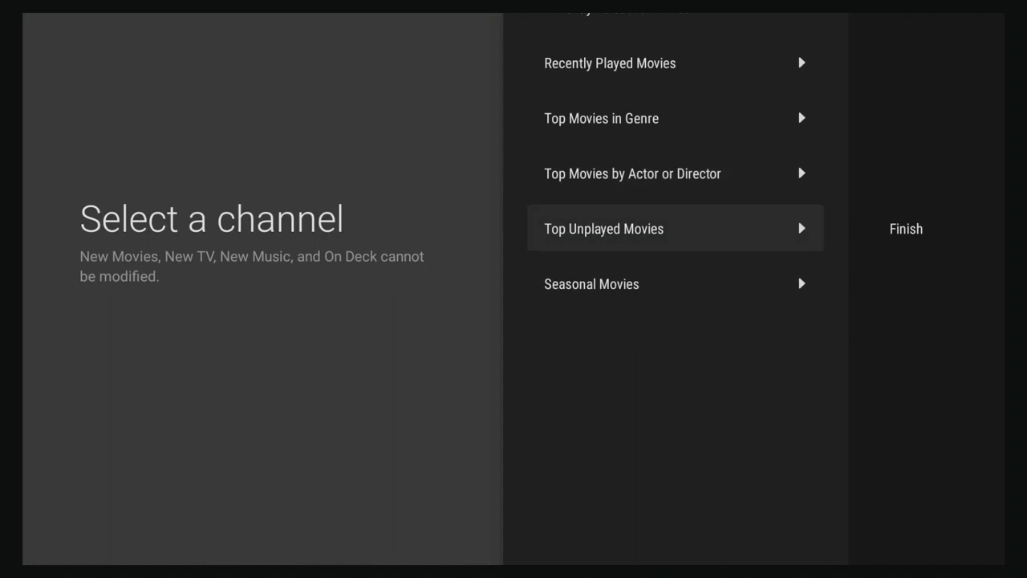
key("Down")
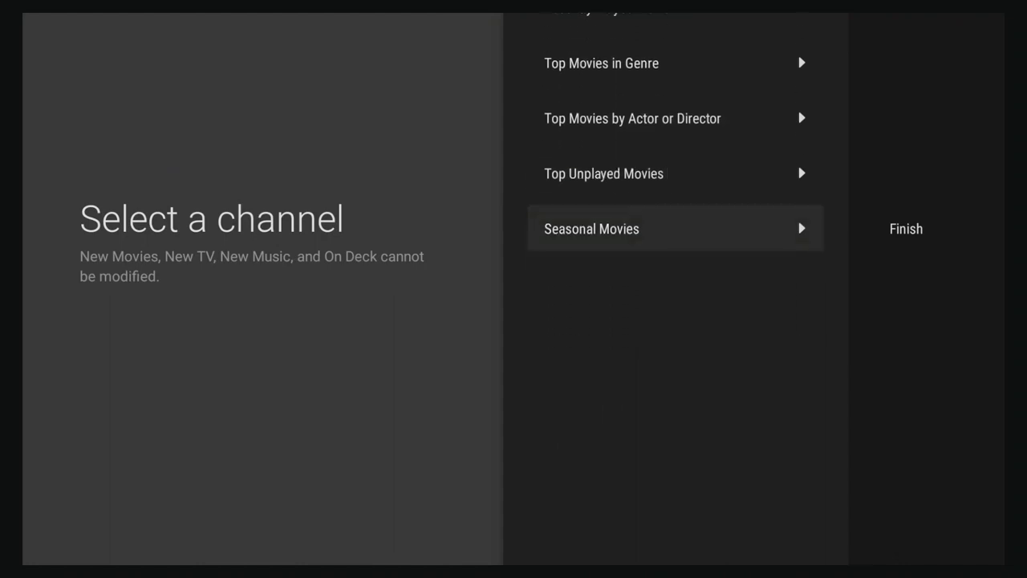
key("Return")
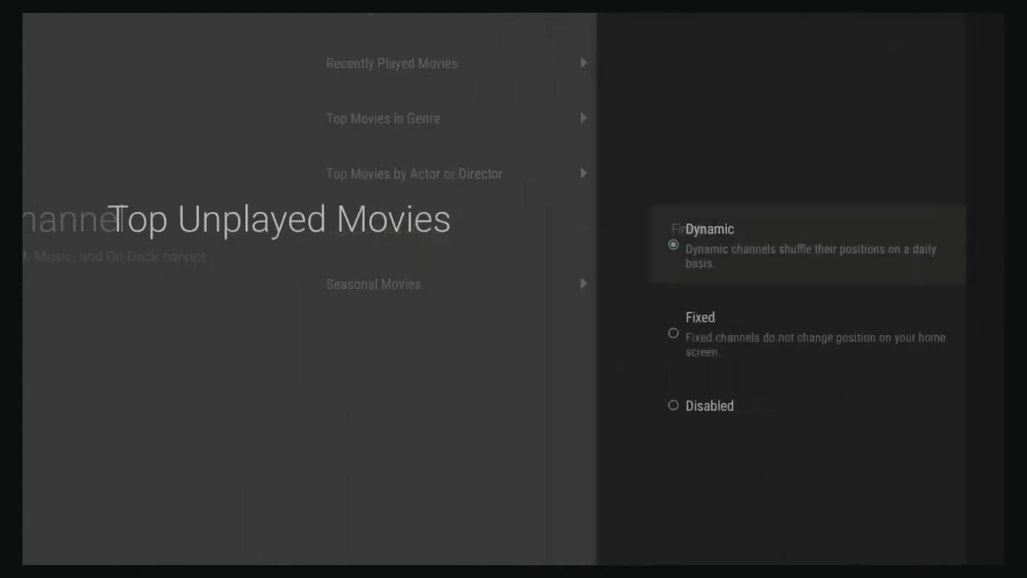
key("Return")
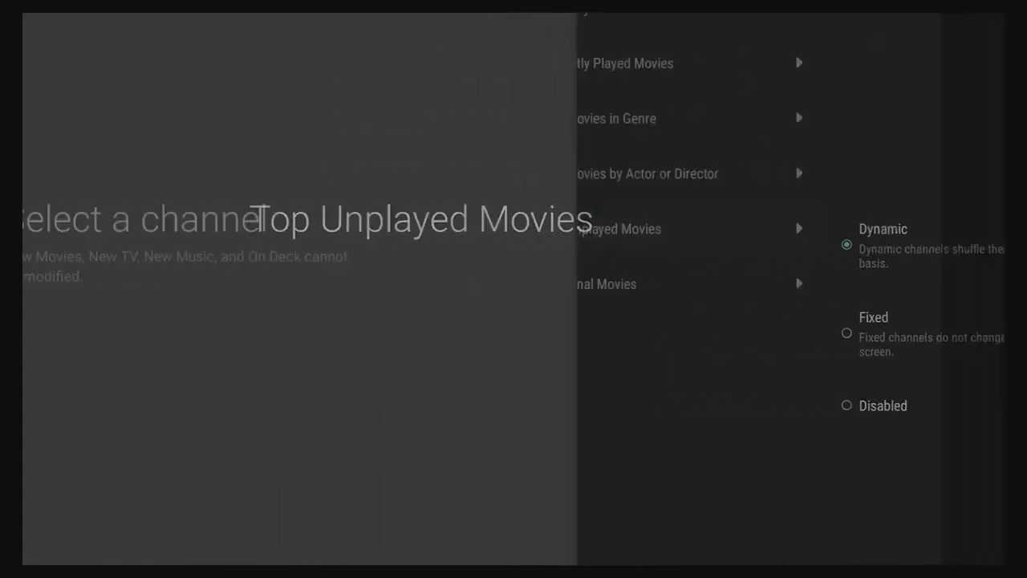
Step: Choose Dynamic as the position mode of Top Movies by Actor or Director and of Top Movies in Genre
key("Up")
key("Return")
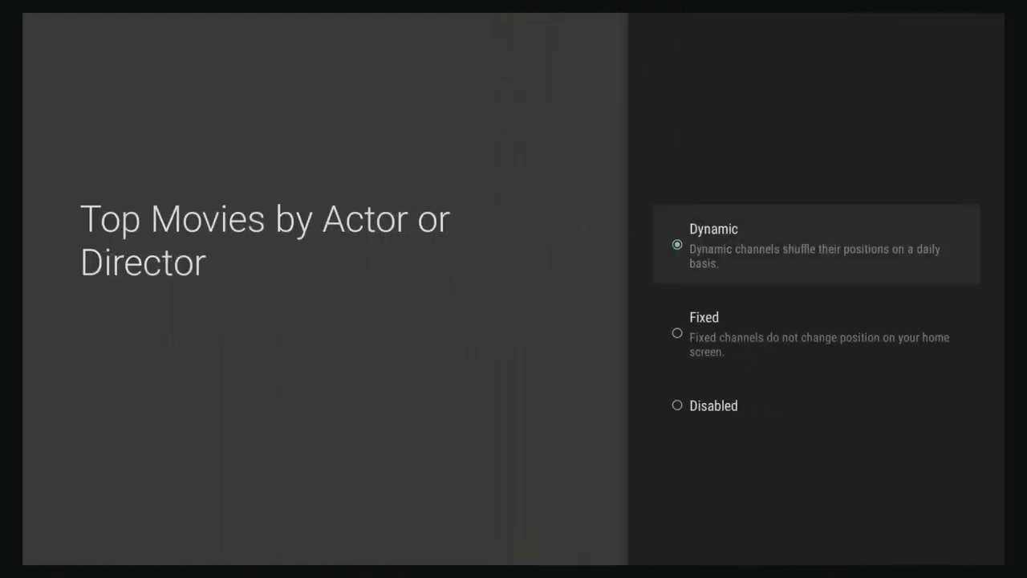
key("Return")
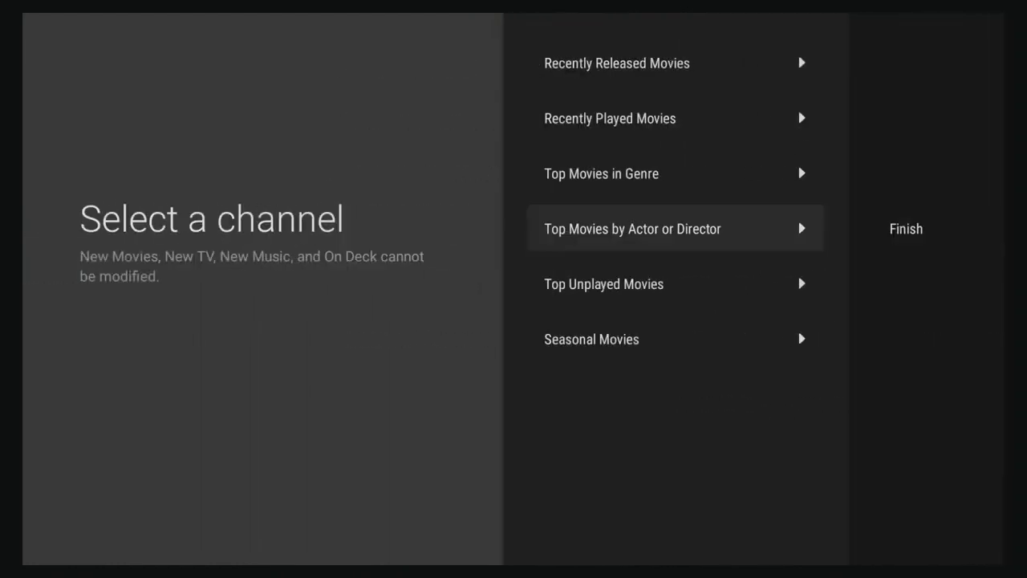
key("Up")
key("Return")
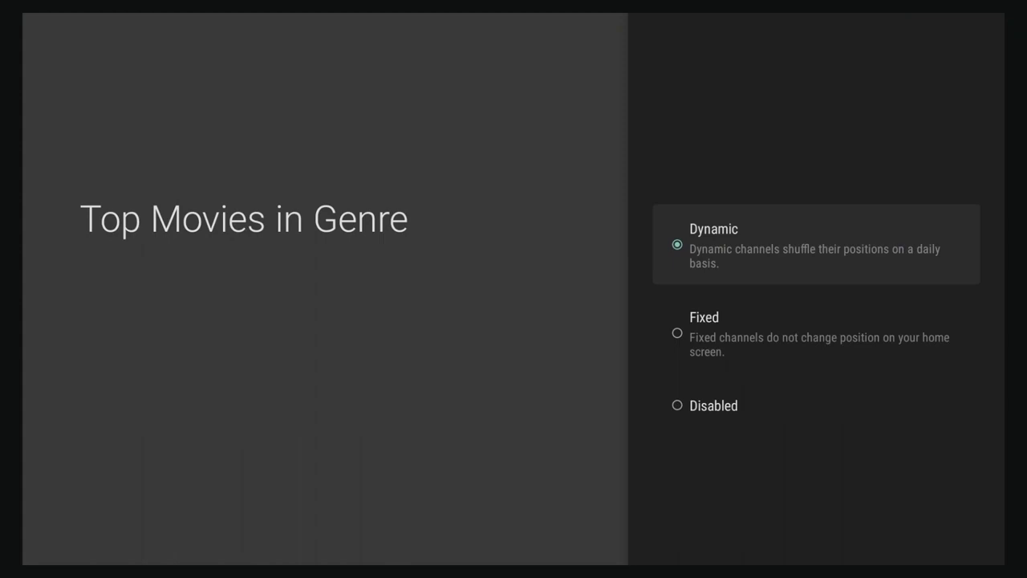
key("Return")
Step: Finish the movie channel configuration and open the one for TV channels
key("Up")
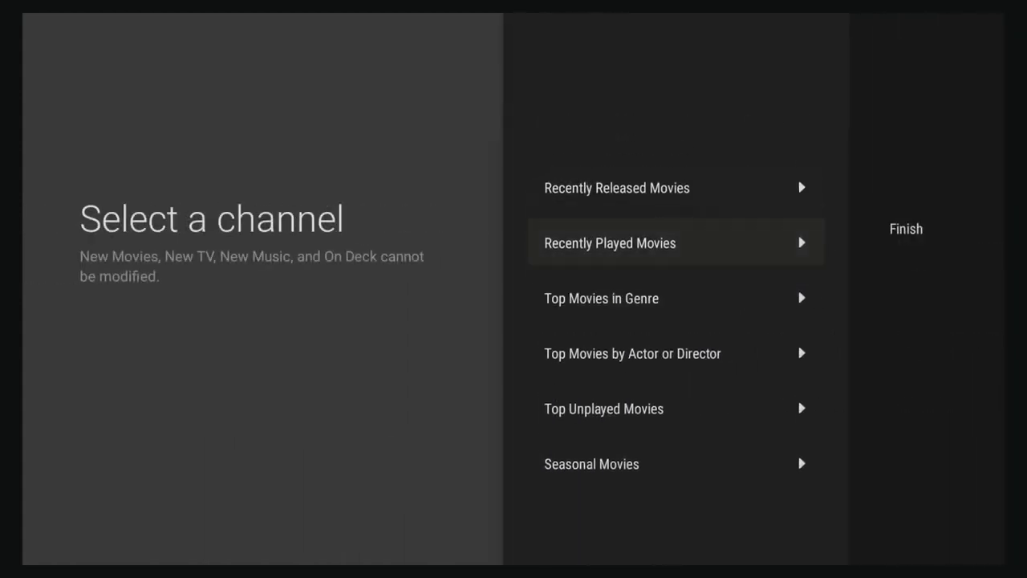
key("Up")
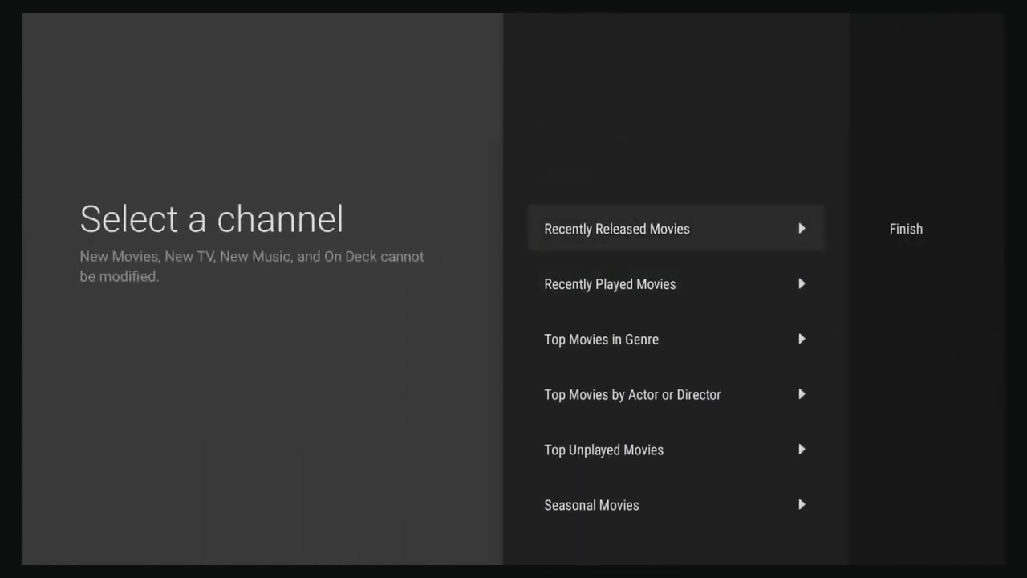
key("Right")
key("Return")
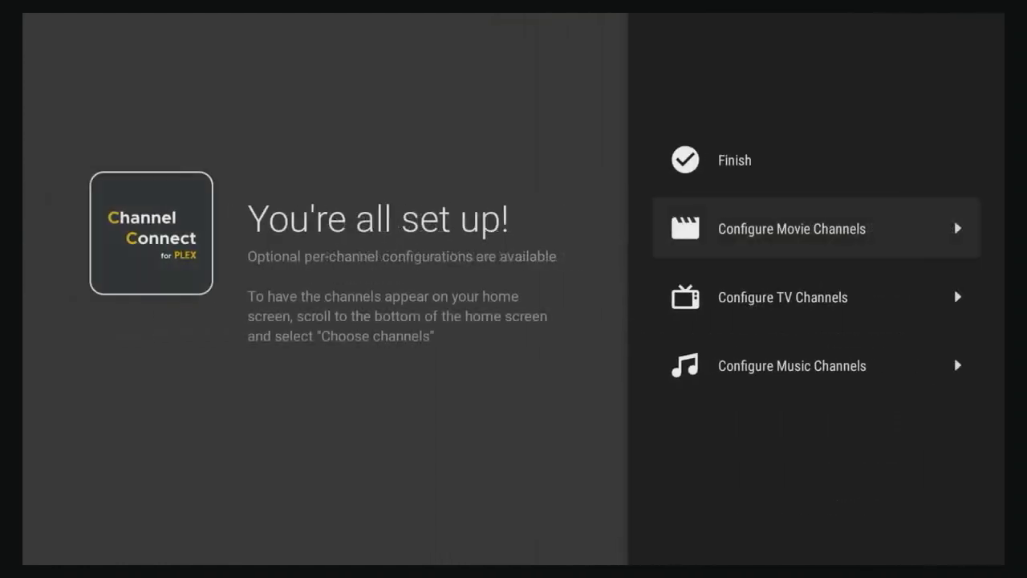
key("Down")
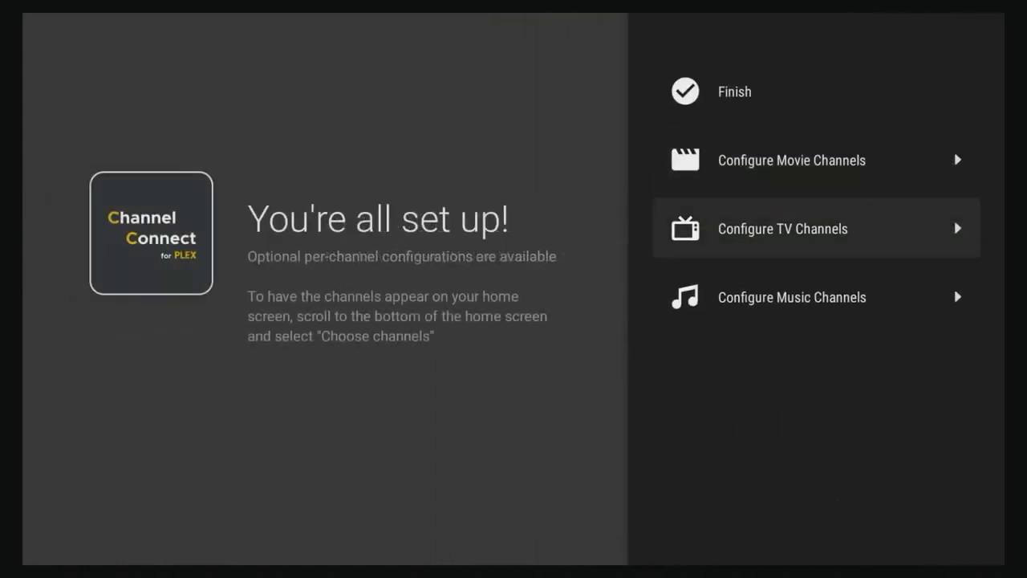
key("Return")
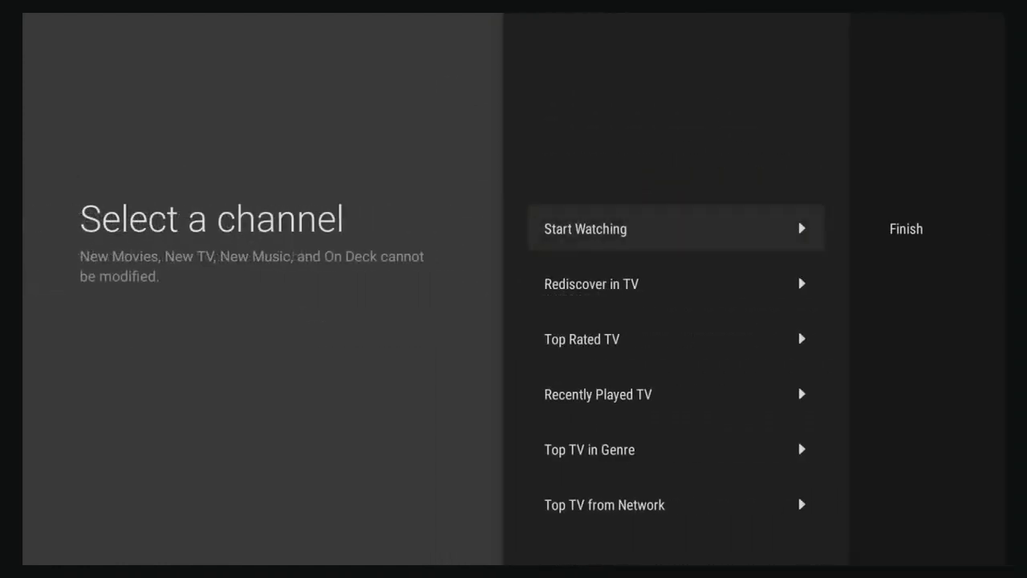
Step: Check the position mode options of the Rediscover in TV channel and return to the TV channel list
key("Down")
key("Return")
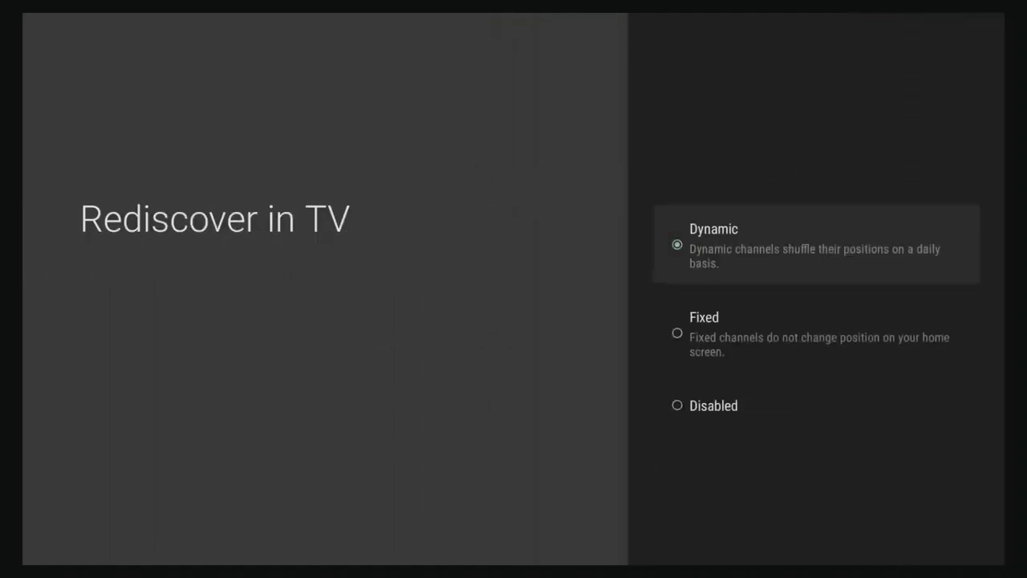
key("Escape")
Step: Set the Top Rated TV channel to Disabled
key("Down")
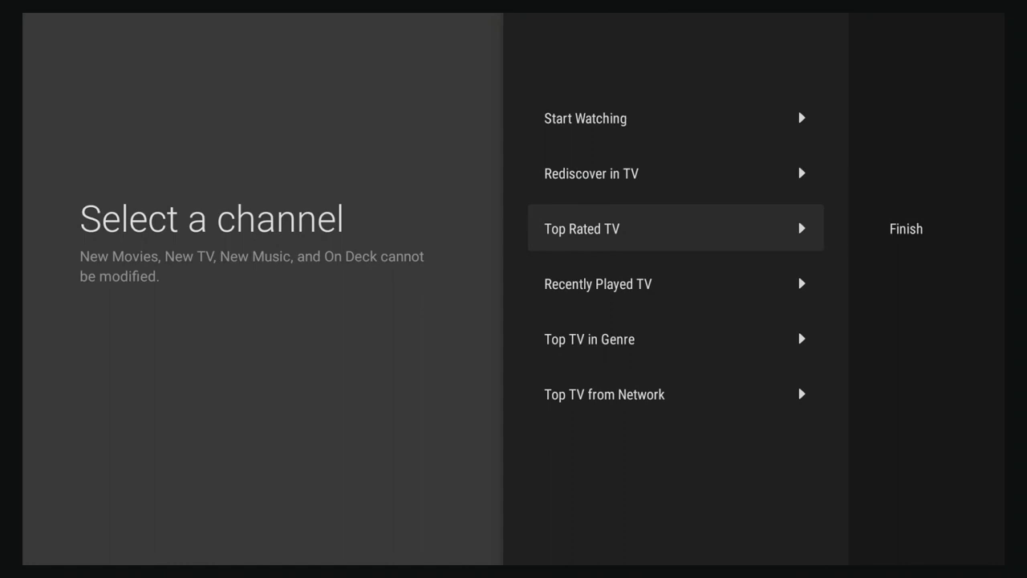
key("Return")
key("Down")
key("Down")
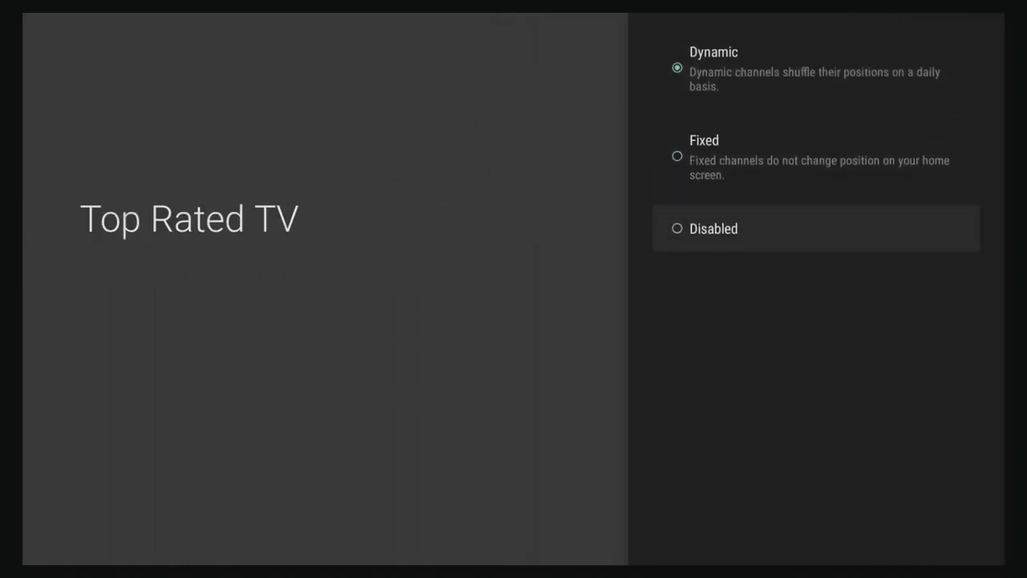
key("Return")
Step: Check the position mode options of Top TV from Network and return to the overview of channel configurations
key("Down")
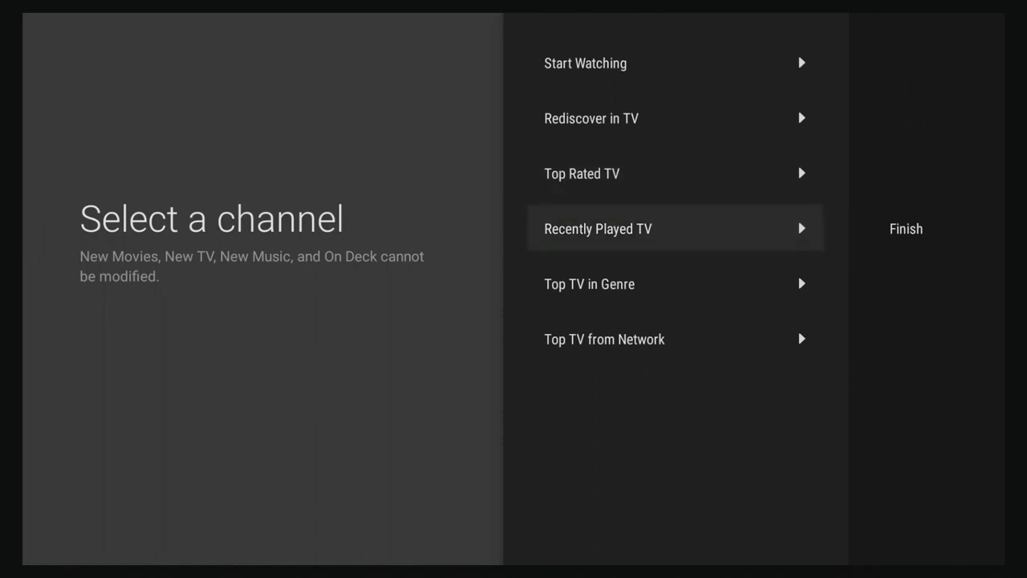
key("Down")
key("Down")
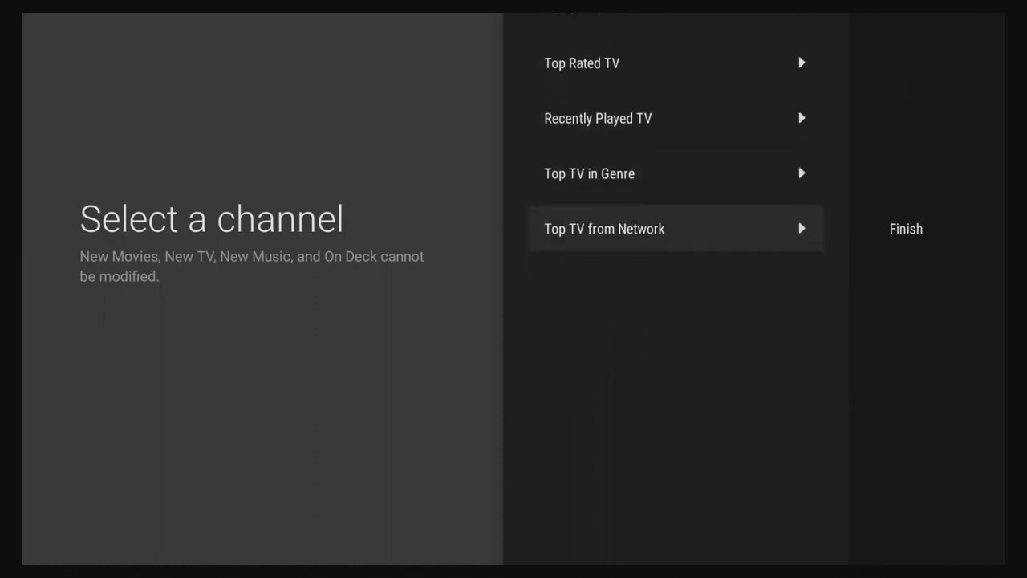
key("Return")
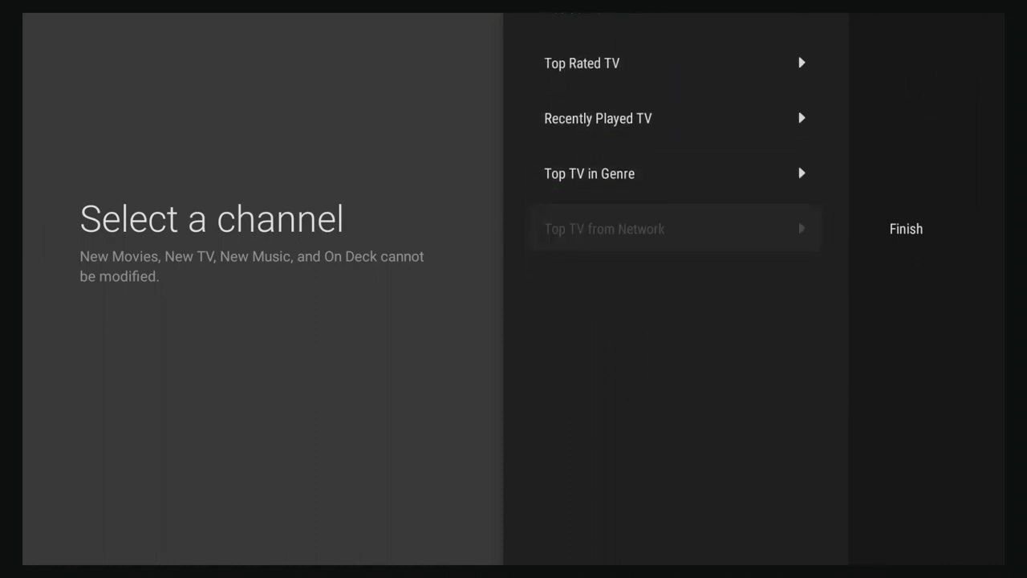
key("Return")
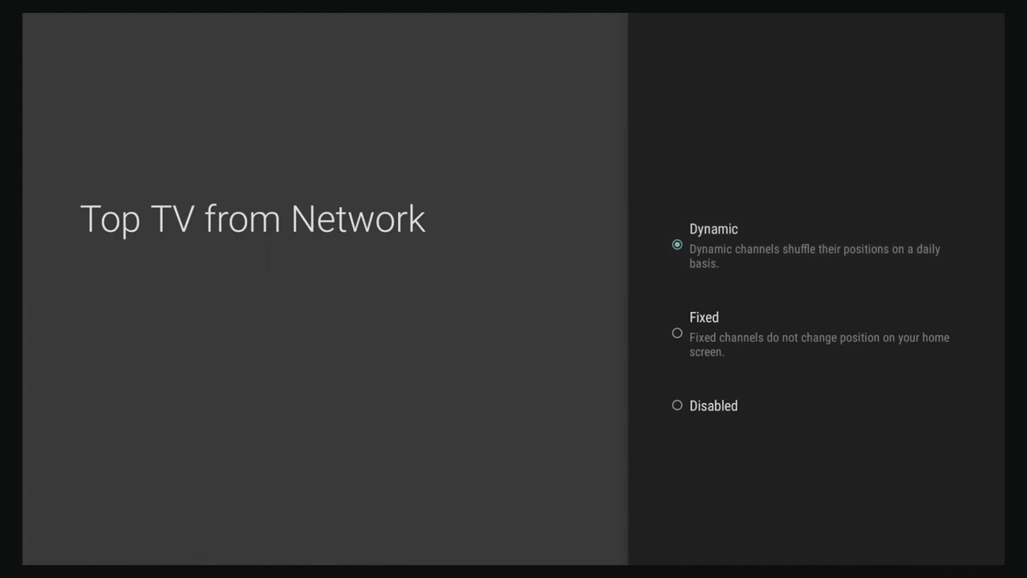
key("Escape")
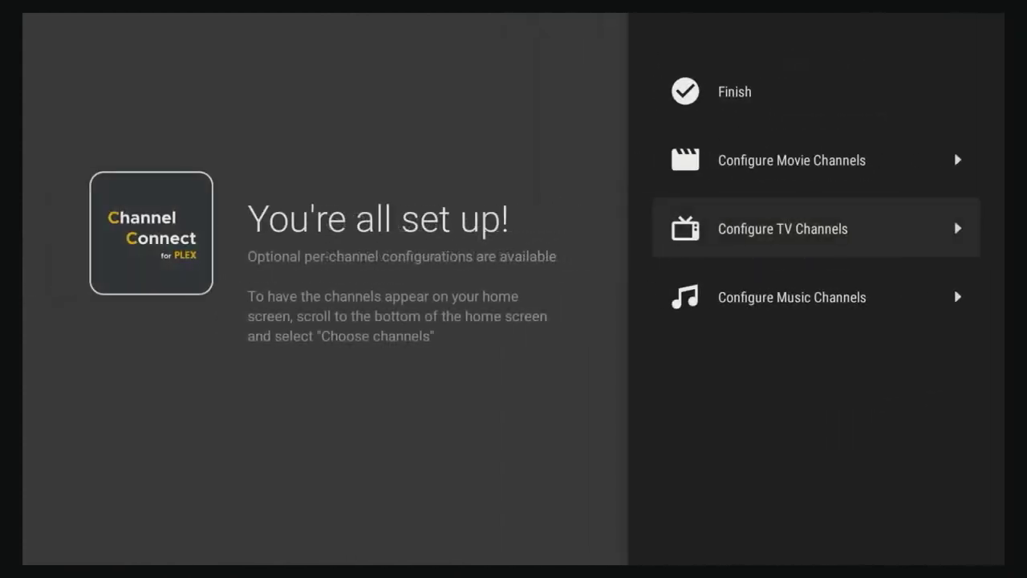
Step: Open the music channel configuration, look through the channels from Recently Played Music to Popular Music, and finish it
key("Down")
key("Return")
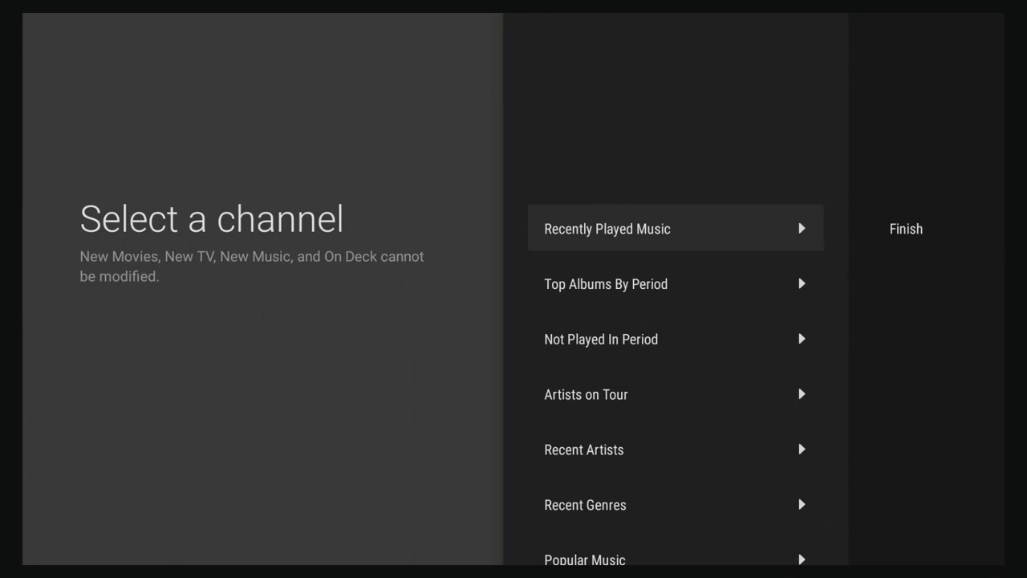
key("Down")
key("Down")
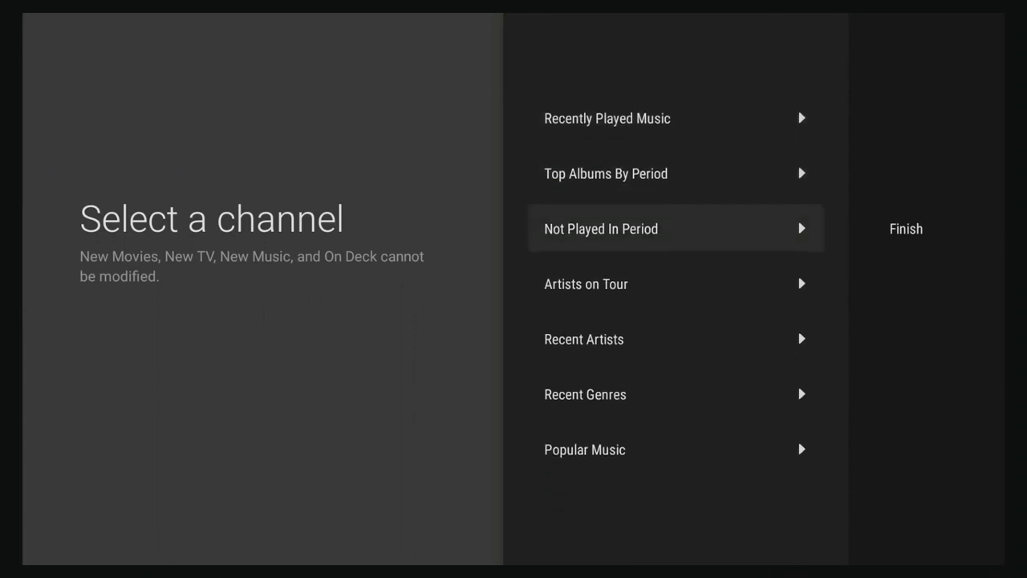
key("Down")
key("Down")
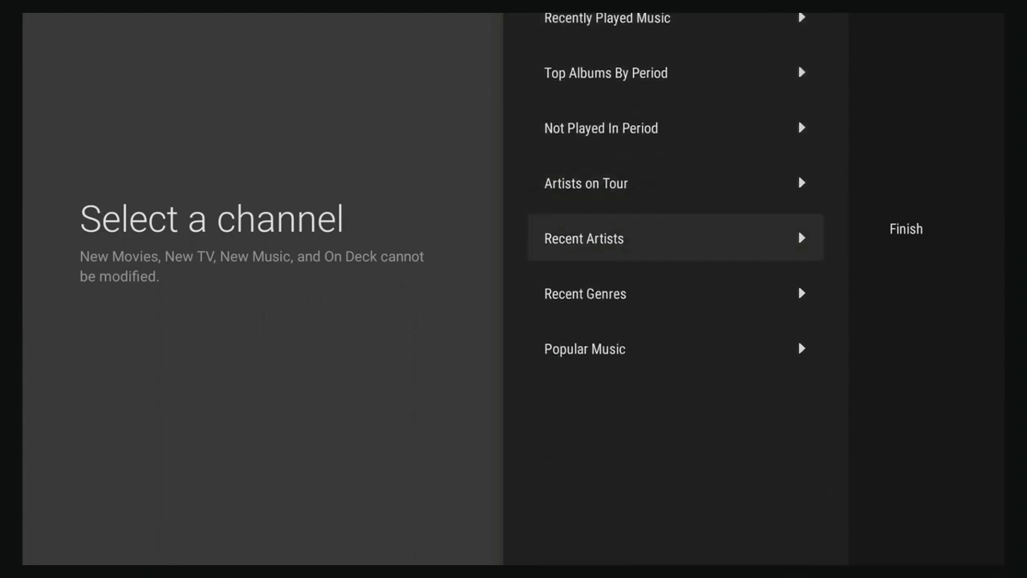
key("Down")
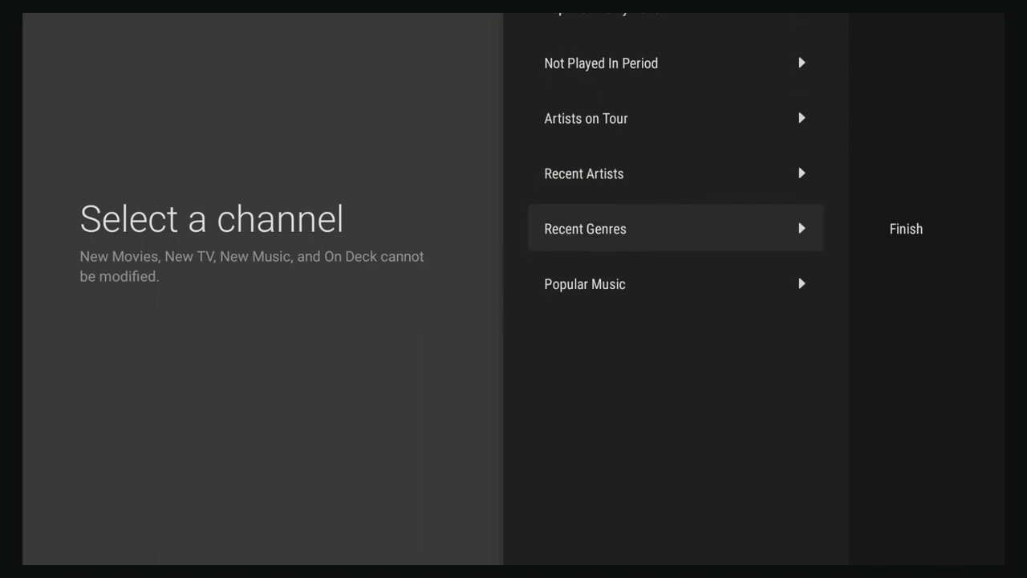
key("Down")
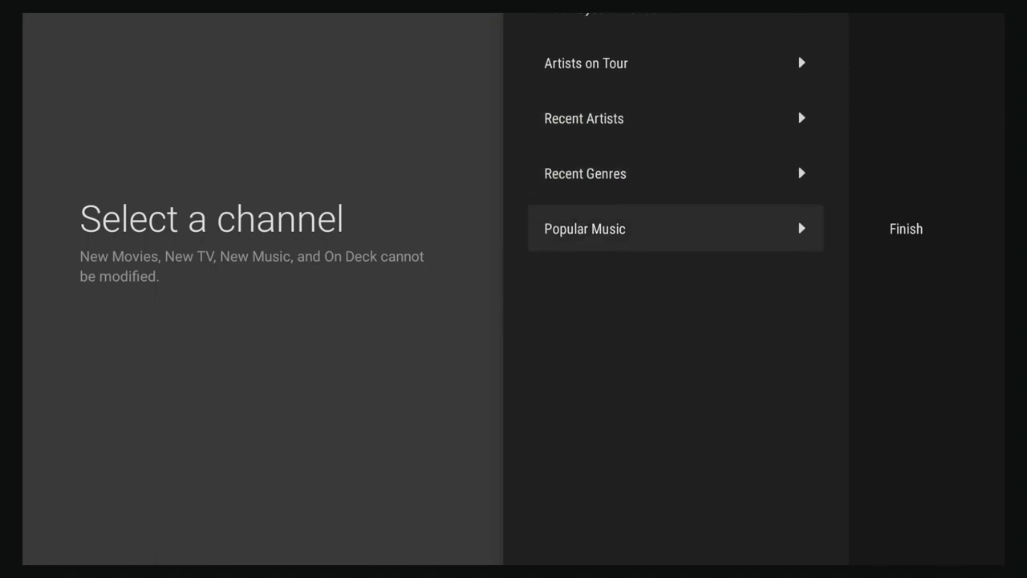
key("Right")
key("Return")
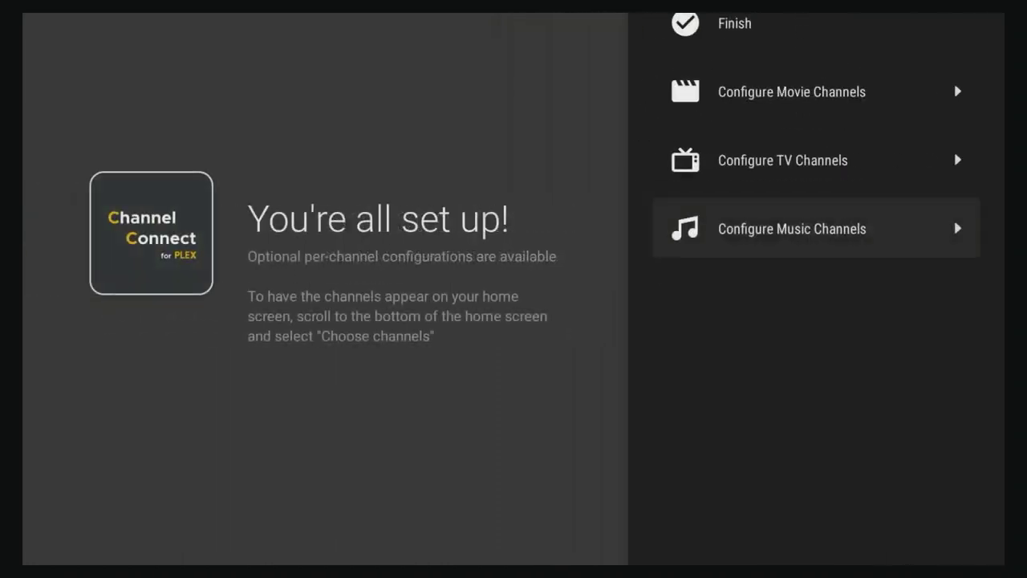
Step: Finish the Channel Connect setup and acknowledge the notice about adding dynamic channels back to the home screen
key("Up")
key("Up")
key("Up")
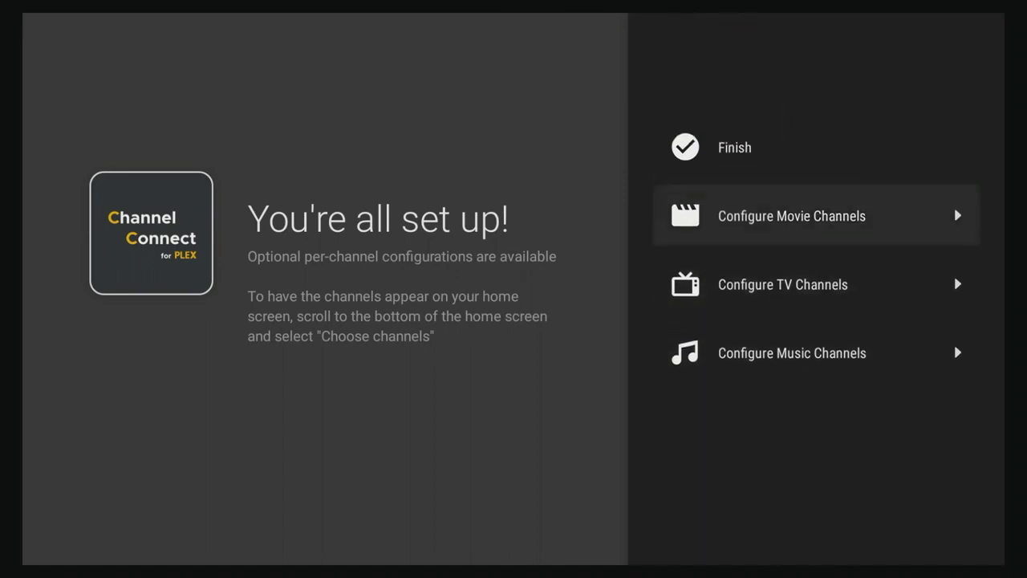
key("Return")
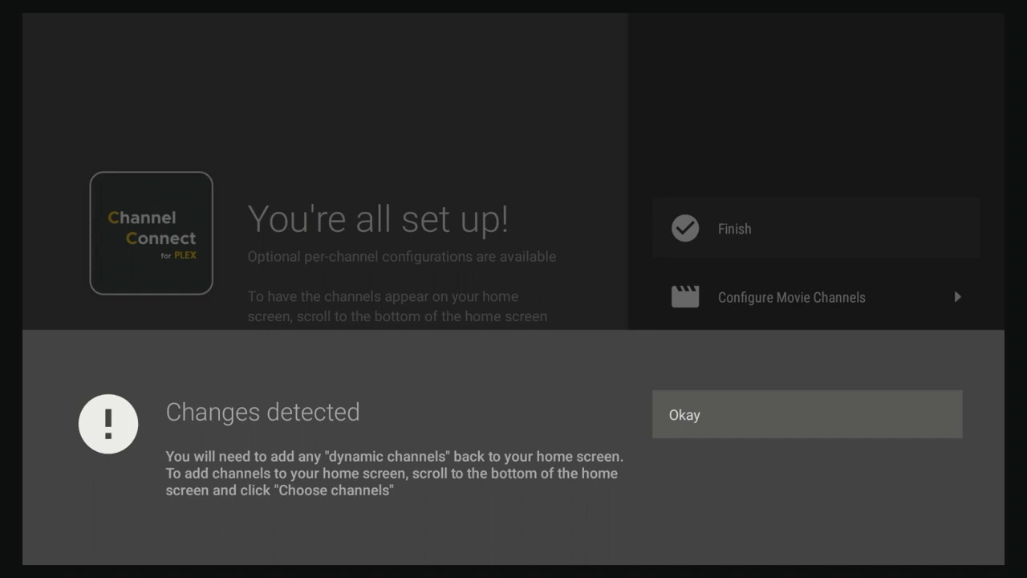
key("Return")
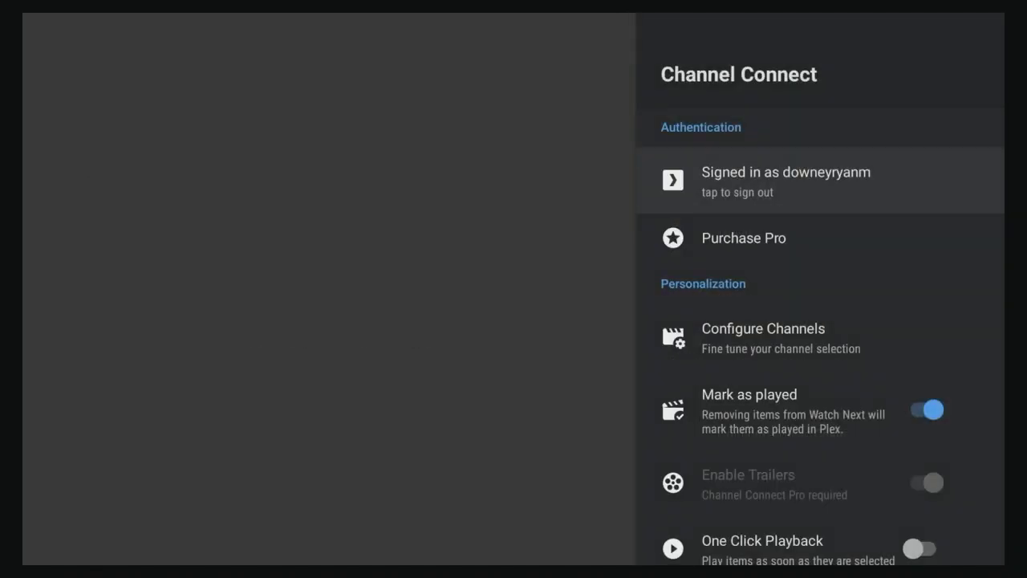
Step: Look over the Channel Connect settings, from Purchase Pro through the personalization and advanced options to Restore your Pro purchase
key("Down")
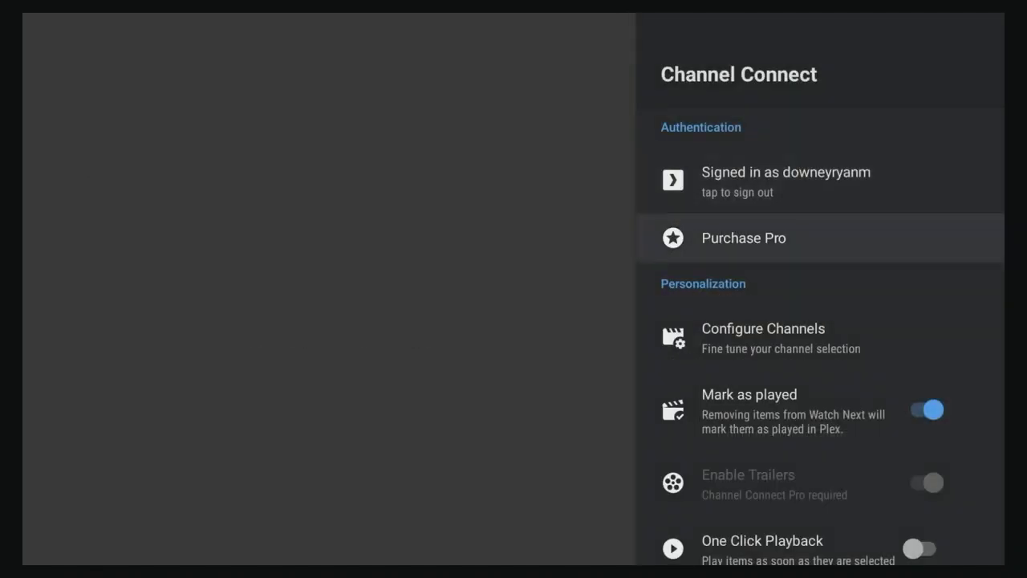
key("Down")
key("Down")
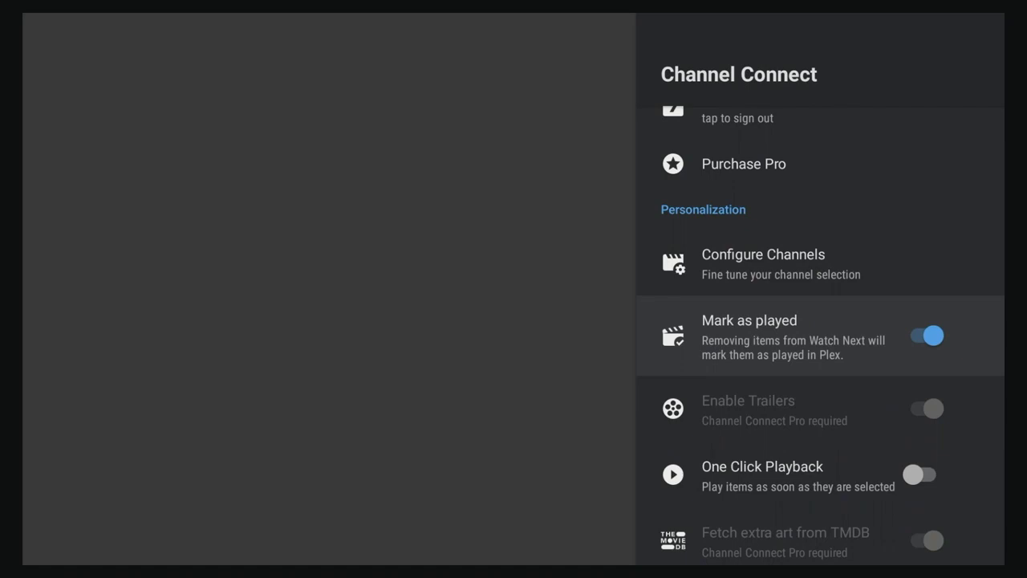
key("Down")
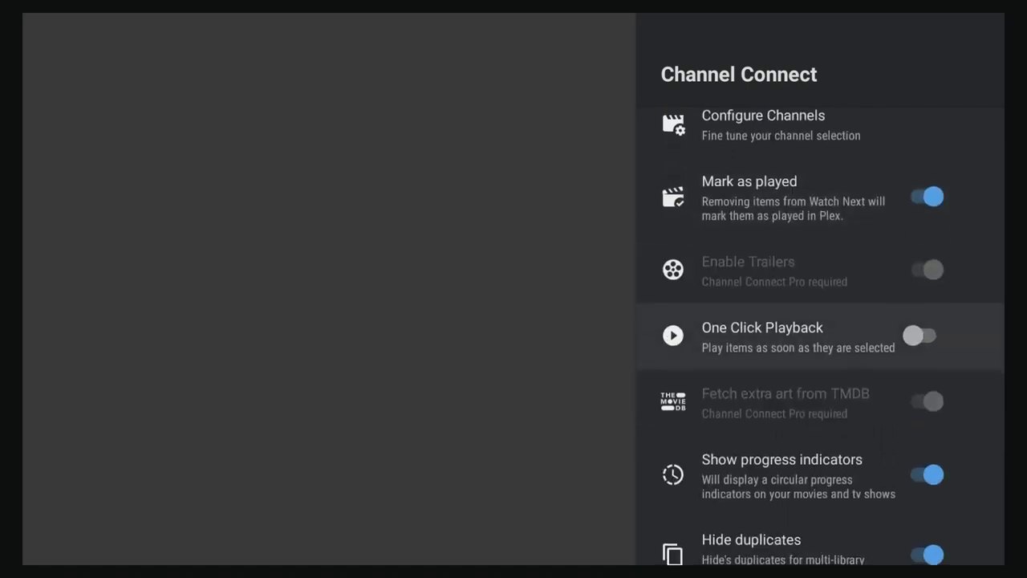
key("Down")
key("Down")
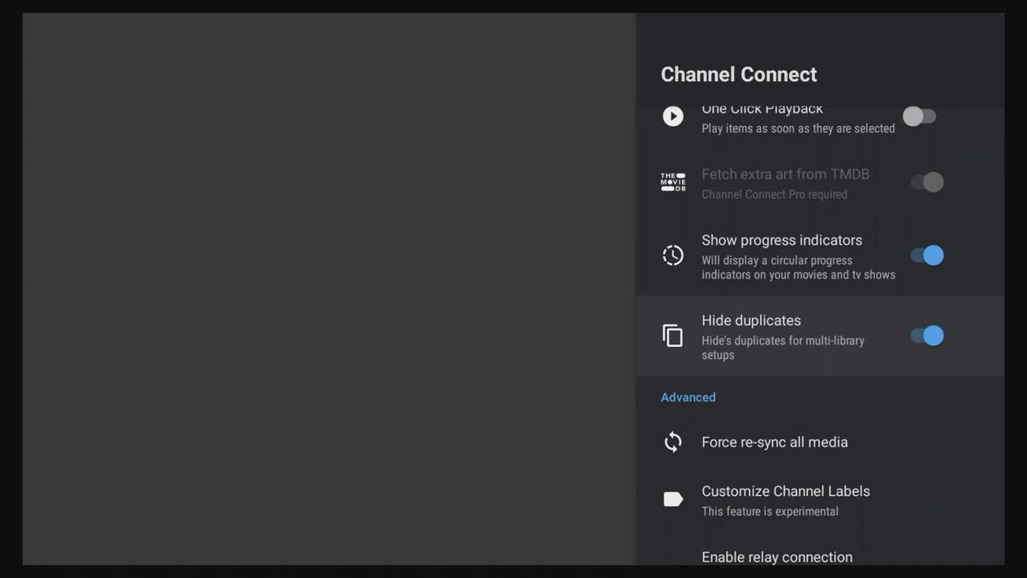
key("Down")
key("Down")
key("Down")
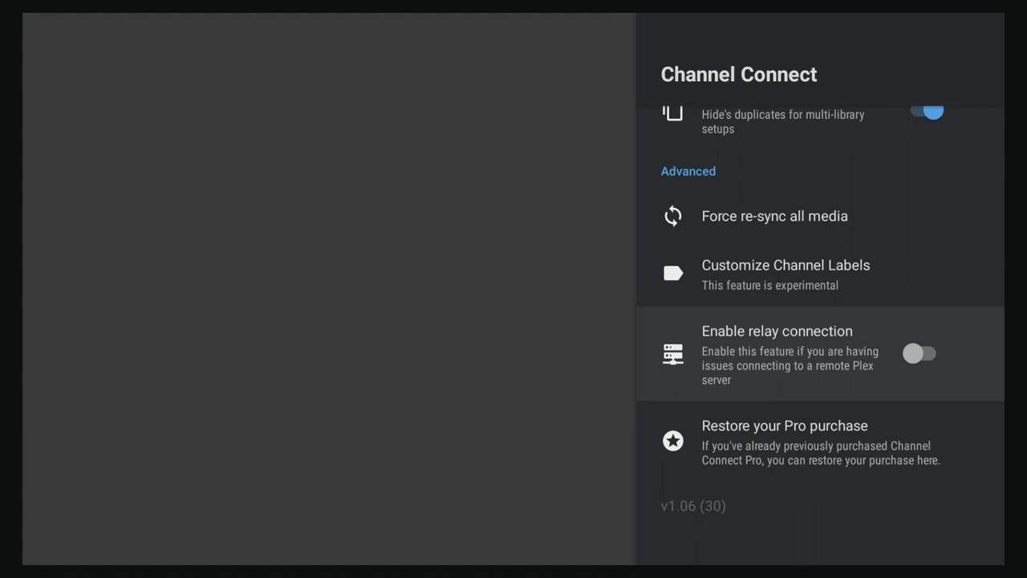
key("Down")
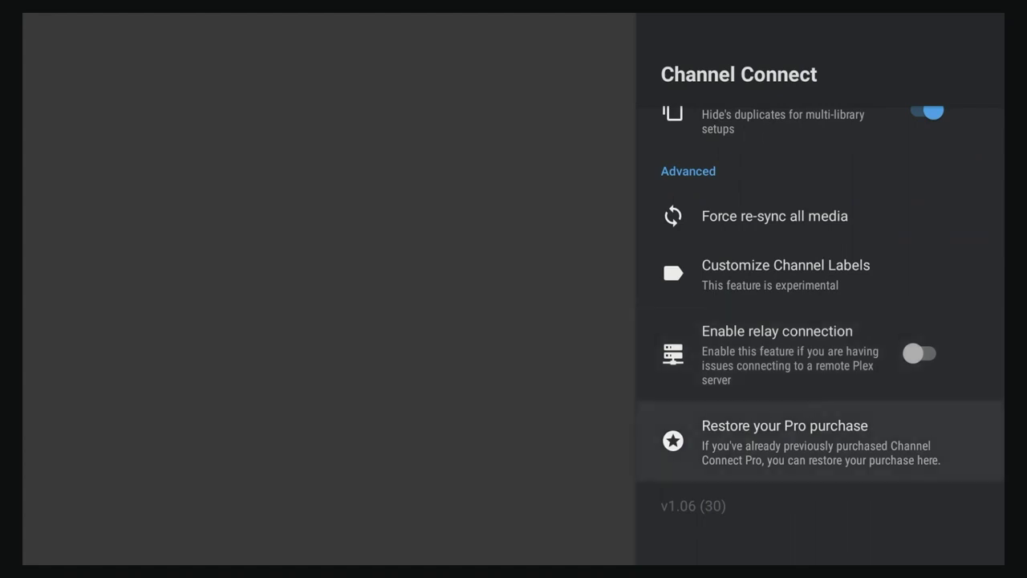
Step: Leave Channel Connect and the Play Store, return to the Android TV Home screen, and go to its Play Next row
key("Return")
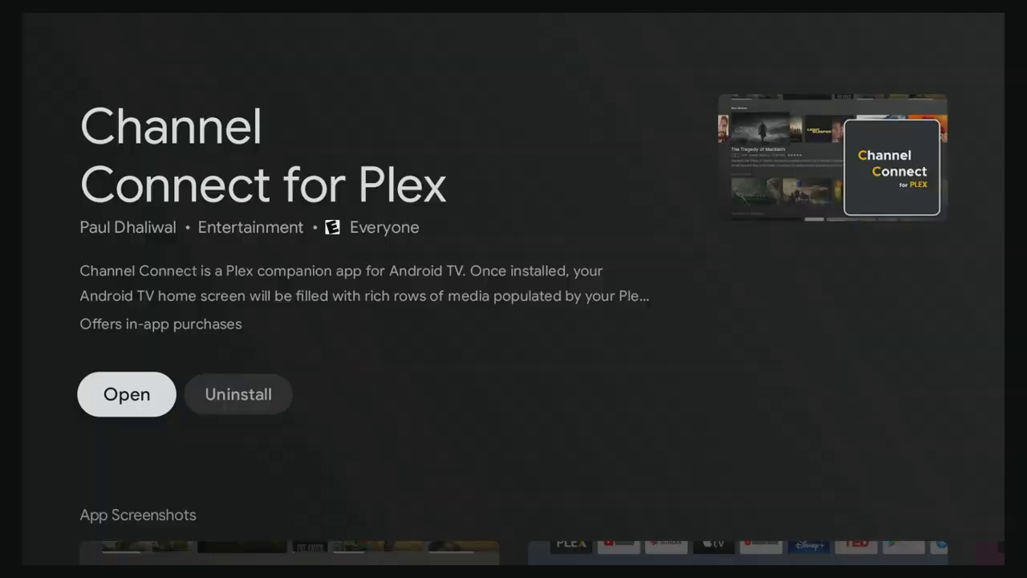
key("Escape")
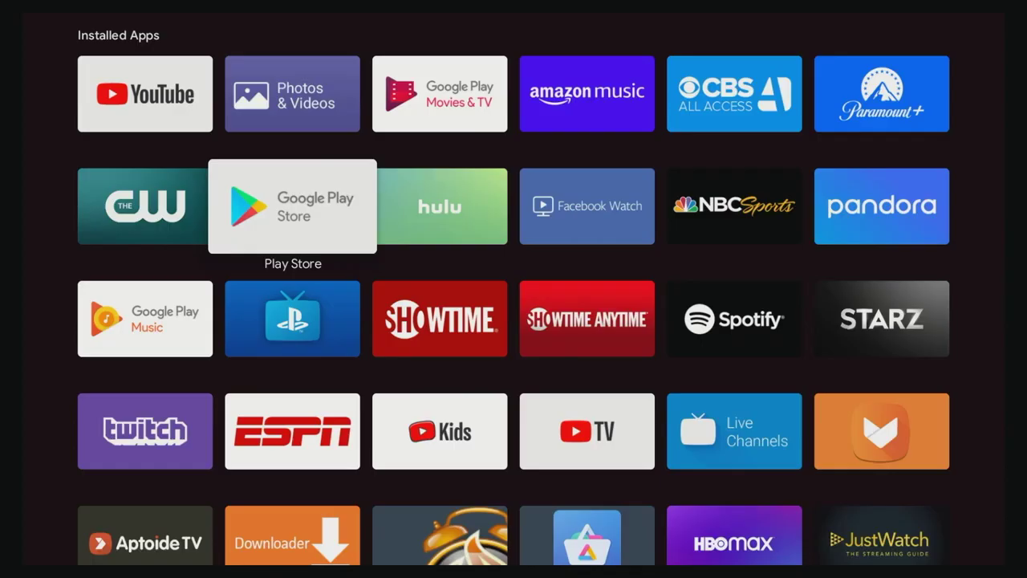
key("Escape")
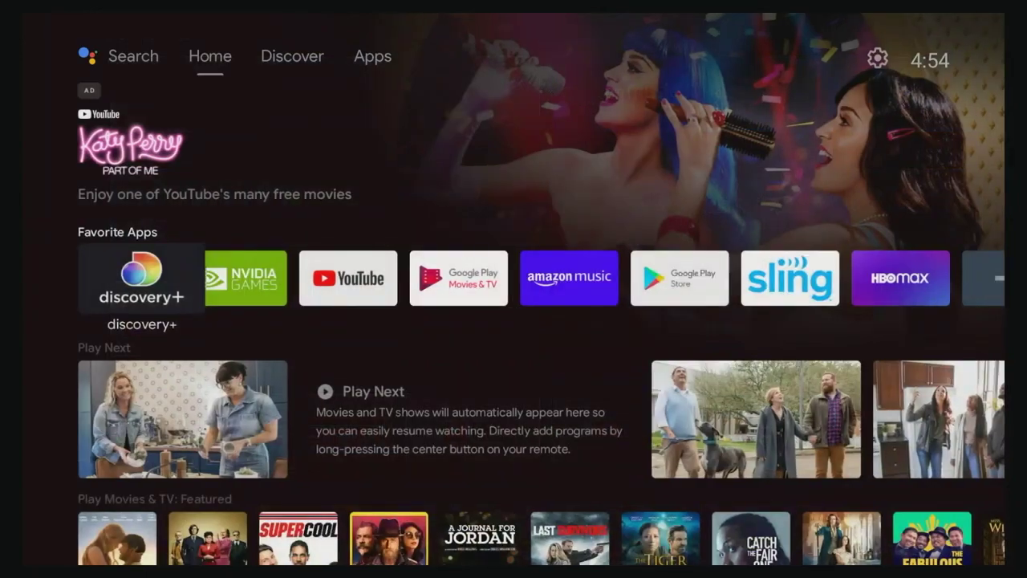
key("Down")
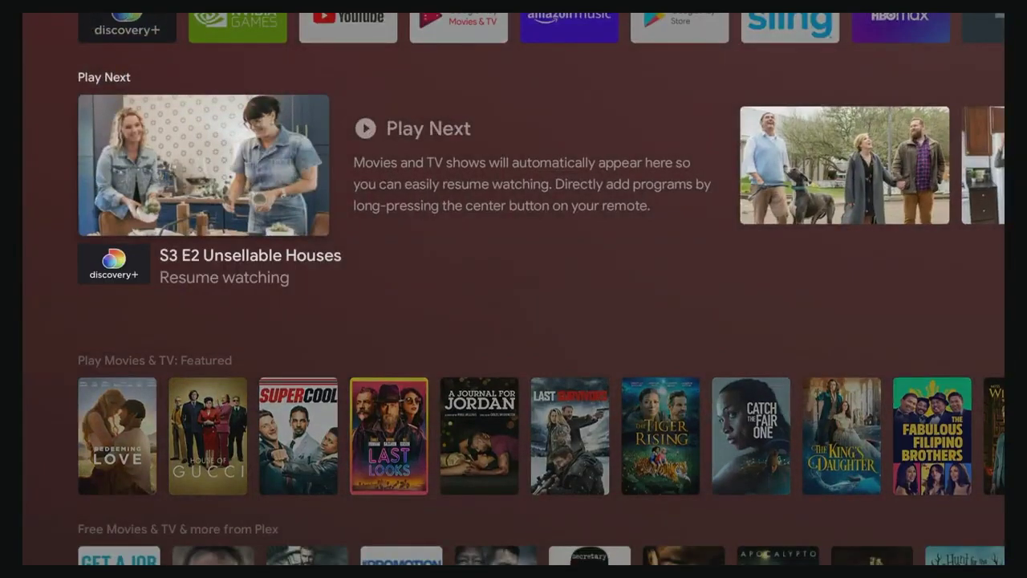
Step: Open the Home screen's channel customization and show the individual Channel Connect channels
key("Down")
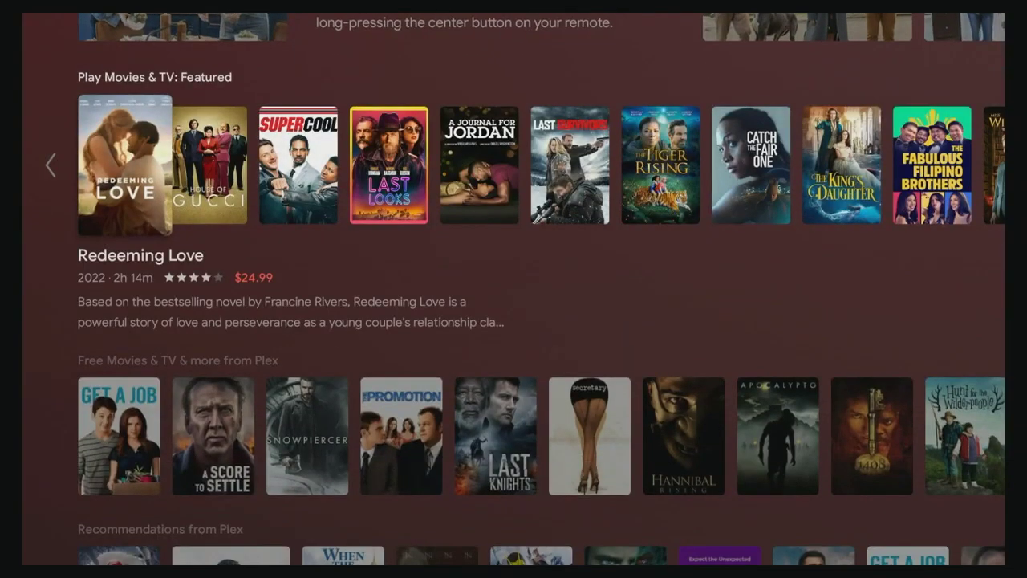
key("Down")
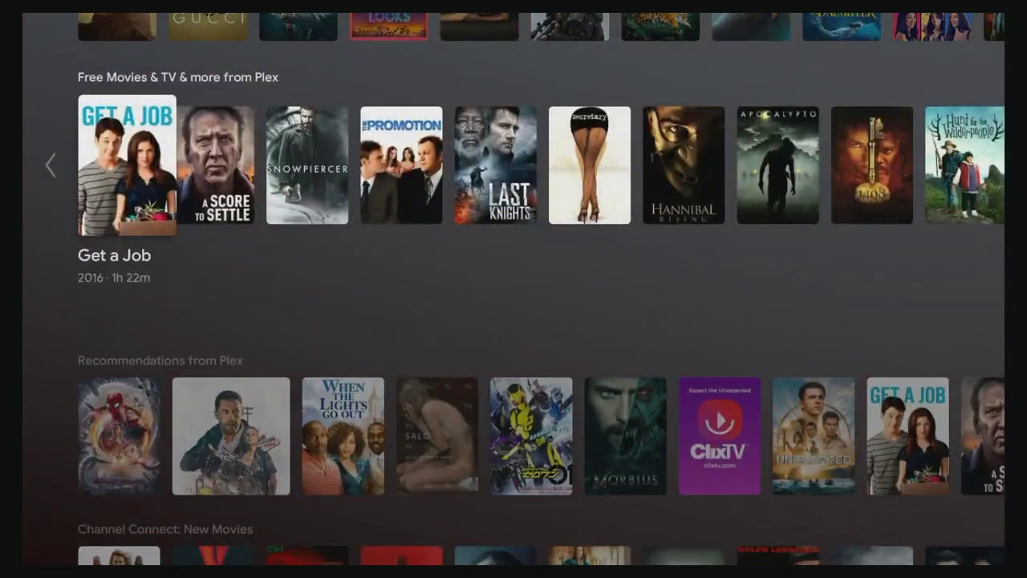
key("Down")
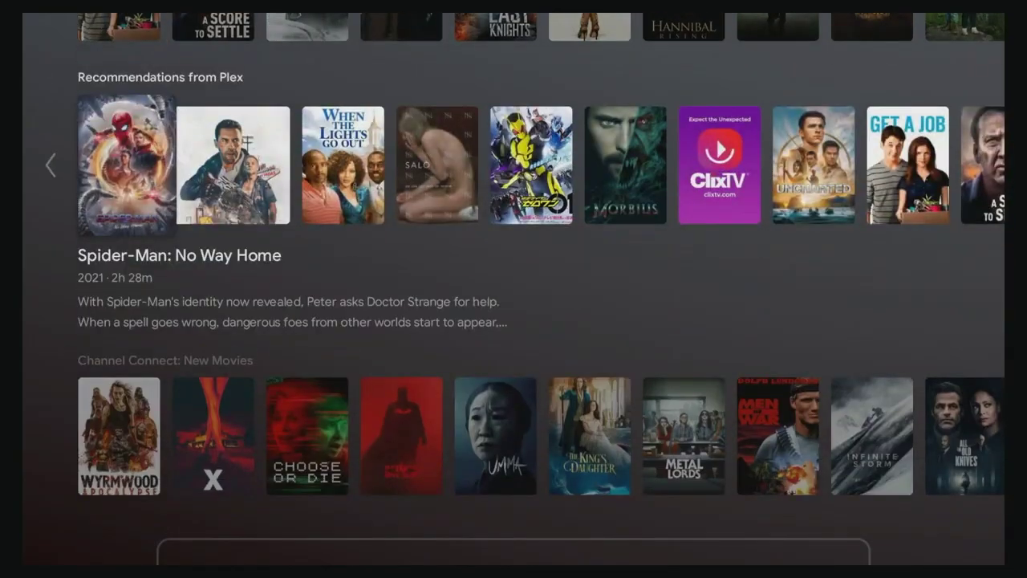
key("Down")
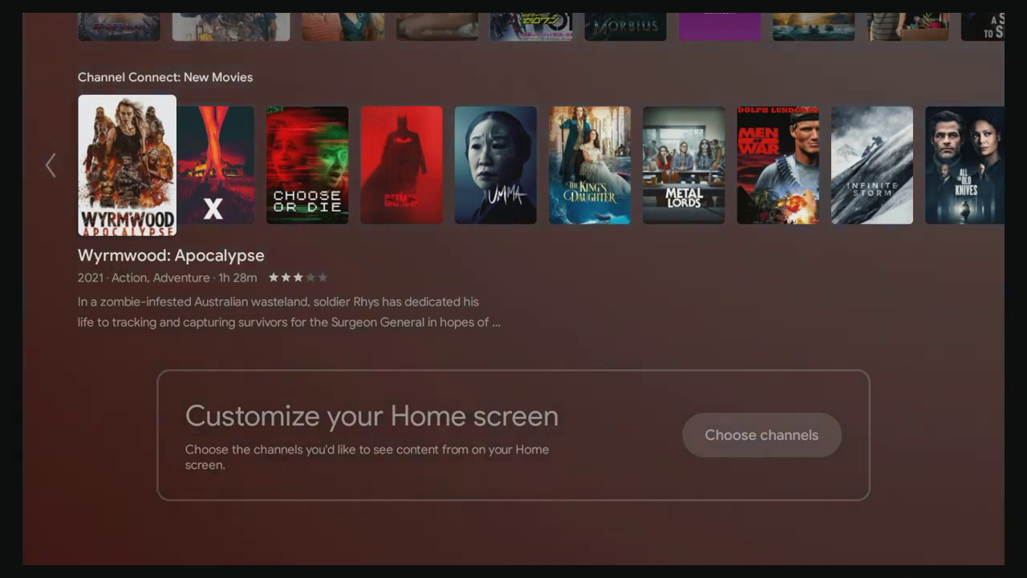
key("Down")
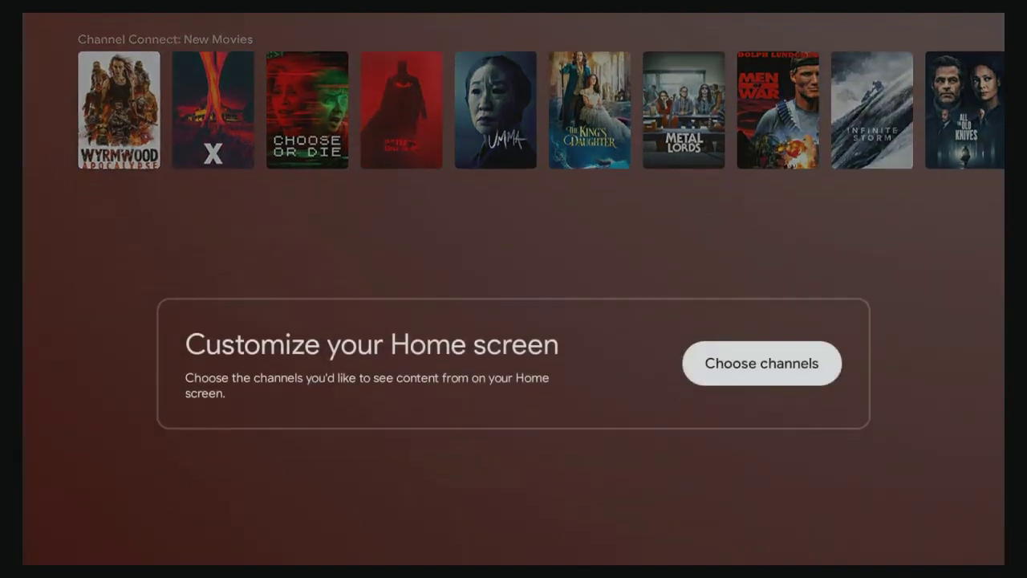
key("Return")
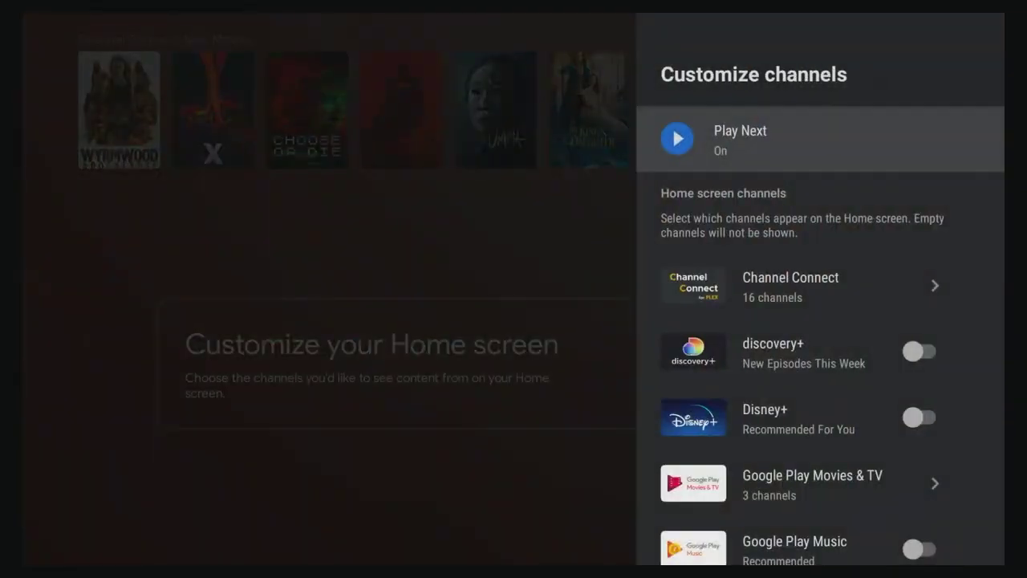
key("Down")
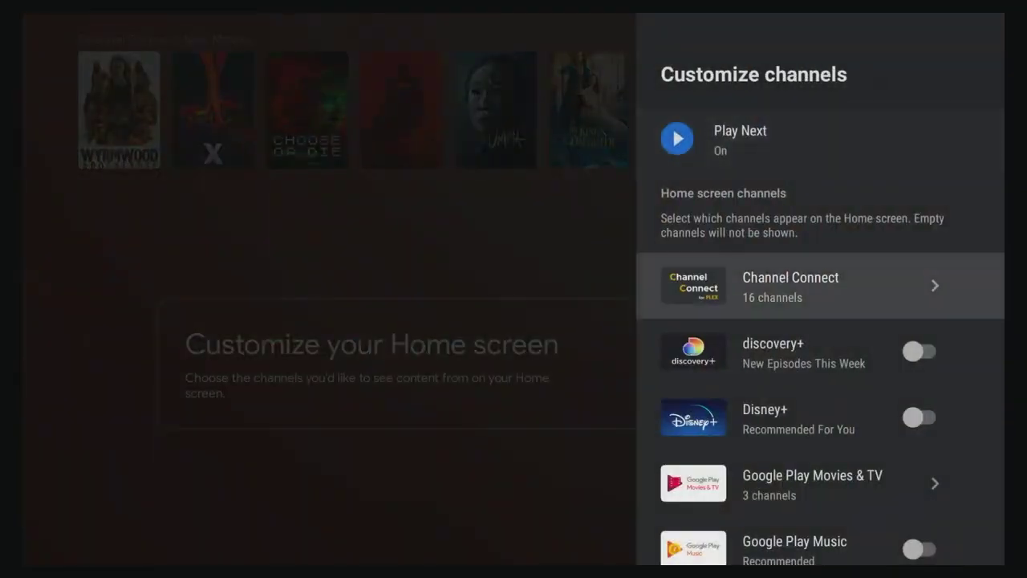
key("Return")
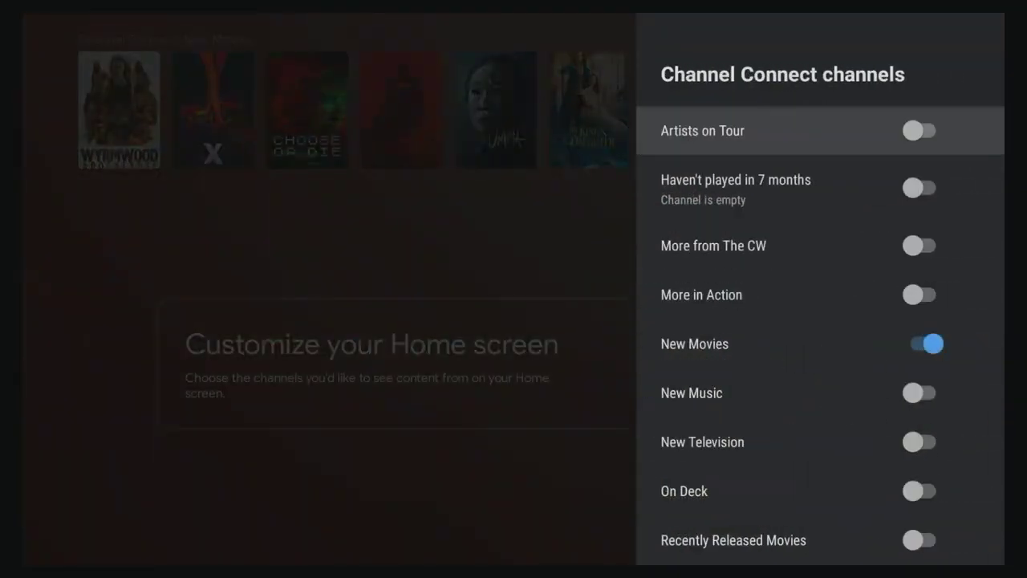
Step: Enable the Top Unplayed Movies and Top Rated TV channels from Channel Connect
key("Down")
key("Down")
key("Down")
key("Down")
key("Down")
key("Down")
key("Down")
key("Down")
key("Down")
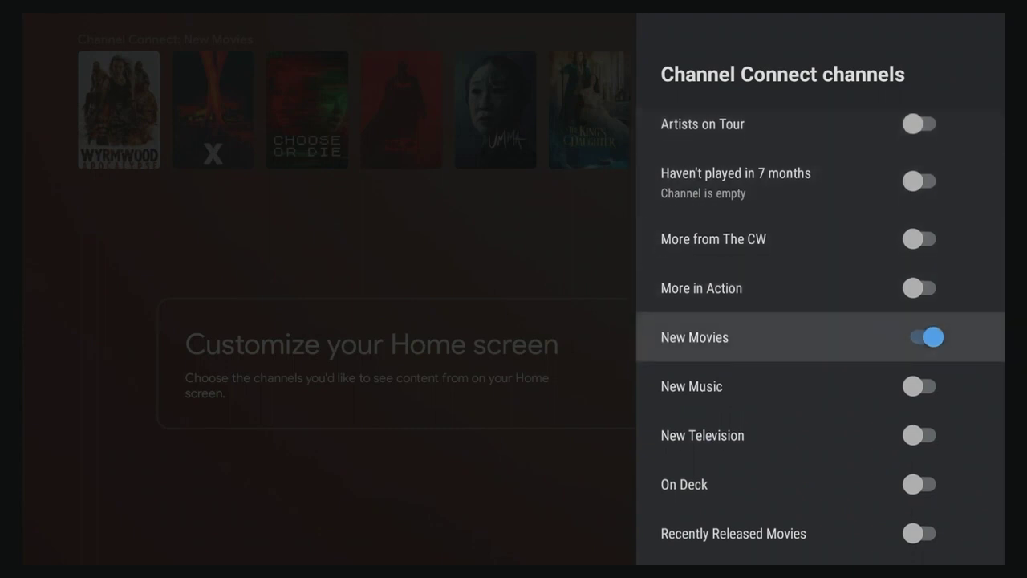
key("Down")
key("Down")
key("Down")
key("Down")
key("Down")
key("Down")
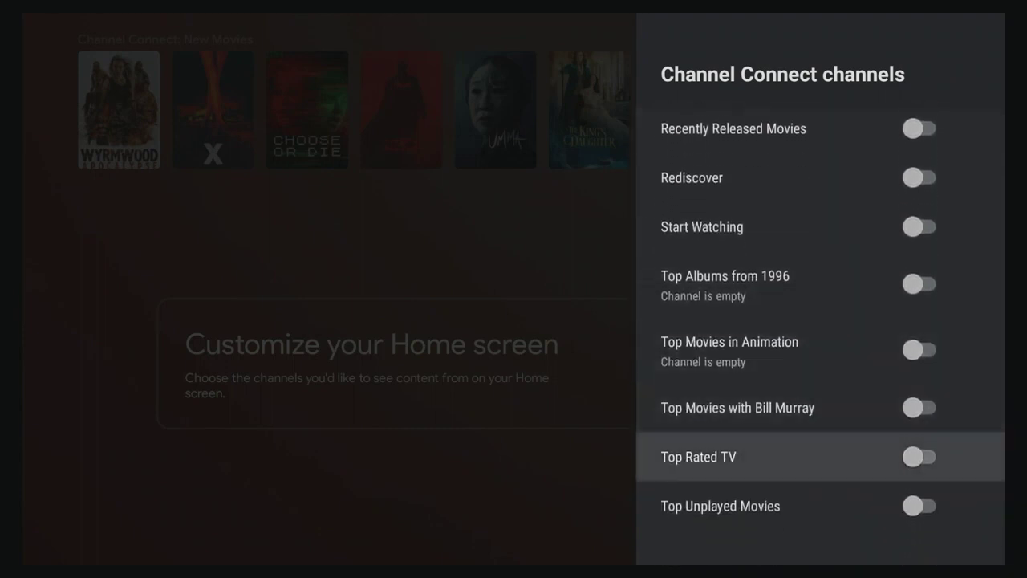
key("Return")
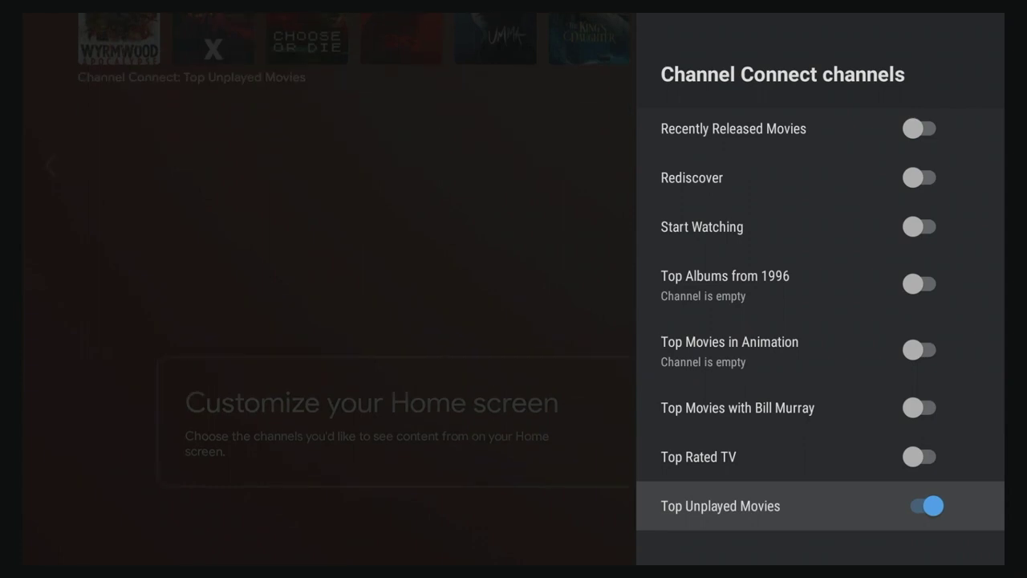
key("Up")
key("Return")
Step: Enable the Top Movies with Bill Murray and Top Movies in Animation channels
key("Up")
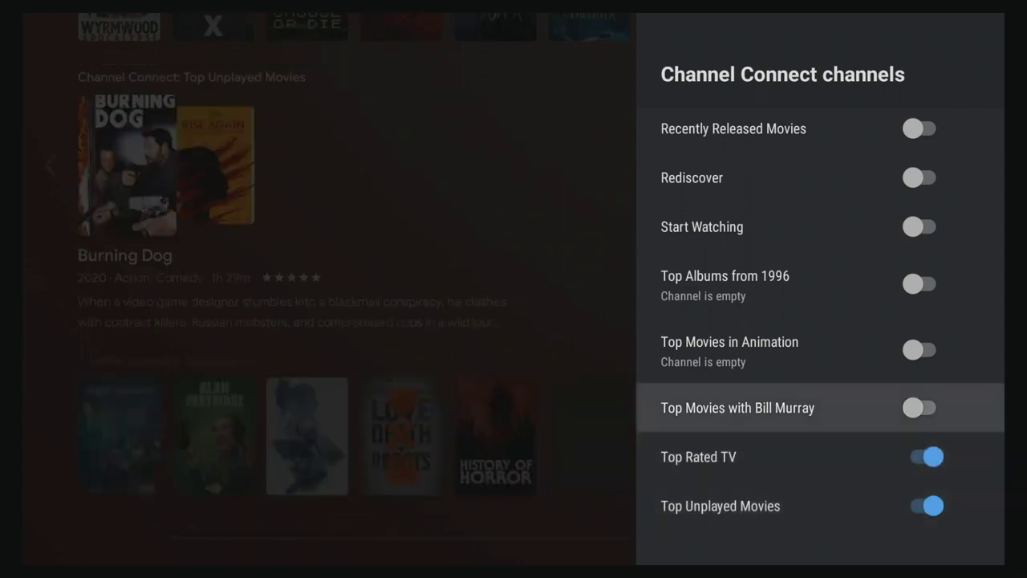
key("Return")
key("Up")
key("Return")
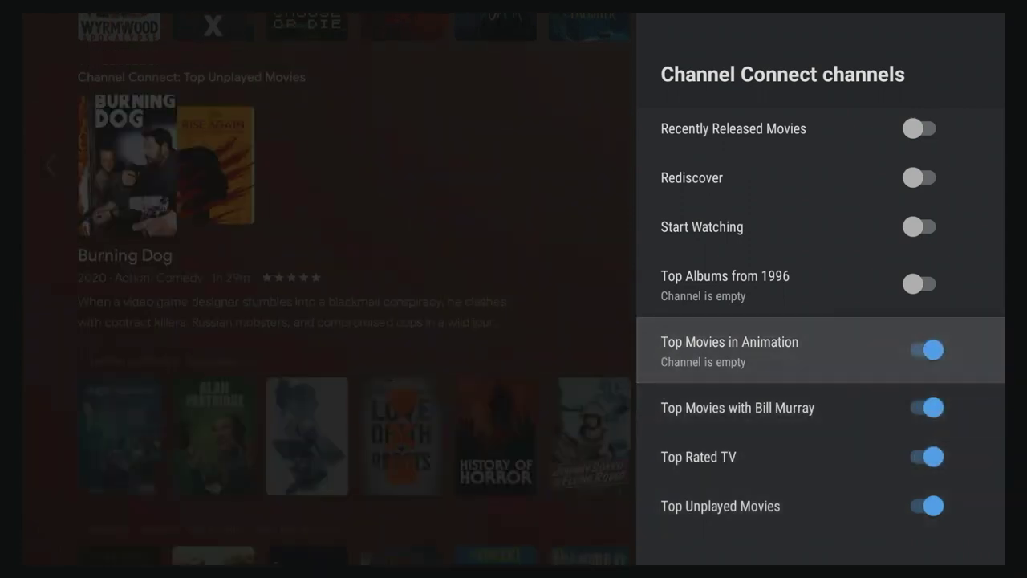
Step: Enable the Start Watching and Top Albums from 1996 channels
key("Up")
key("Return")
key("Up")
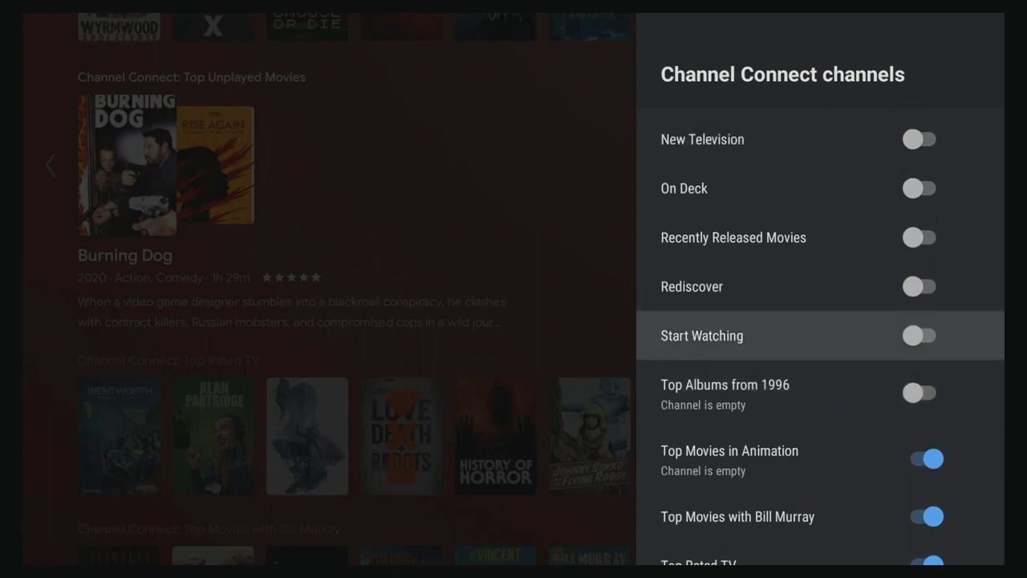
key("Return")
key("Down")
key("Return")
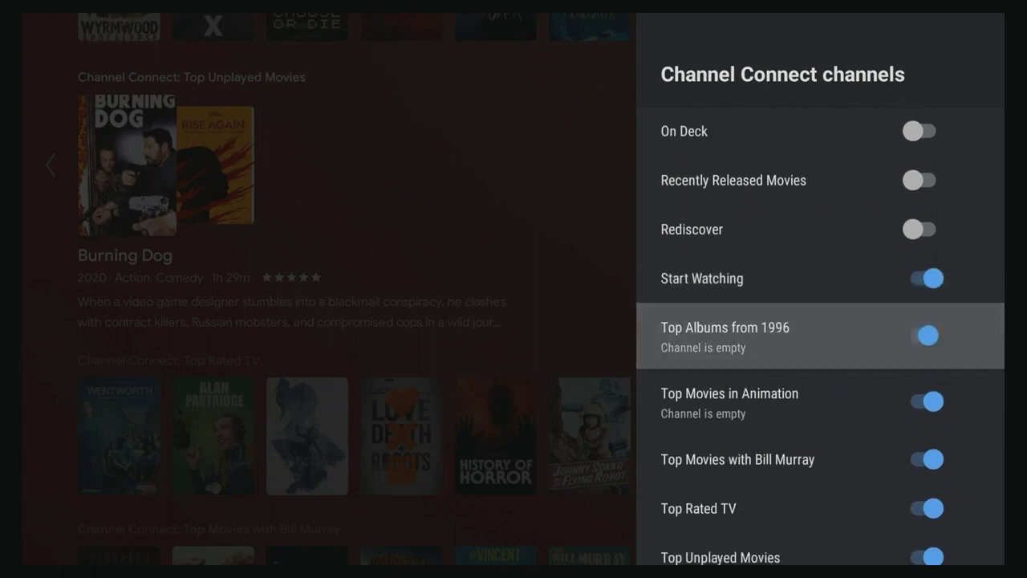
Step: Enable the Rediscover, Recently Released Movies and On Deck channels
key("Up")
key("Up")
key("Return")
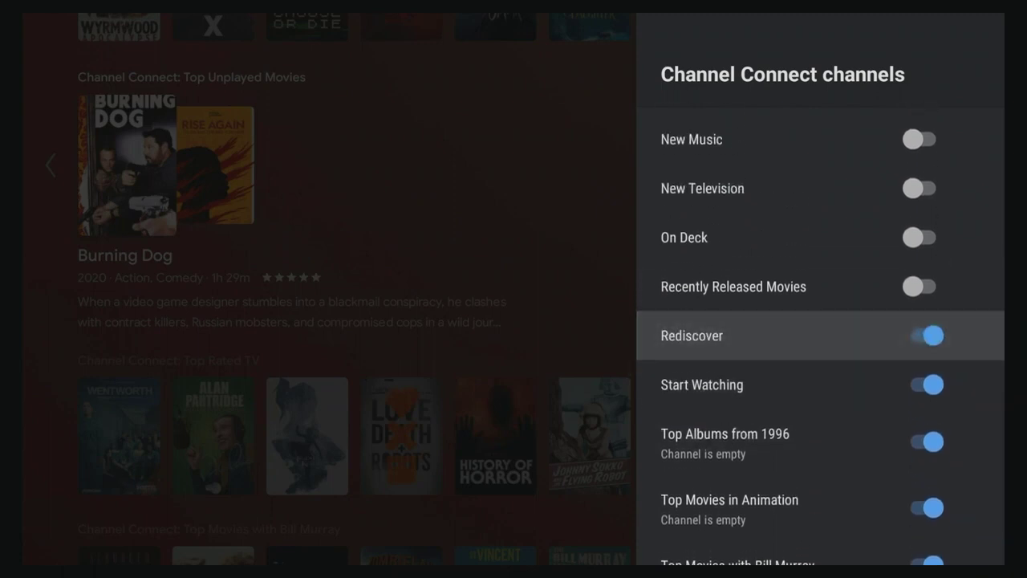
key("Up")
key("Return")
key("Up")
key("Return")
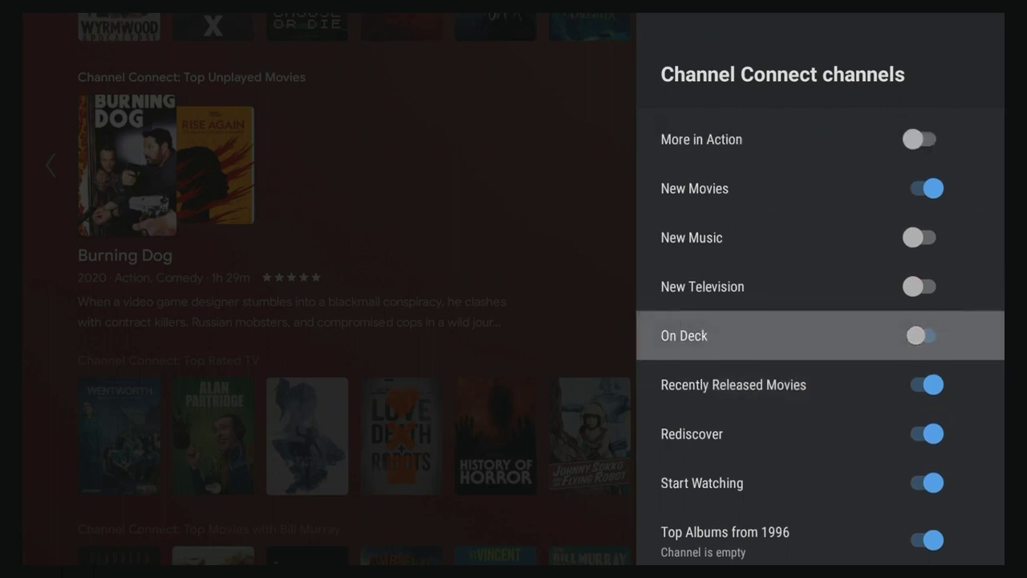
Step: Enable the New Television and New Music channels
key("Up")
key("Return")
key("Up")
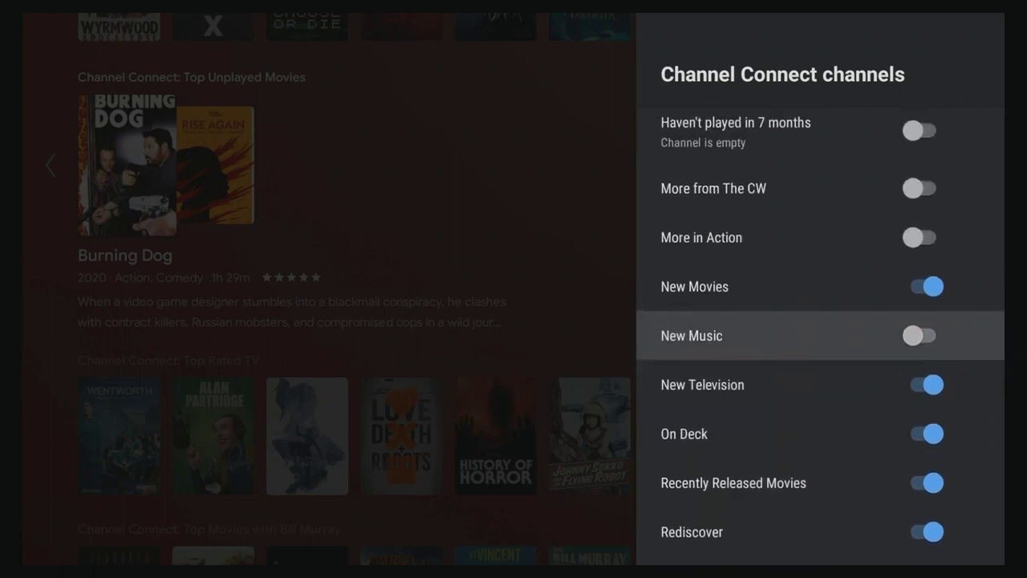
key("Return")
Step: Enable the More in Action and More from The CW channels
key("Up")
key("Up")
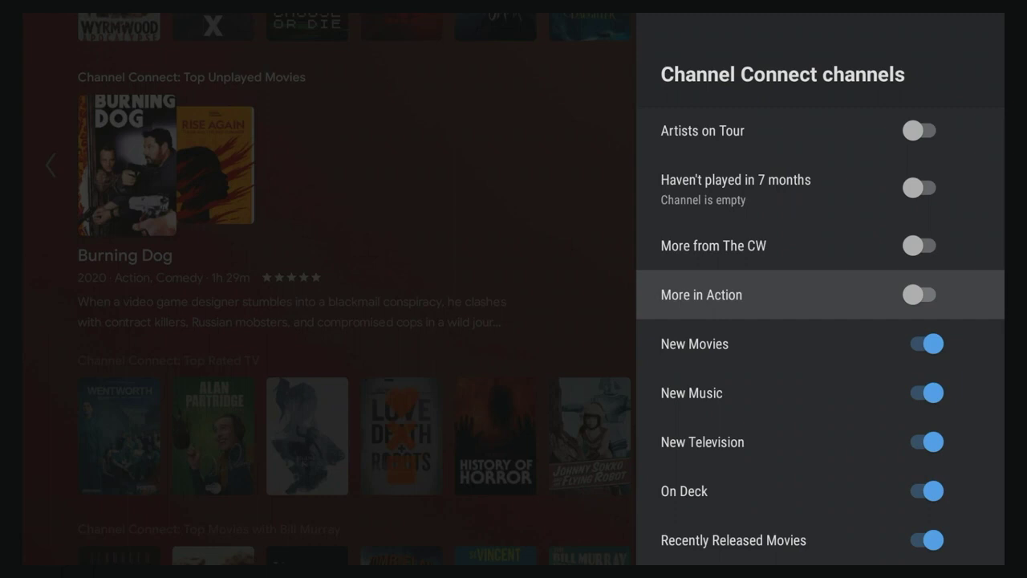
key("Return")
key("Up")
key("Return")
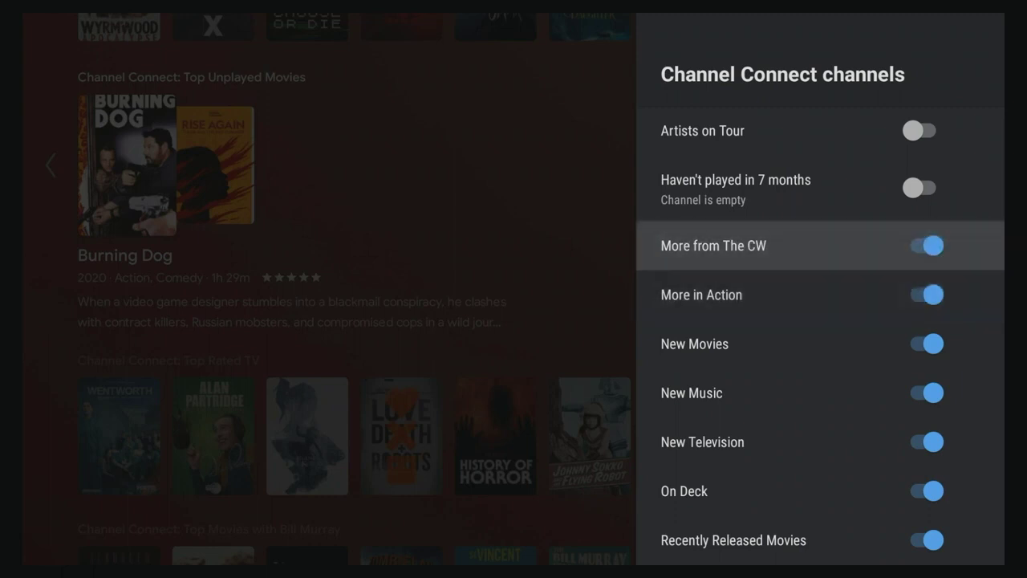
key("Up")
key("Return")
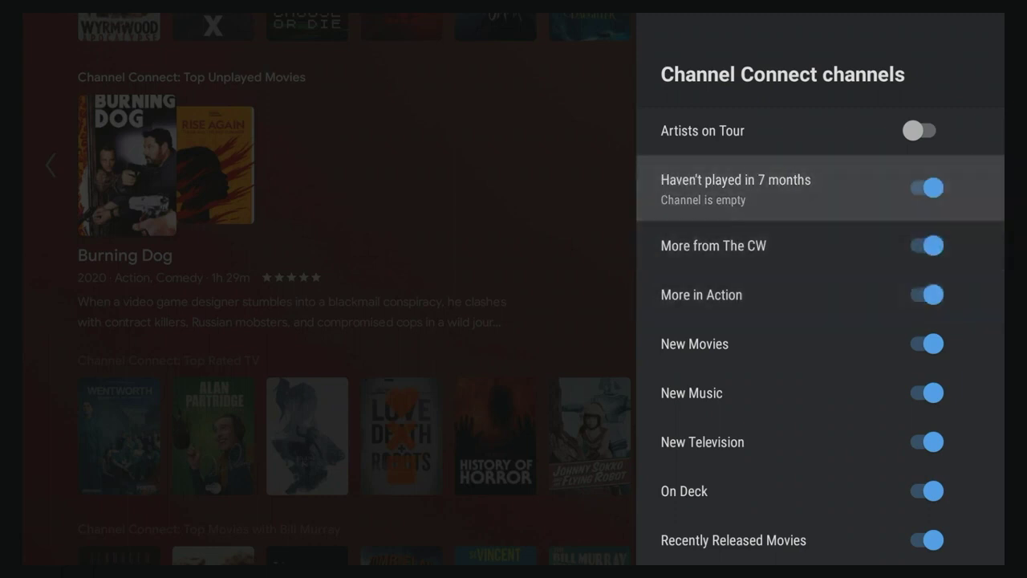
key("Return")
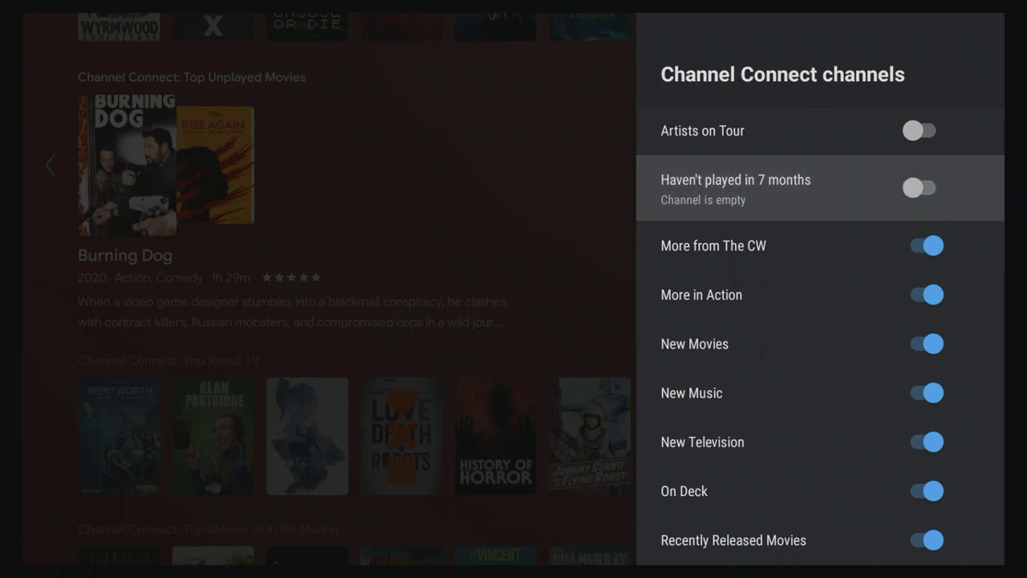
Step: Enable the Artists on Tour channel and close the channel customization to return to the Home screen
key("Up")
key("Return")
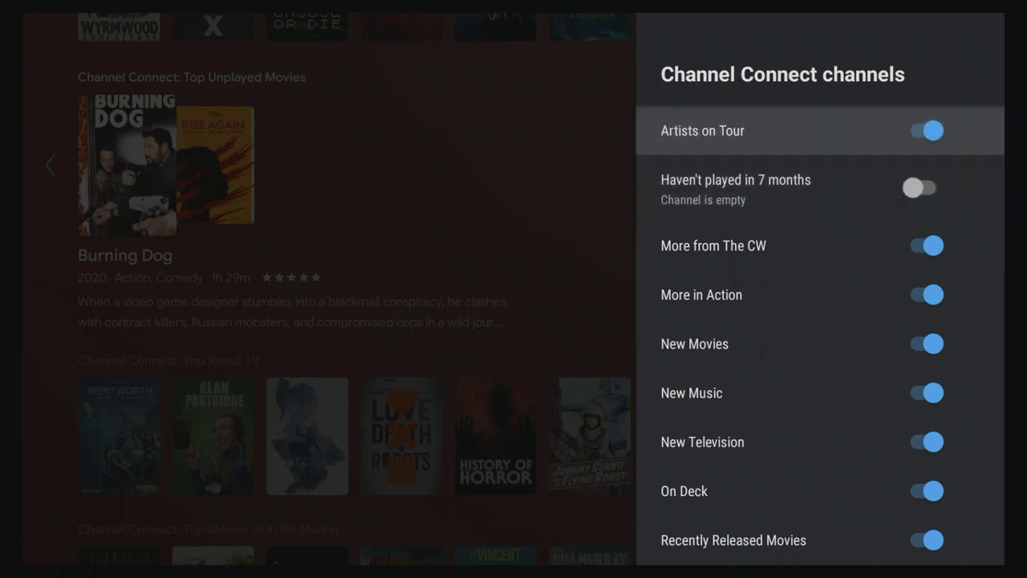
key("Escape")
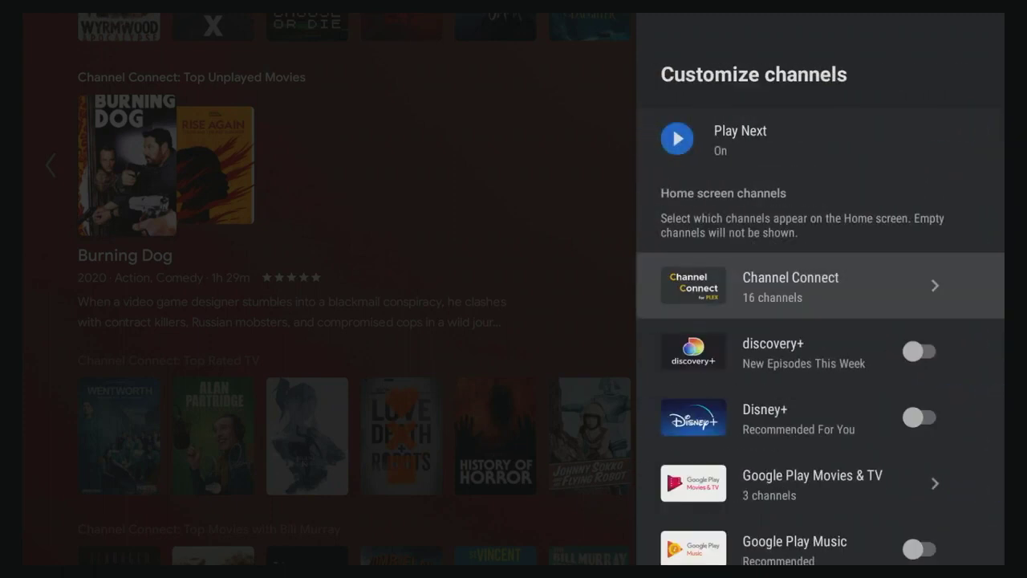
key("Escape")
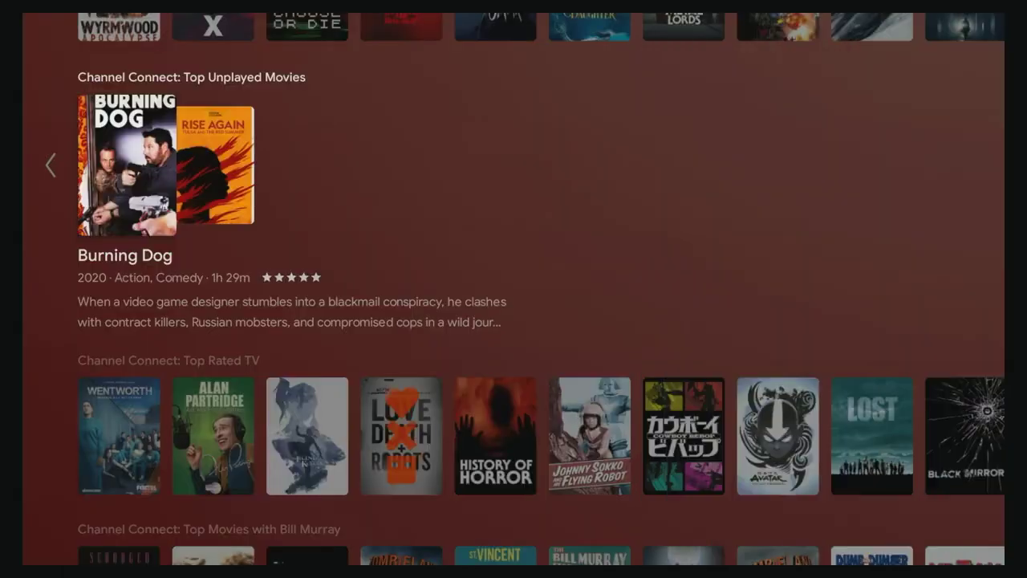
Step: Return to the top of the Home screen and review the rows down to Channel Connect: New Movies
key("Up")
key("Escape")
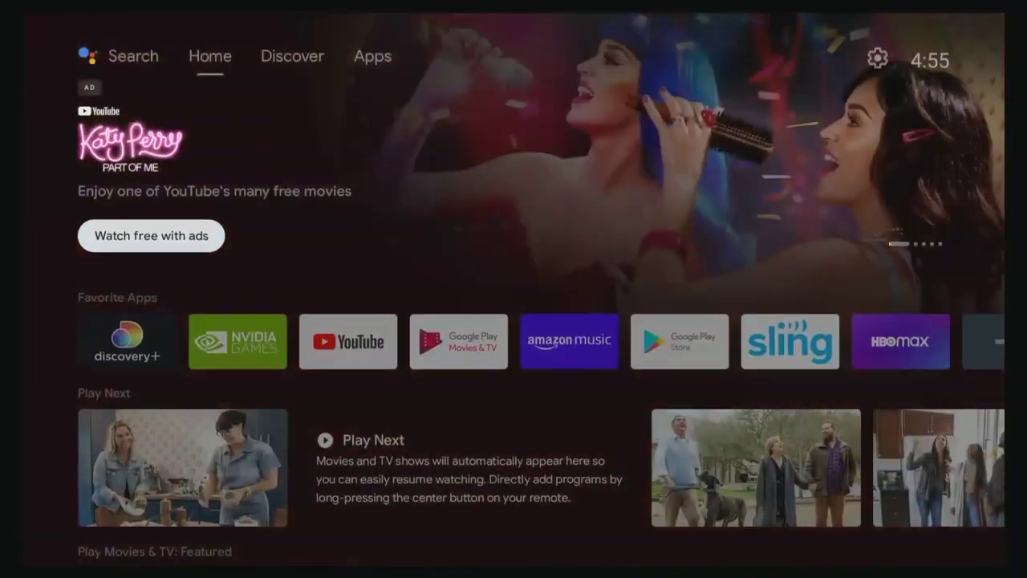
key("Down")
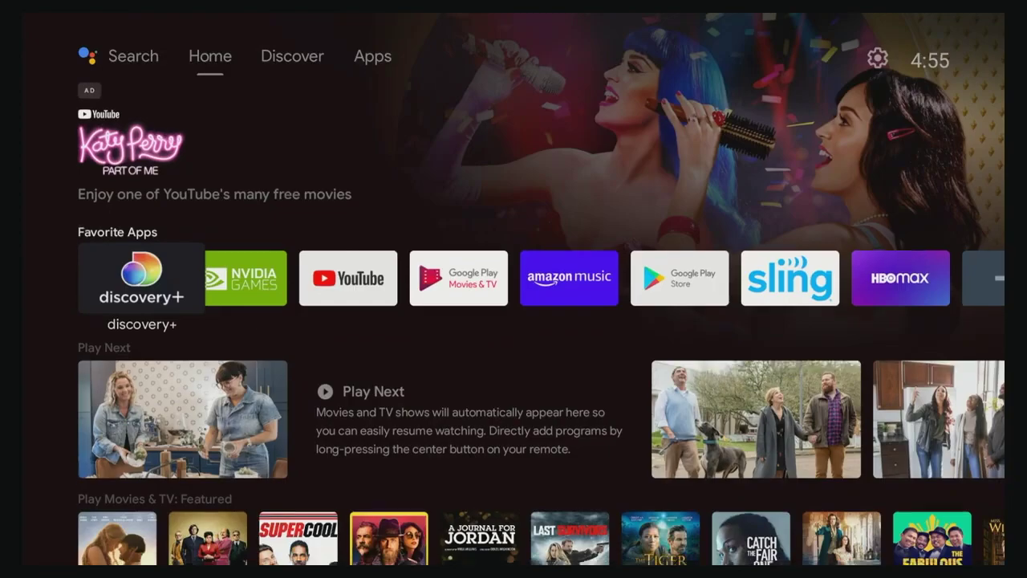
key("Down")
key("Down")
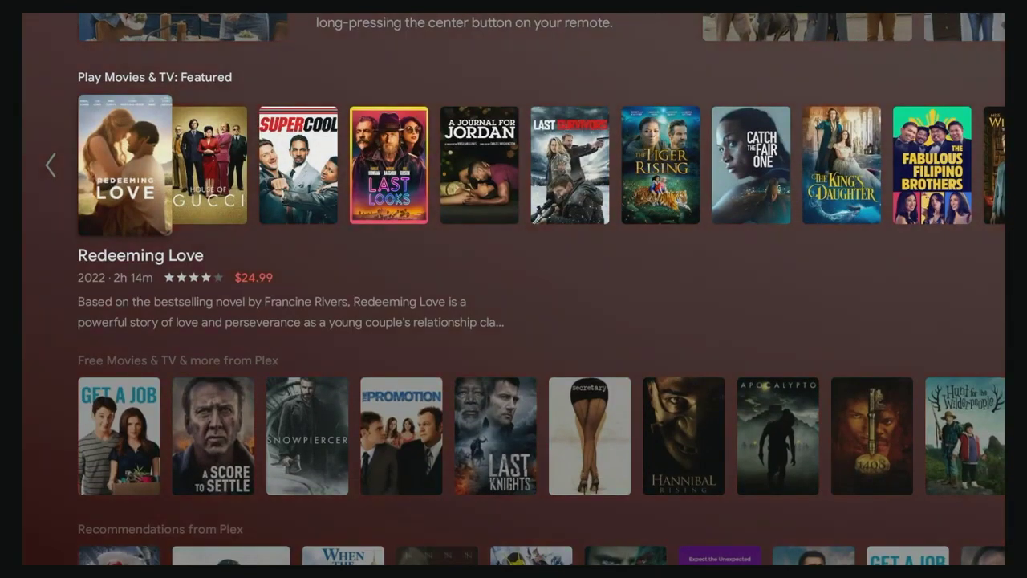
key("Down")
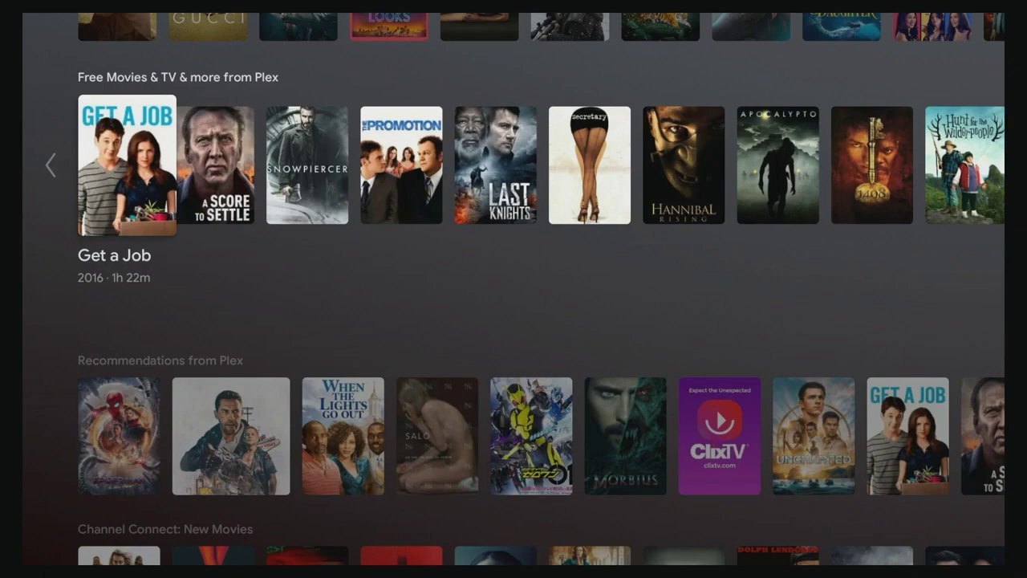
key("Down")
key("Down")
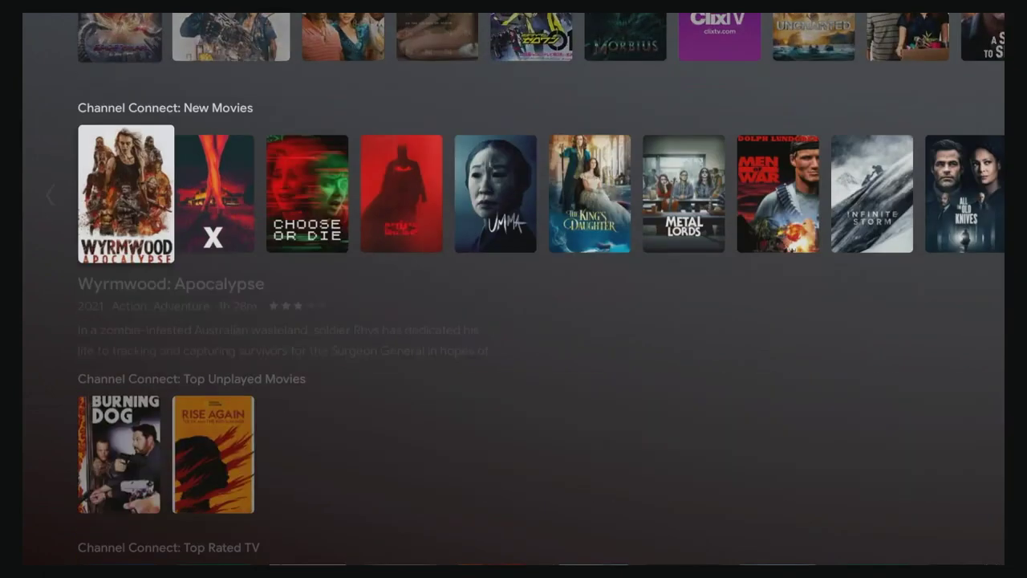
Step: Review the Channel Connect rows from Top Unplayed Movies through Top Rated TV and Rediscover to Recently Released Movies
key("Down")
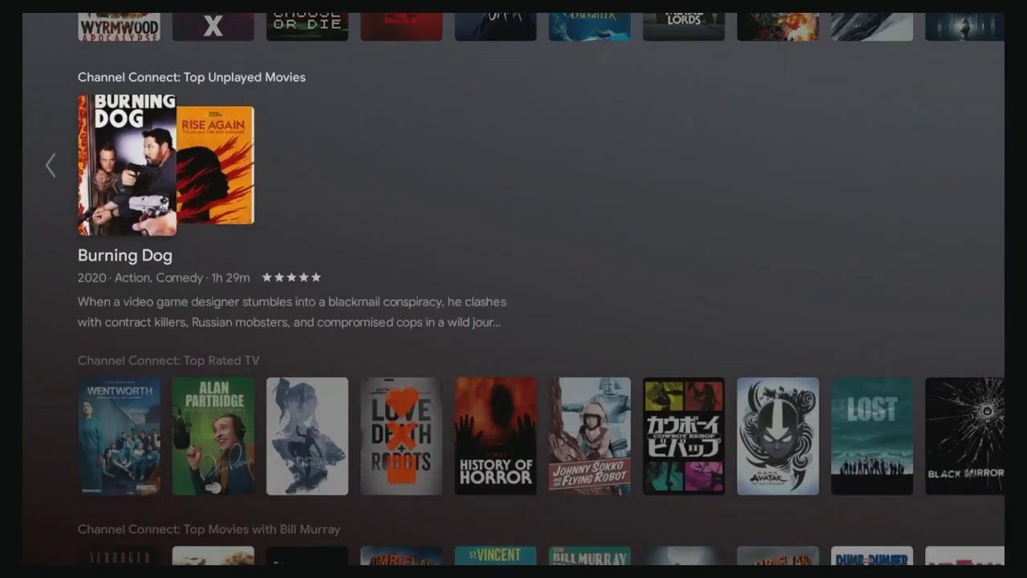
key("Down")
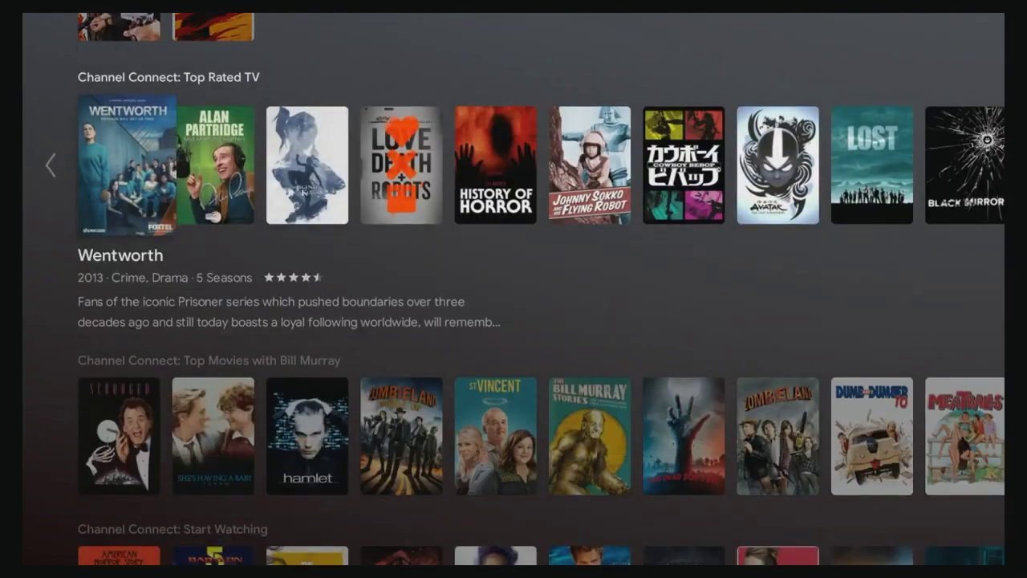
key("Down")
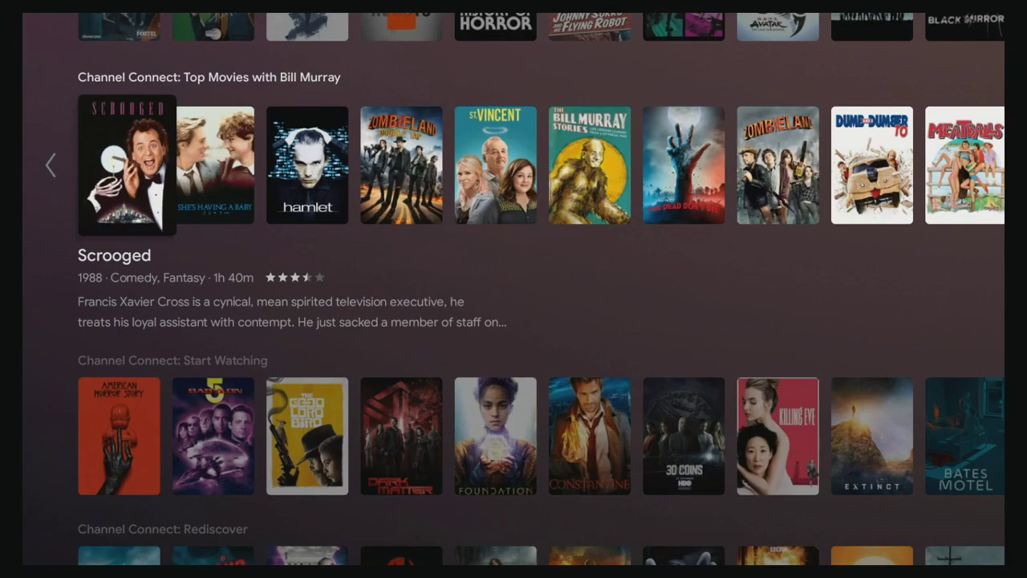
key("Down")
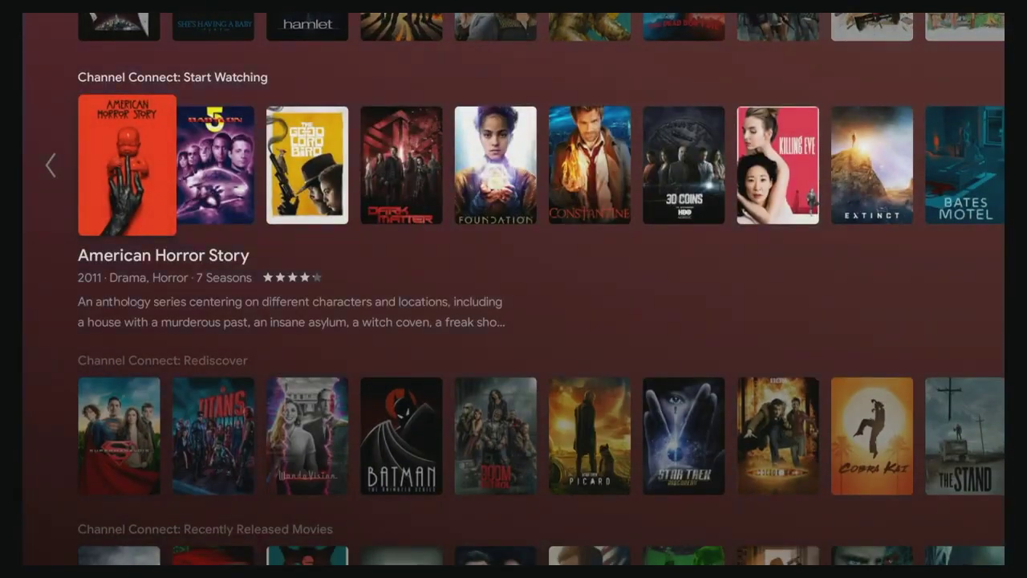
key("Down")
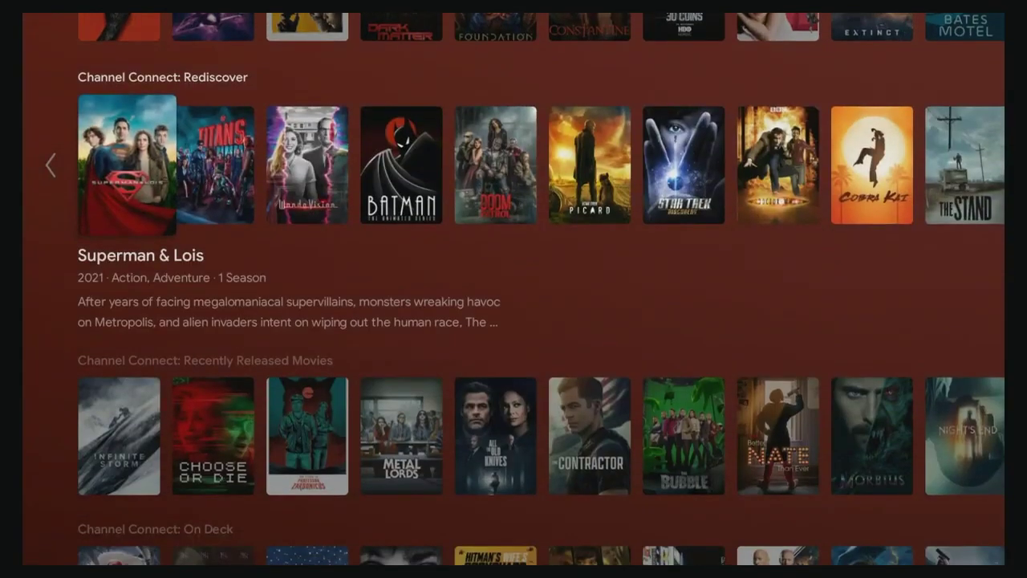
key("Down")
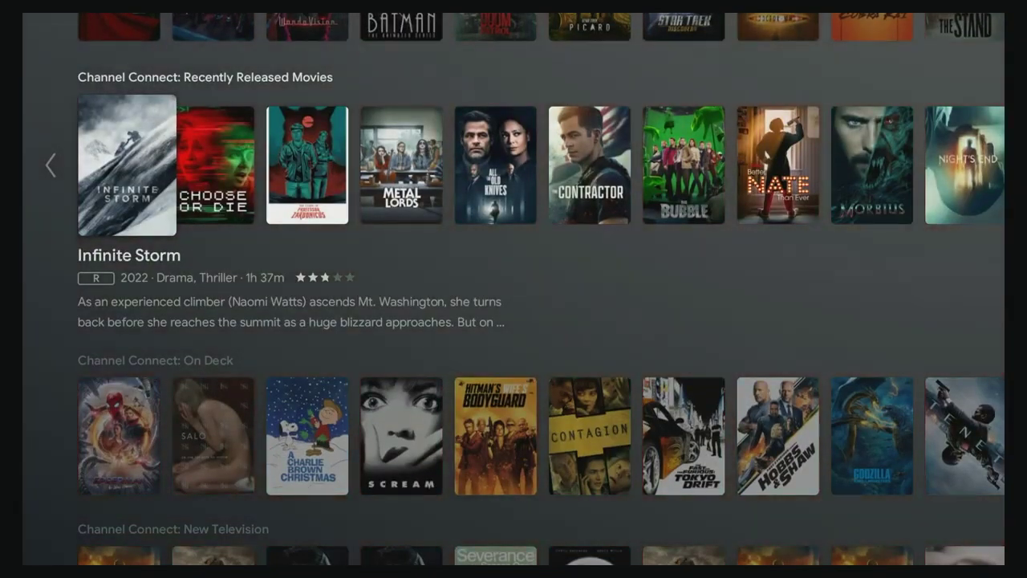
Step: Review the Channel Connect rows from On Deck through New Television and New Music to Artists on Tour
key("Down")
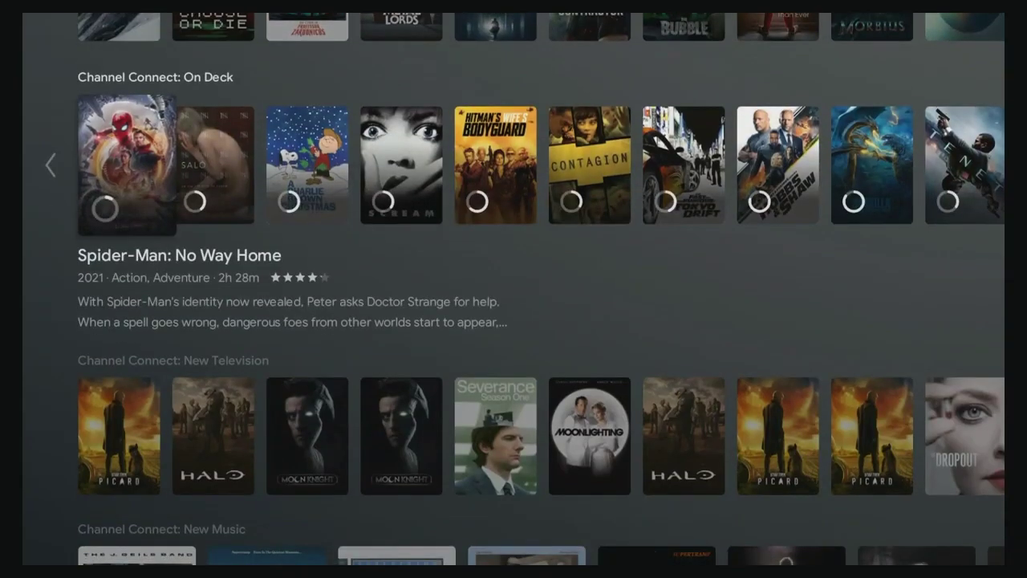
key("Down")
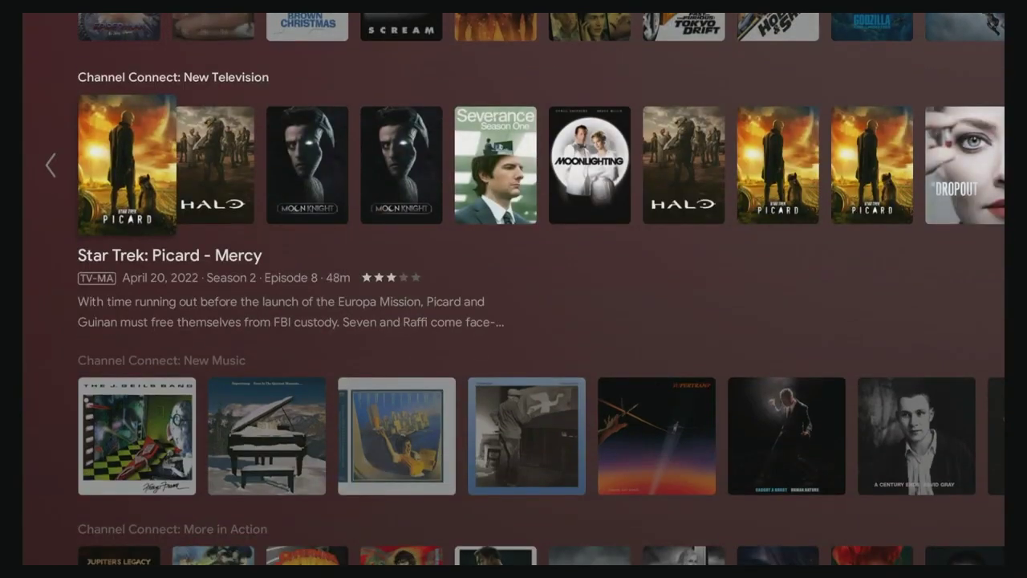
key("Down")
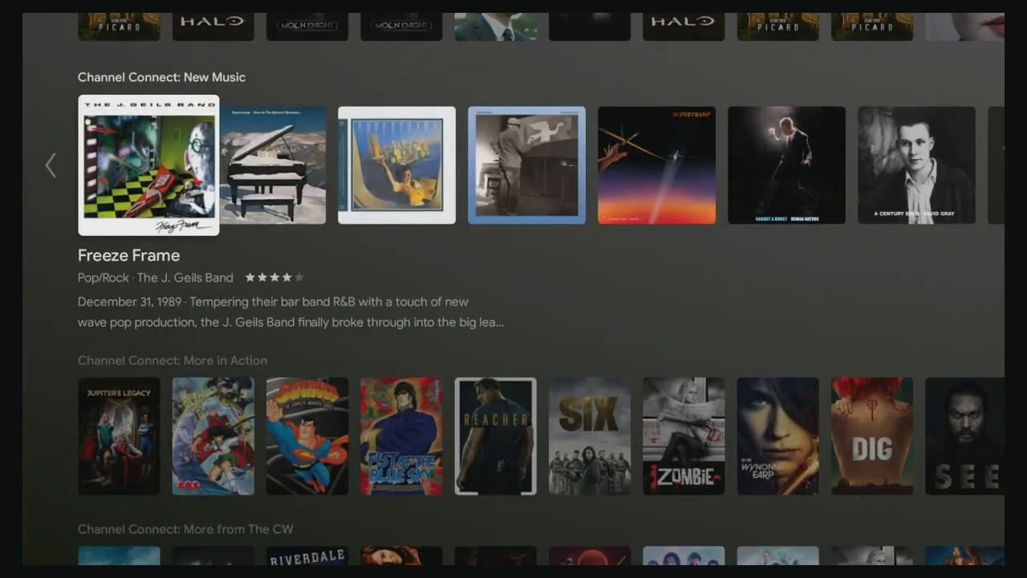
key("Down")
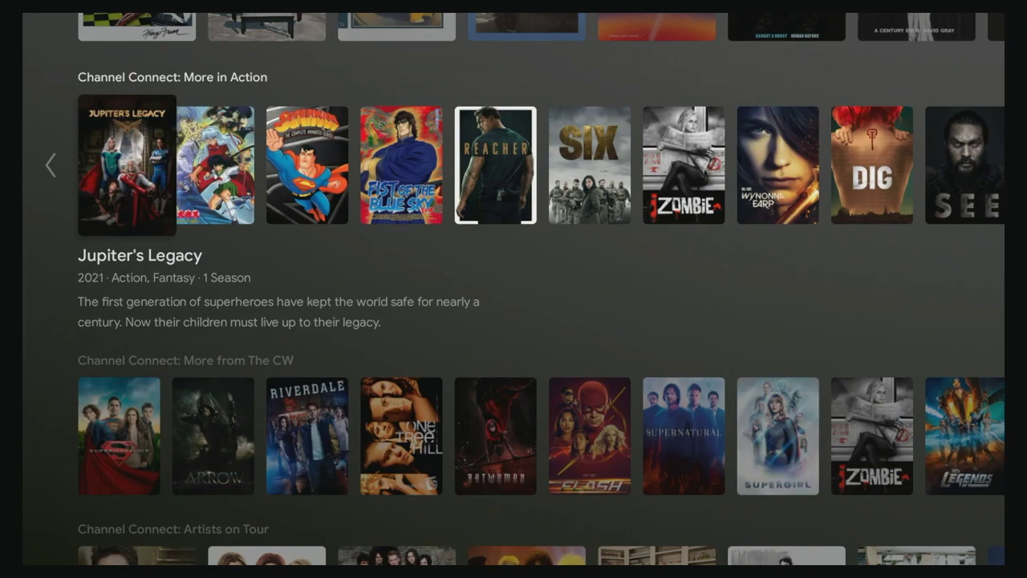
key("Down")
key("Down")
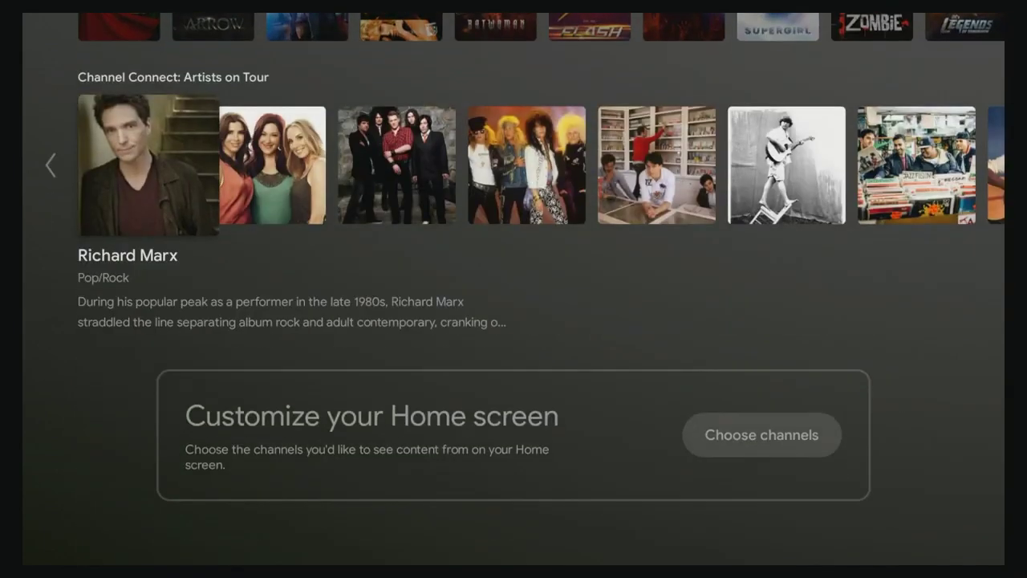
Step: Browse through the artists in the Channel Connect: Artists on Tour row
key("Right")
key("Right")
key("Right")
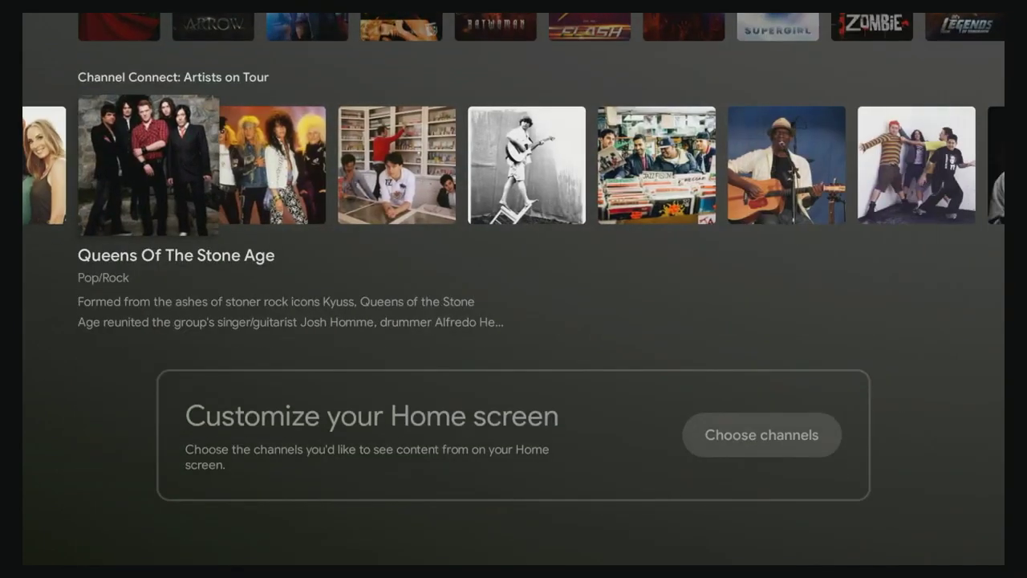
key("Right")
key("Right")
key("Right")
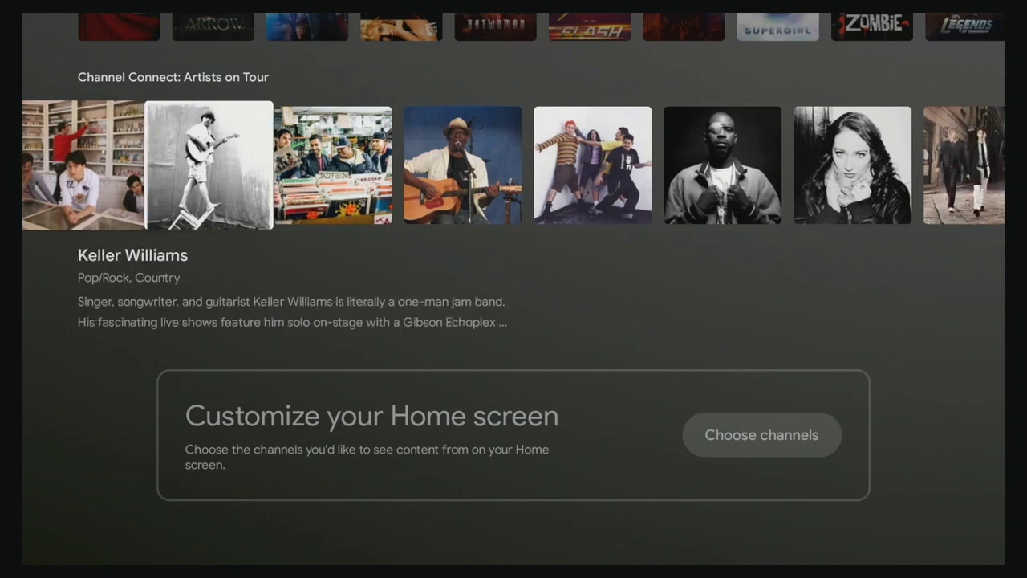
key("Right")
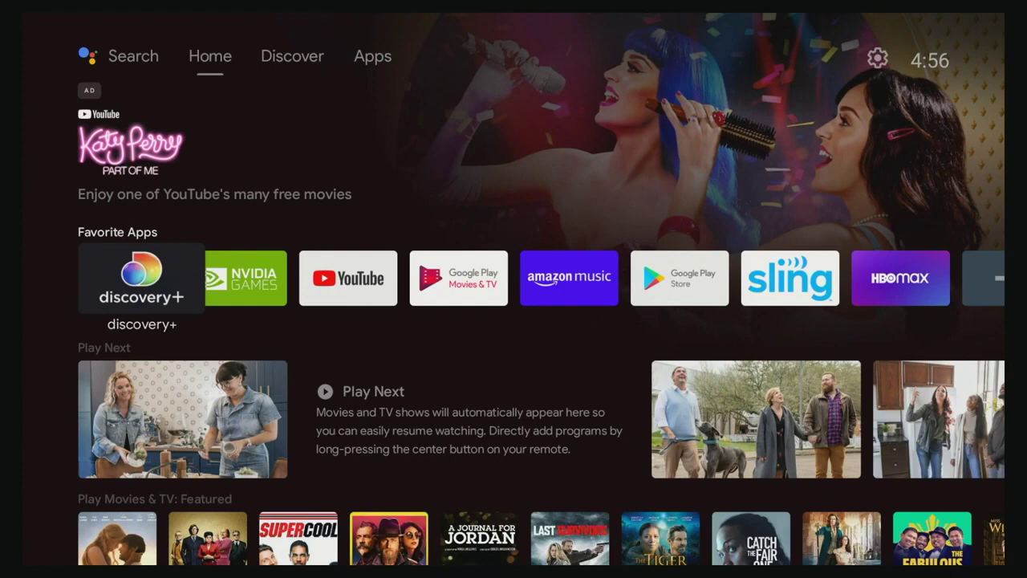
Step: Look along the Favorite Apps row and switch from the Home page to the Apps page
key("Right")
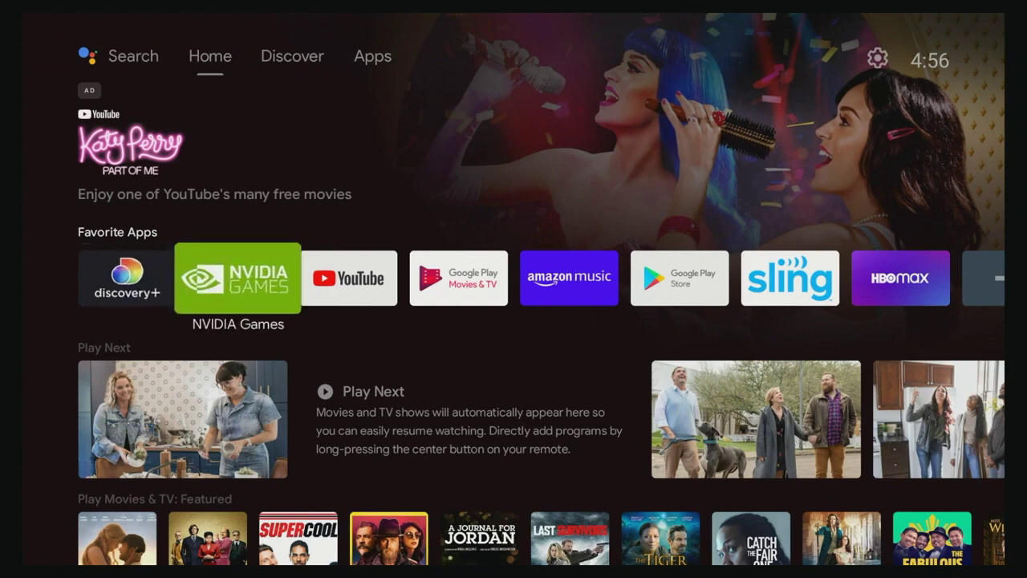
key("Right")
key("Right")
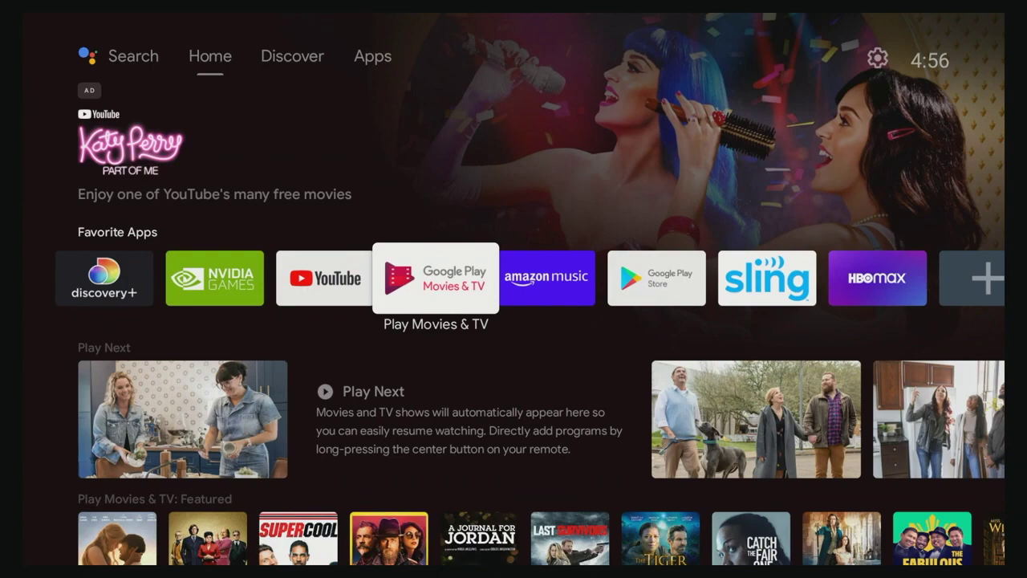
key("Up")
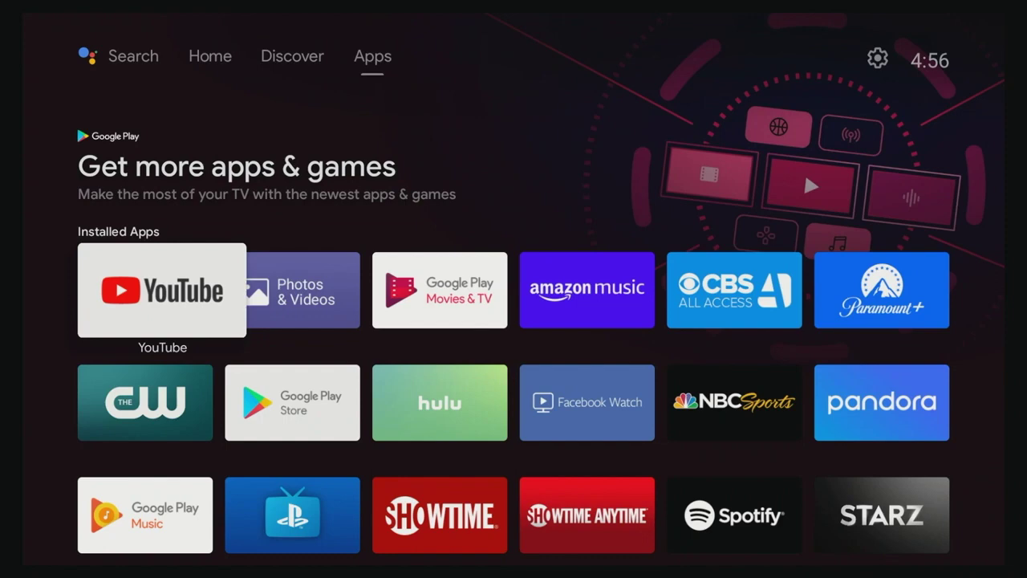
Step: Launch the Google Play Store from the installed apps
key("Down")
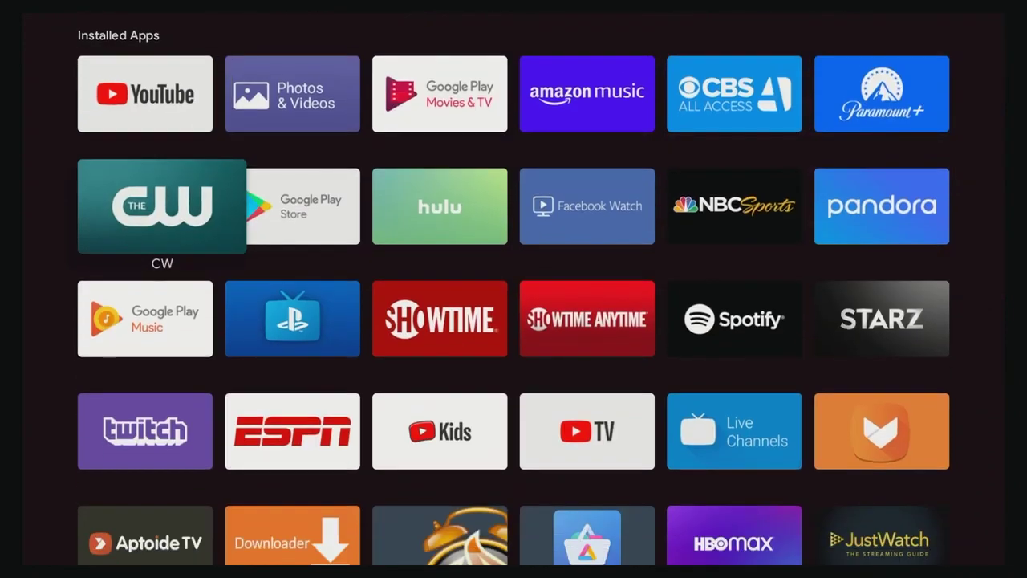
key("Up")
key("Return")
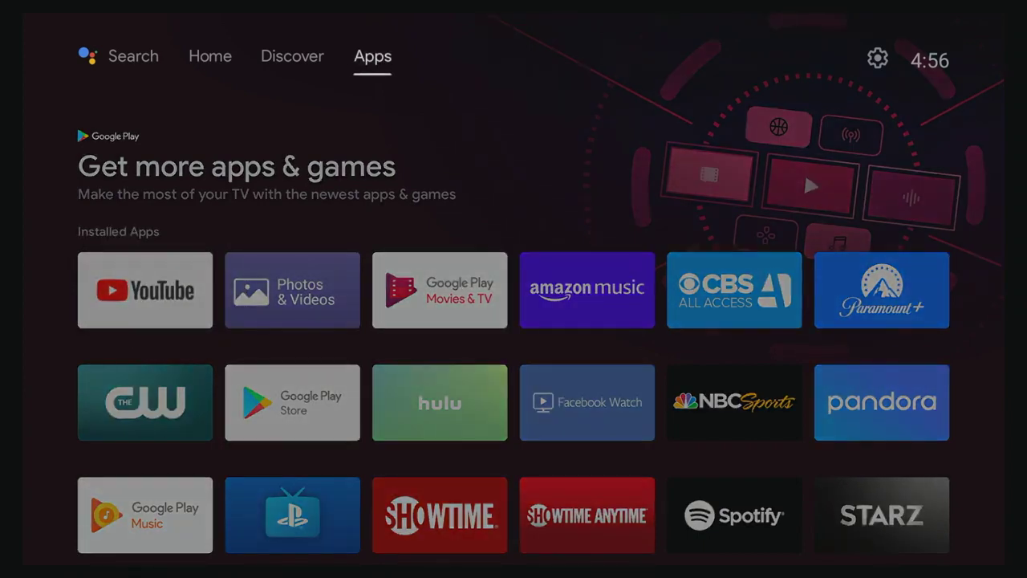
key("Down")
key("Up")
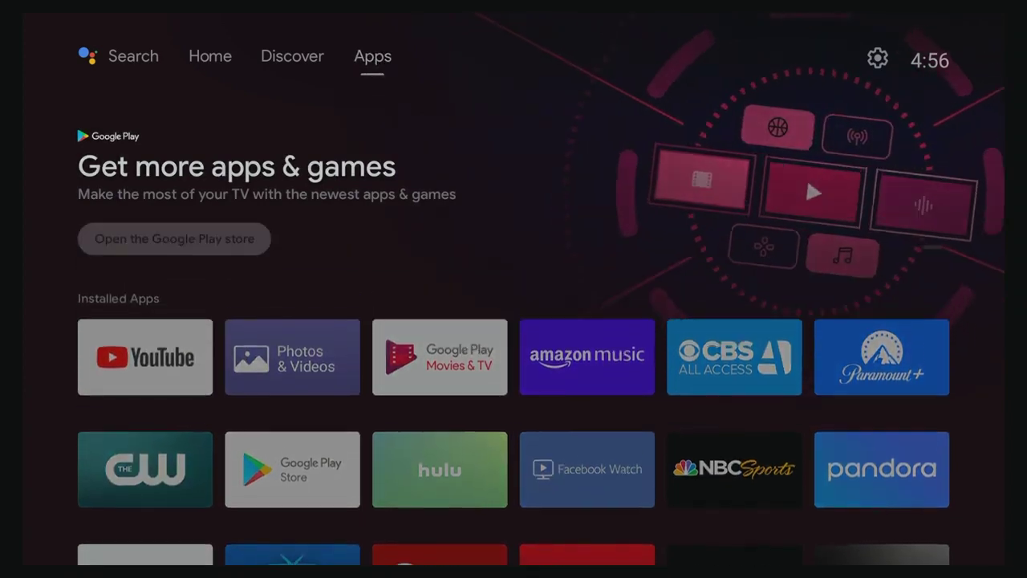
key("Down")
key("Down")
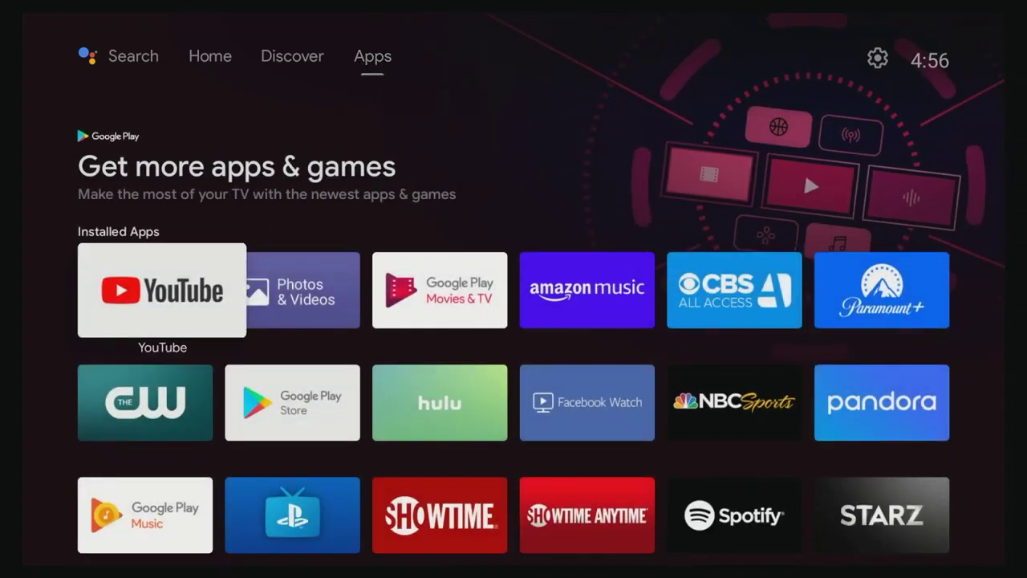
key("Down")
key("Right")
key("Return")
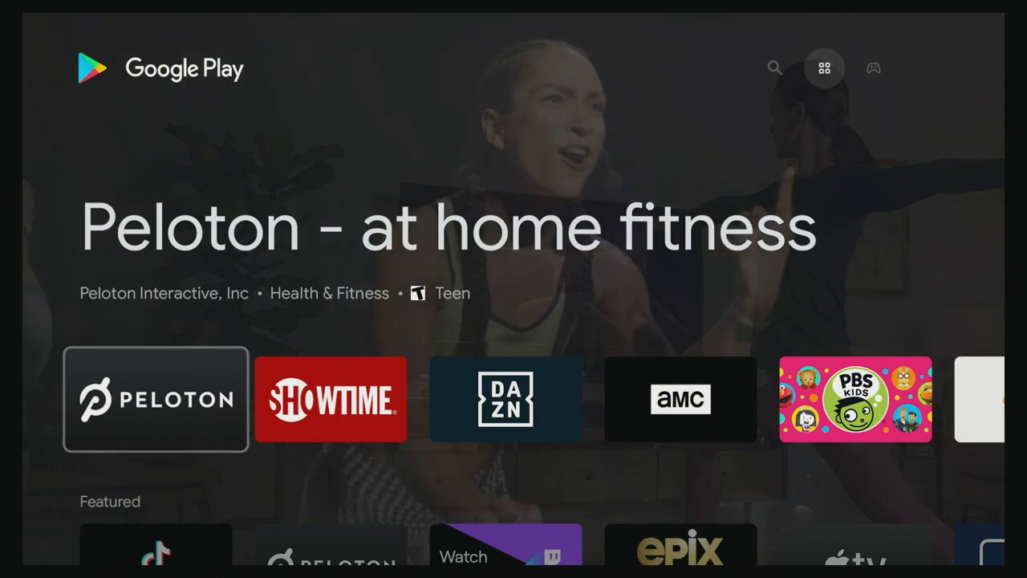
Step: Open the app search in Google Play and activate its text field for entry
key("Up")
key("Left")
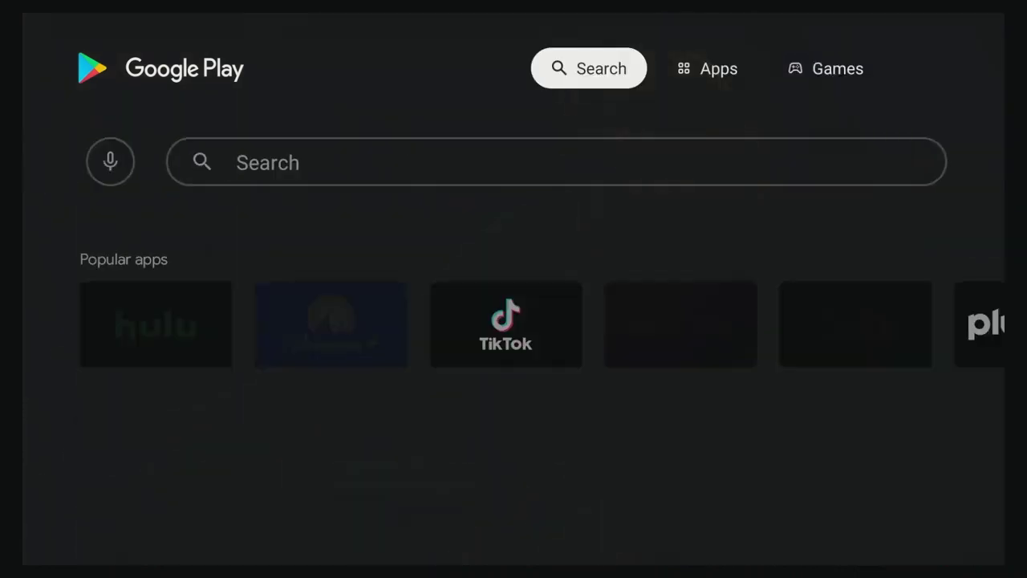
key("Down")
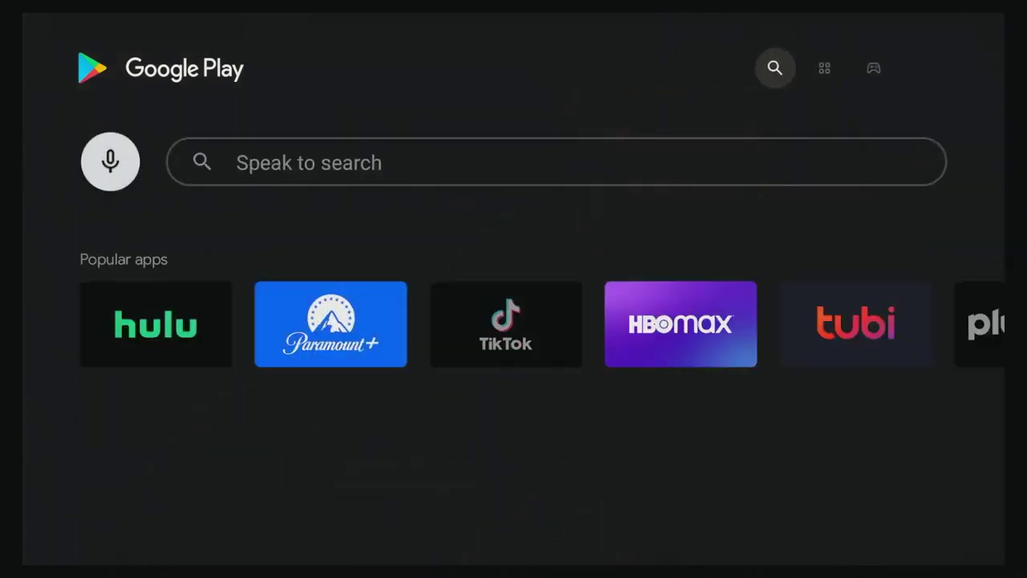
key("Right")
key("Return")
Step: Enter "pl" as the search text to find the Plex app
key("Right")
key("Right")
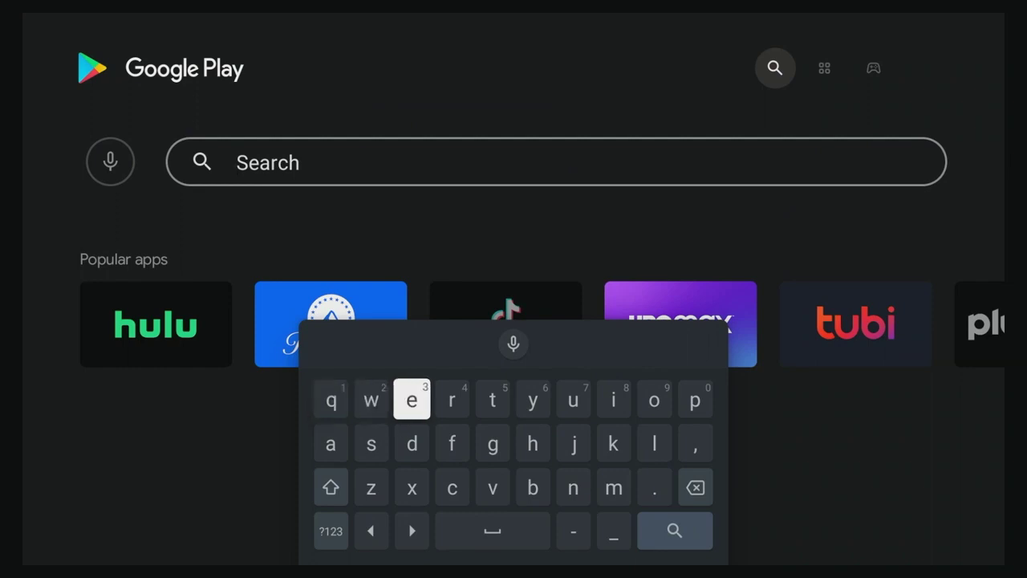
key("Right")
key("Right")
key("Right")
key("Right")
key("Right")
key("Right")
key("Right")
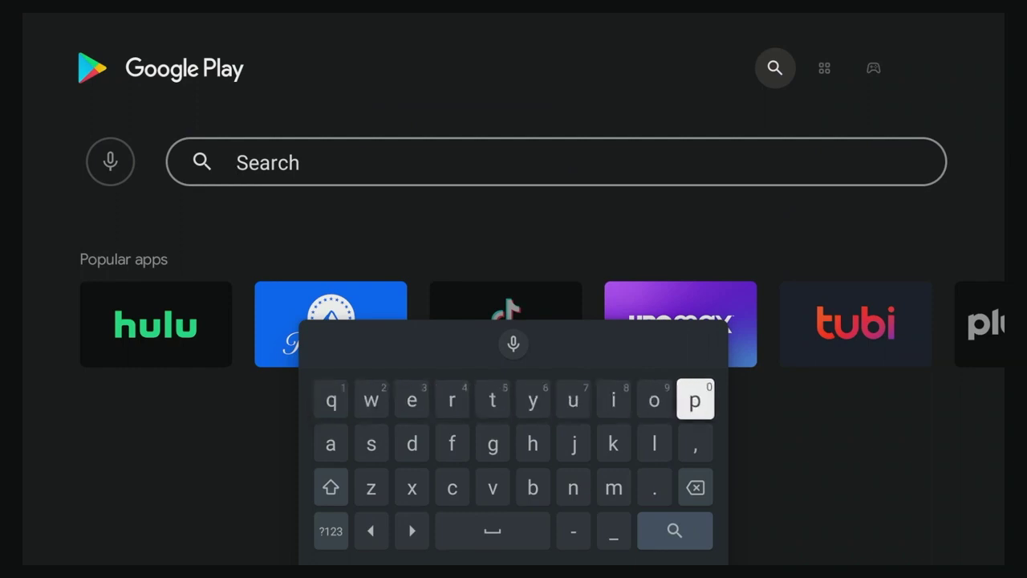
key("Return")
key("Down")
key("Left")
key("Return")
key("Left")
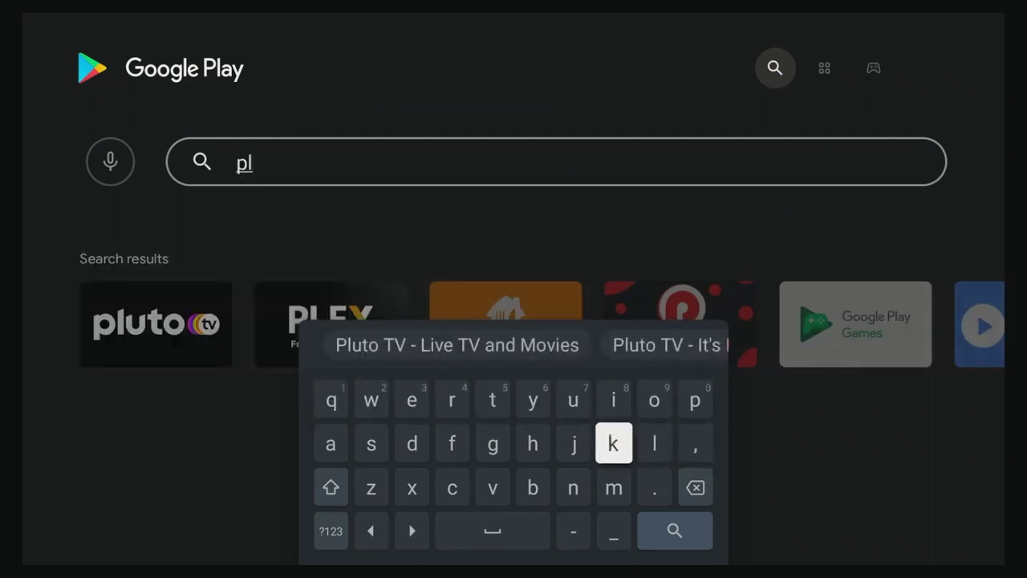
Step: Select Plex in the search results and open the app
key("Escape")
key("Right")
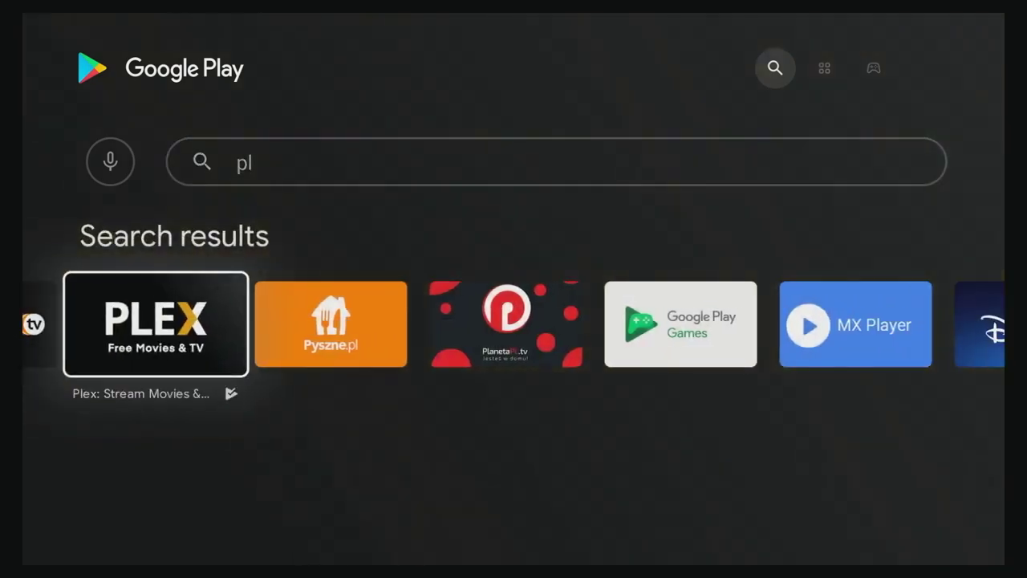
key("Return")
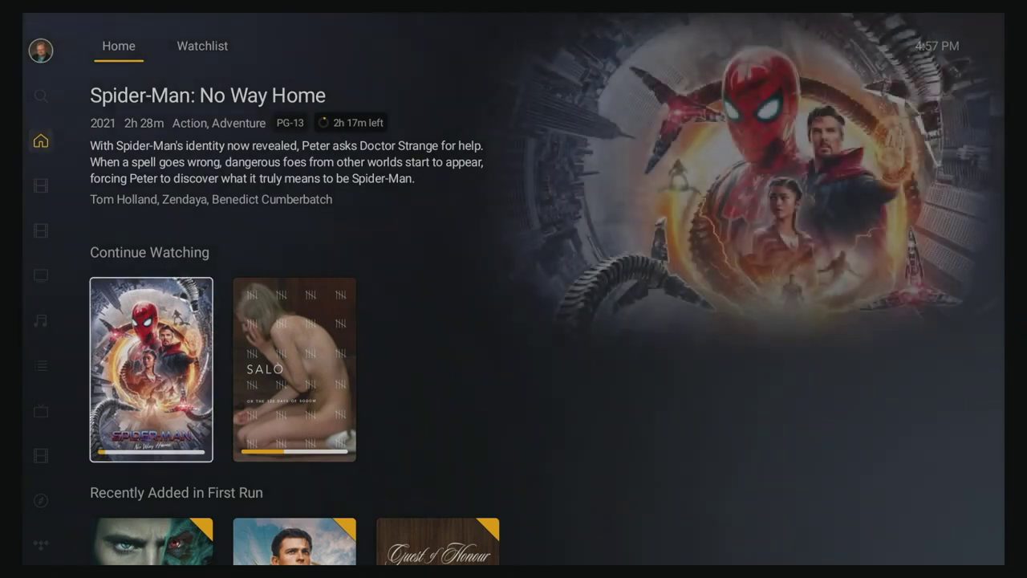
Step: Skim Plex's home rows, and open the Discover section at its Trending Trailers row
key("Down")
key("Down")
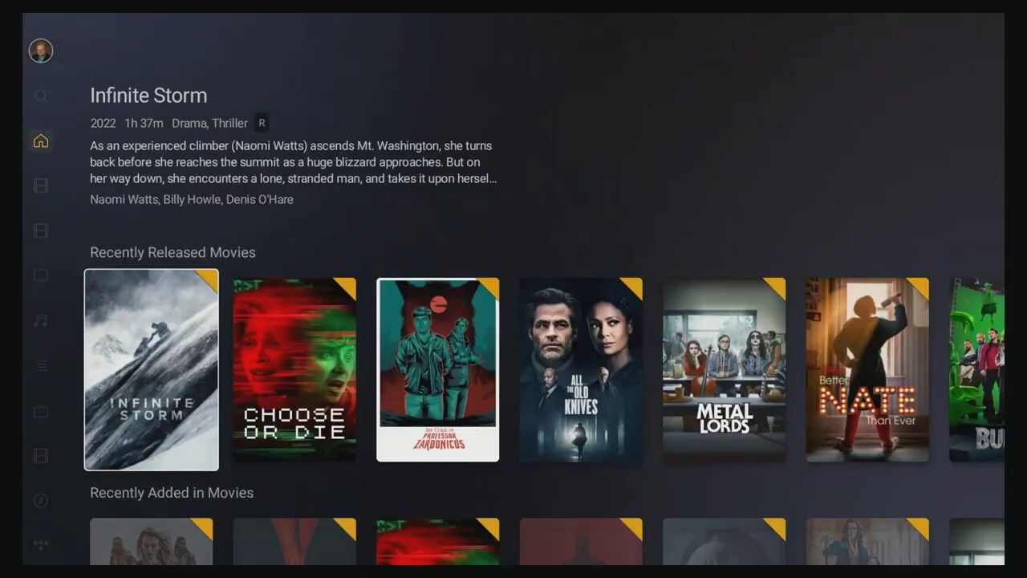
key("Left")
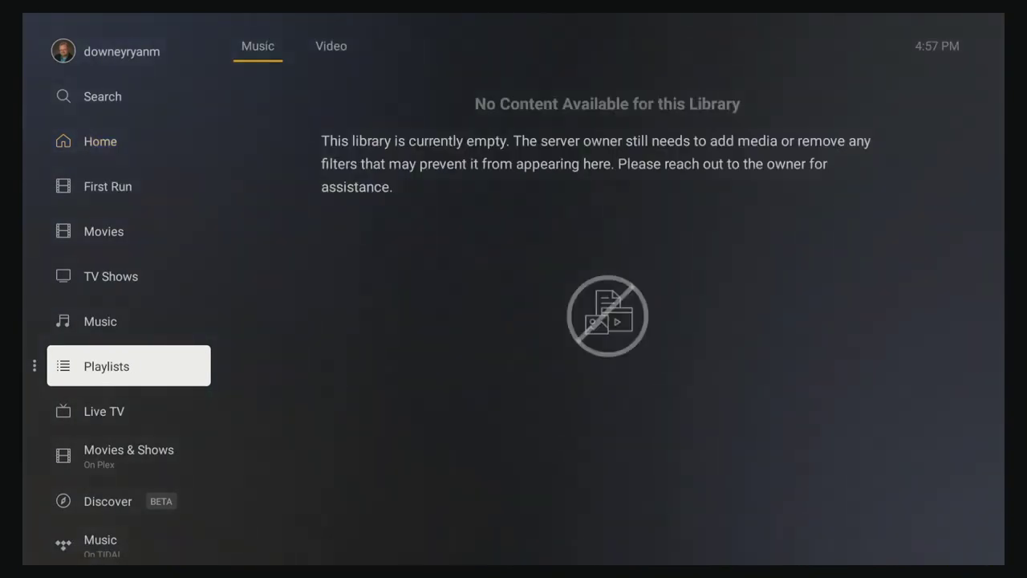
key("Down")
key("Down")
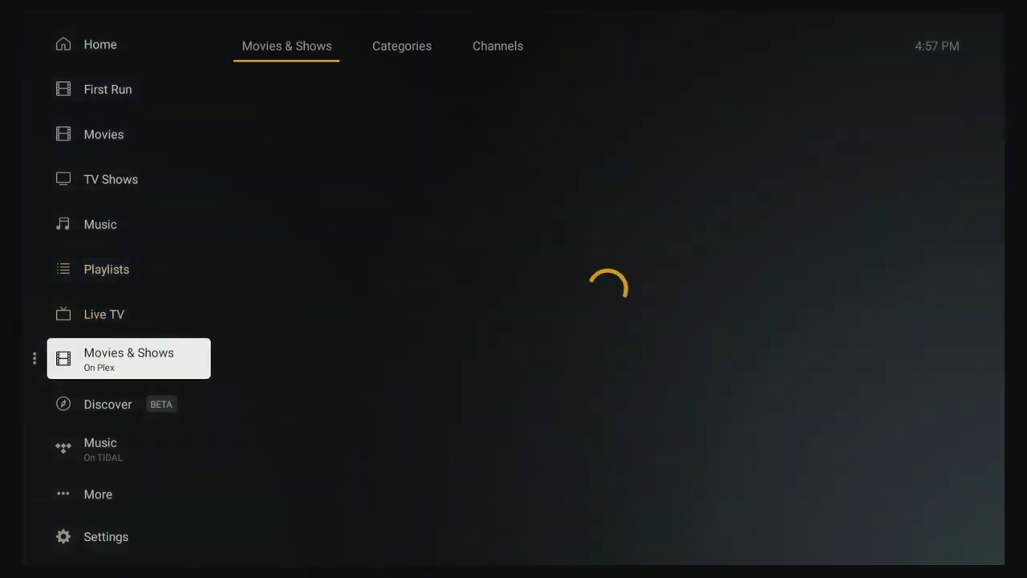
key("Down")
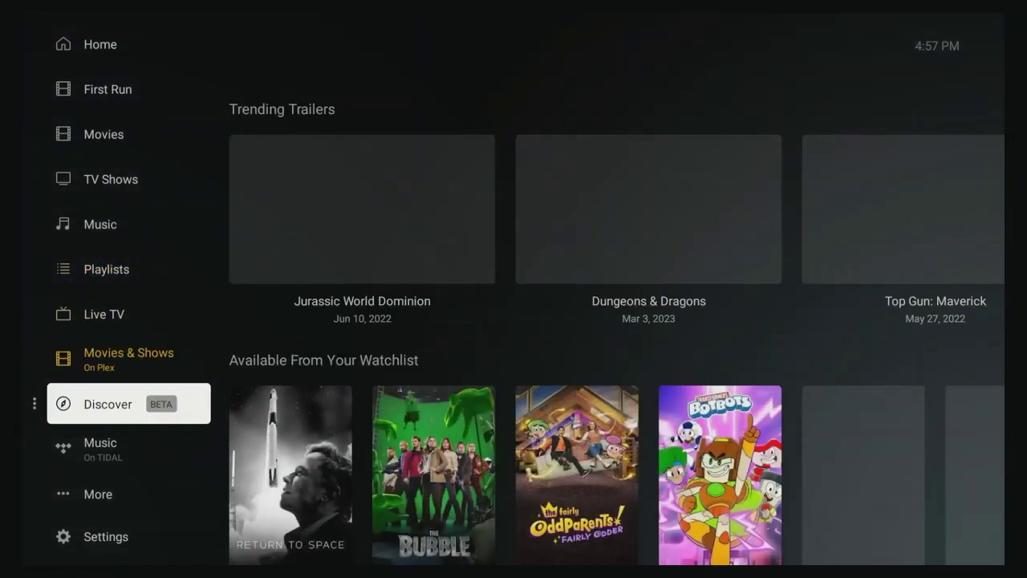
key("Right")
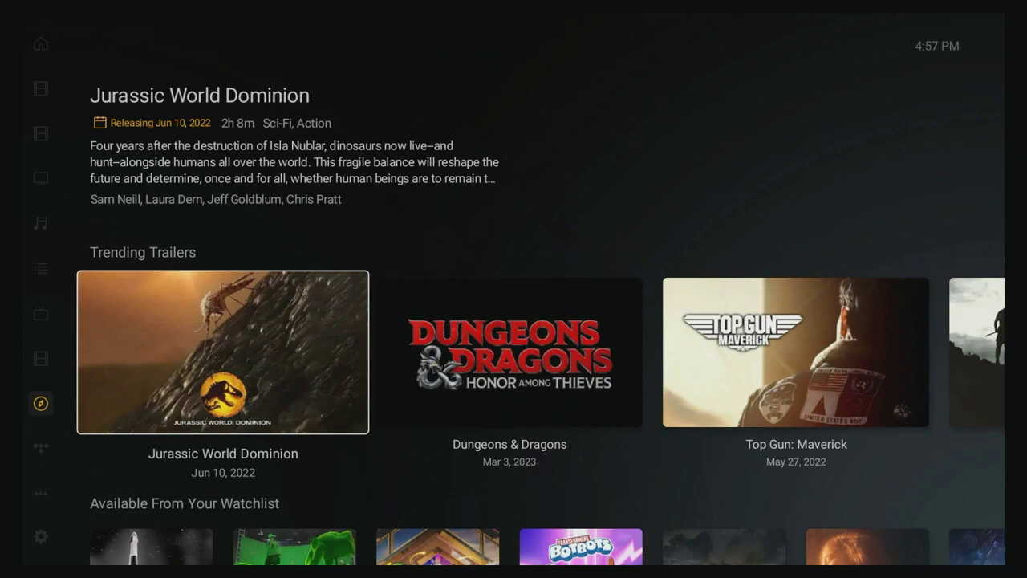
Step: Examine the rows of Plex's Discover page, from Available From Your Watchlist down past New for the Family
key("Down")
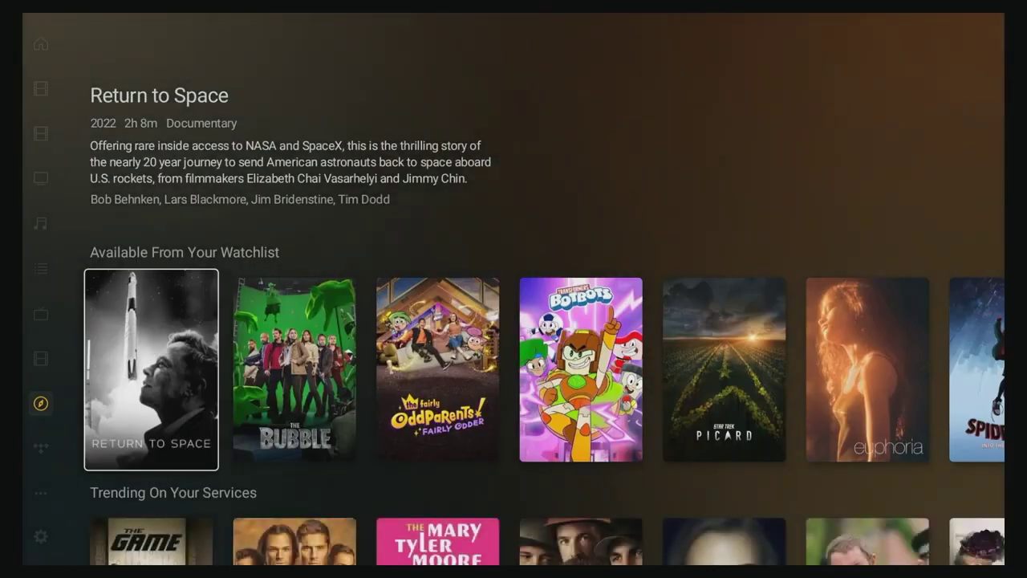
key("Down")
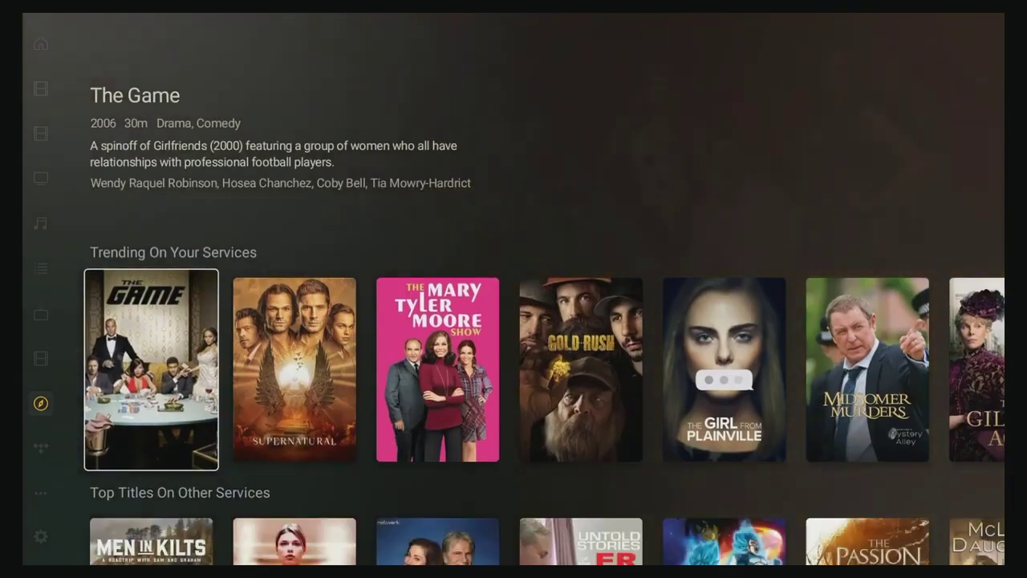
key("Down")
key("Down")
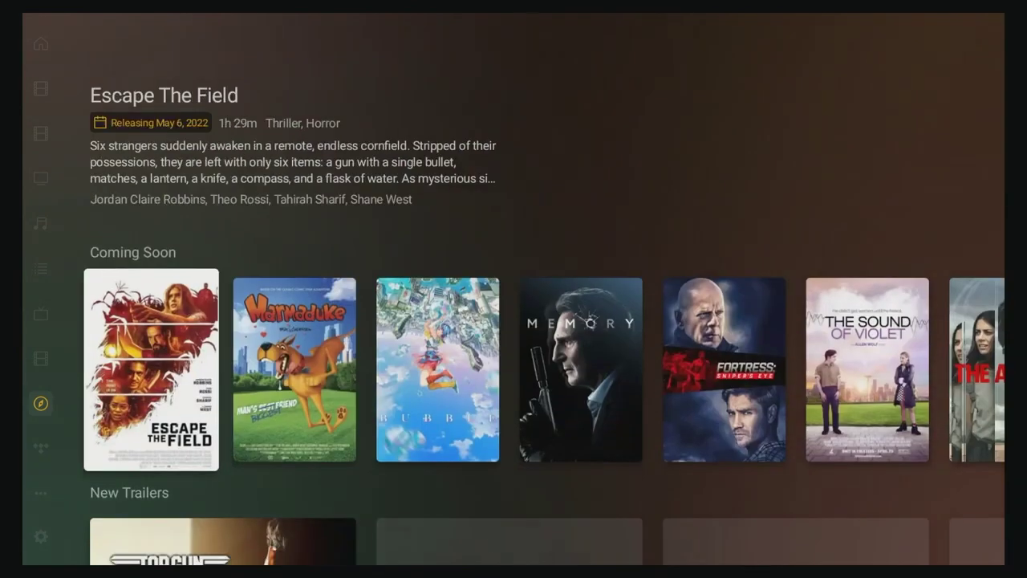
key("Down")
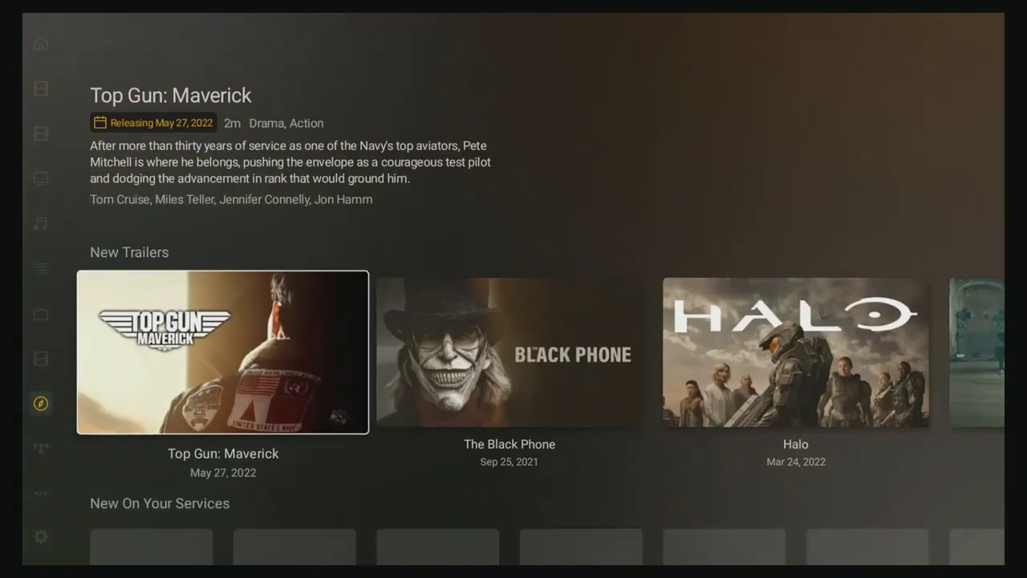
key("Down")
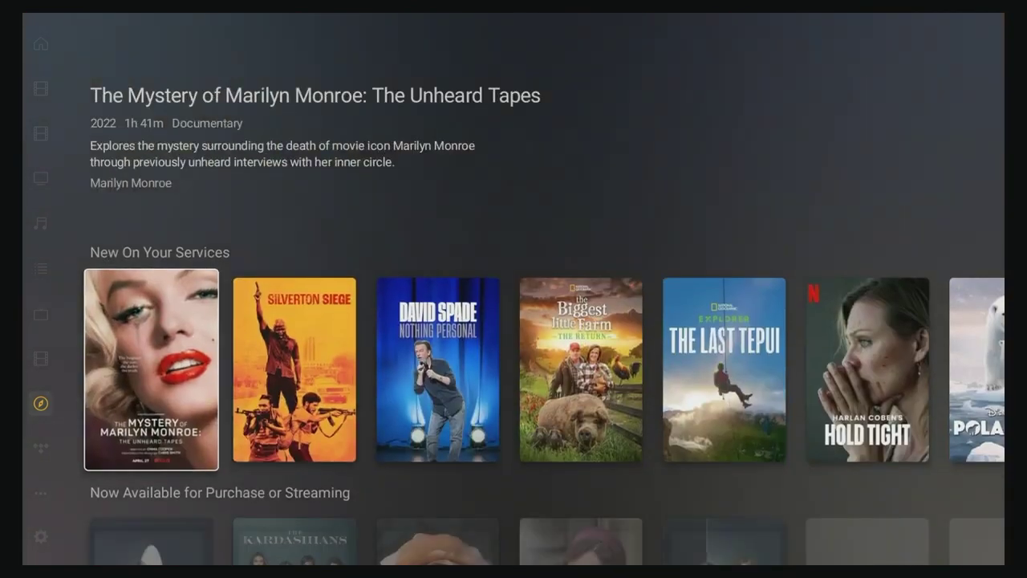
key("Down")
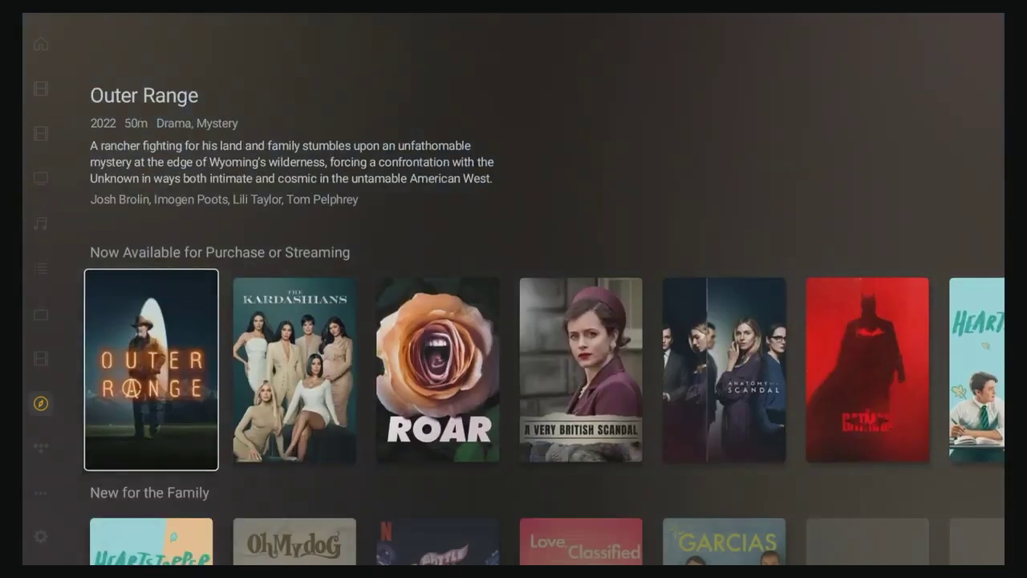
key("Down")
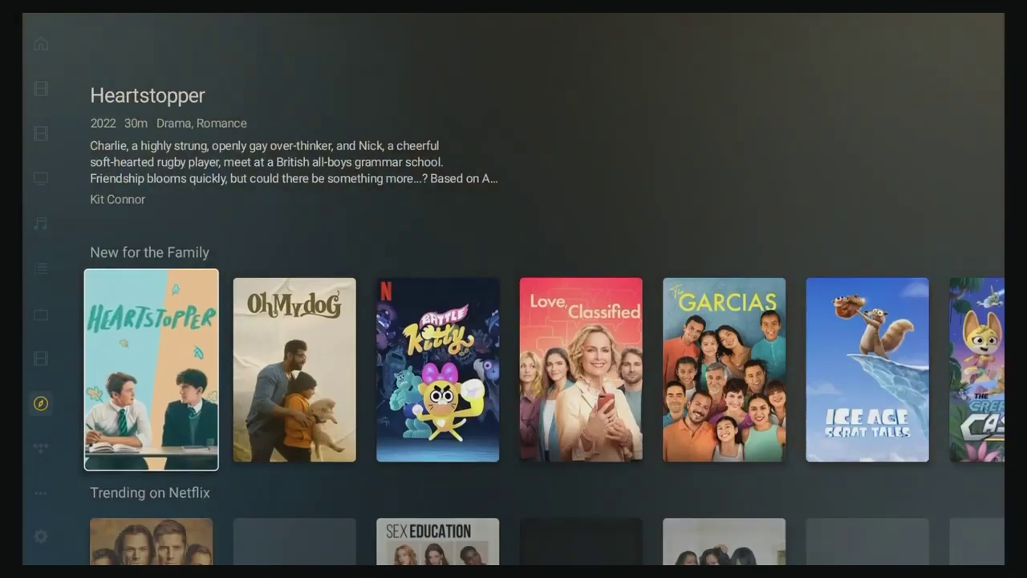
key("Down")
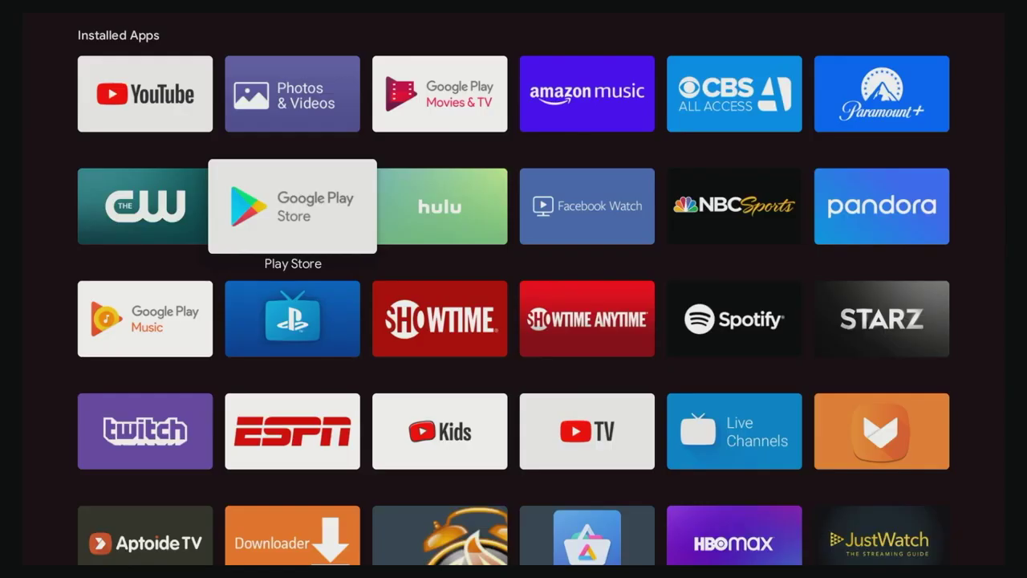
Step: Launch the Google Play Store from the installed apps on the Android TV launcher
key("Up")
key("Up")
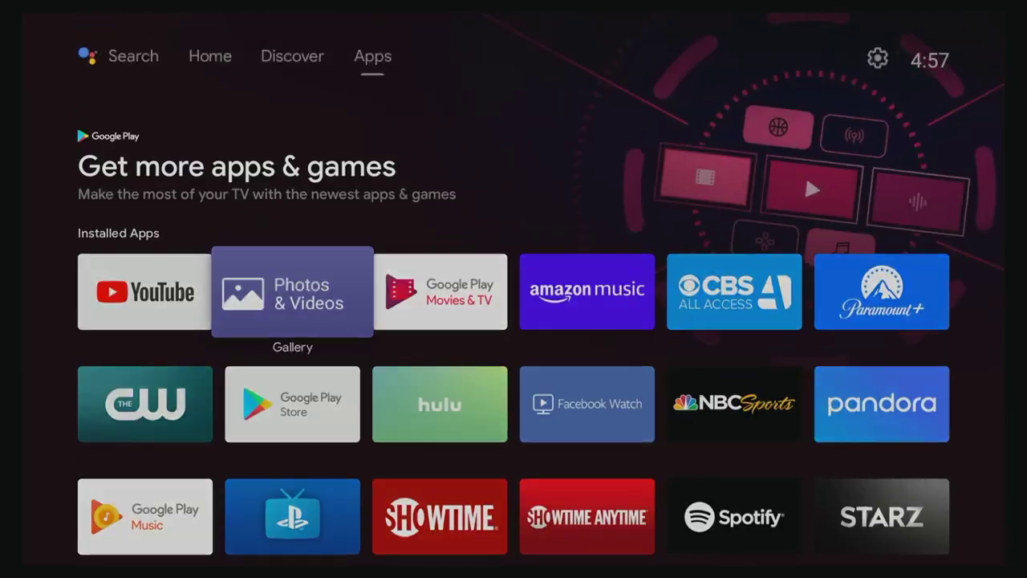
key("Down")
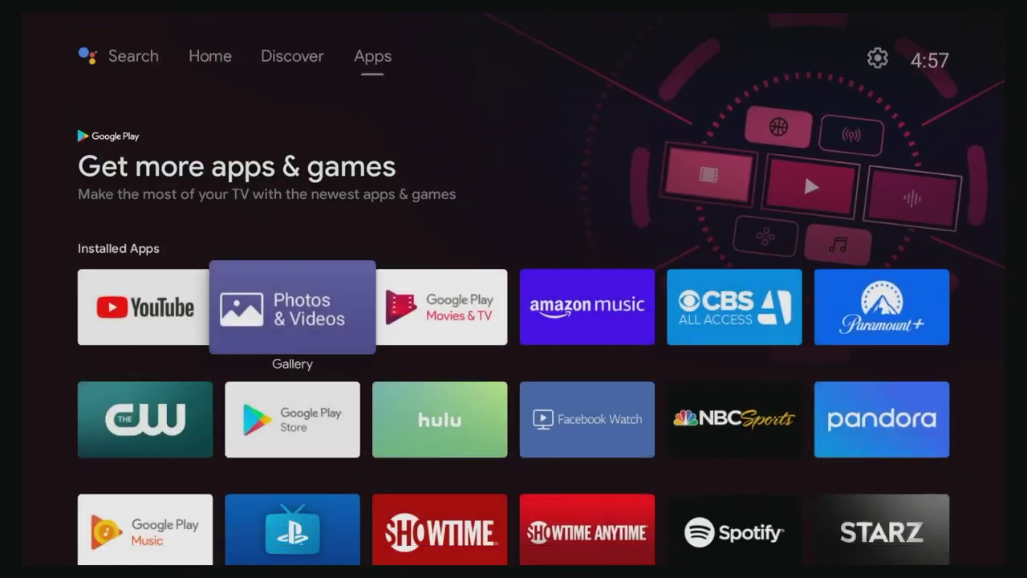
key("Down")
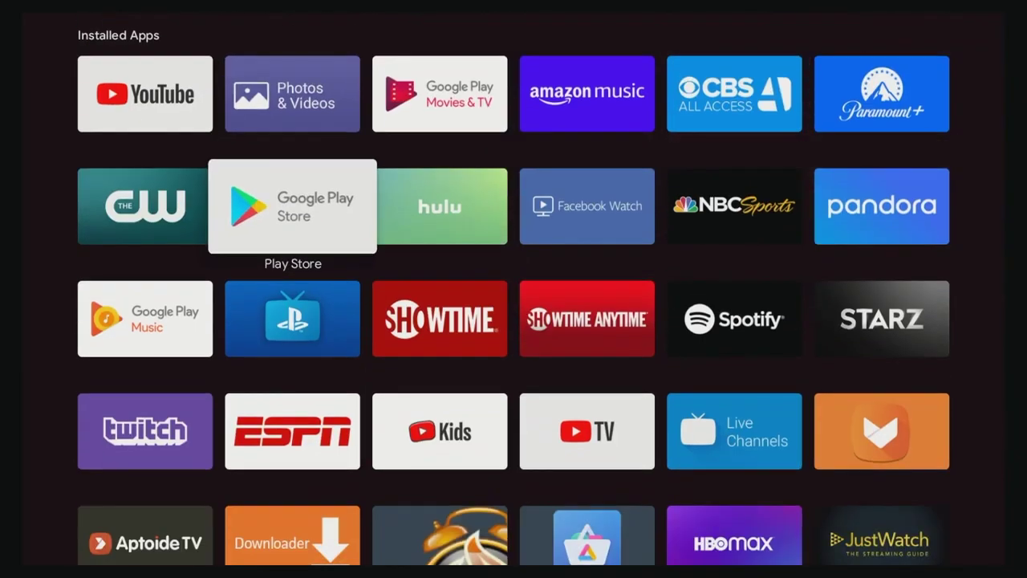
key("Return")
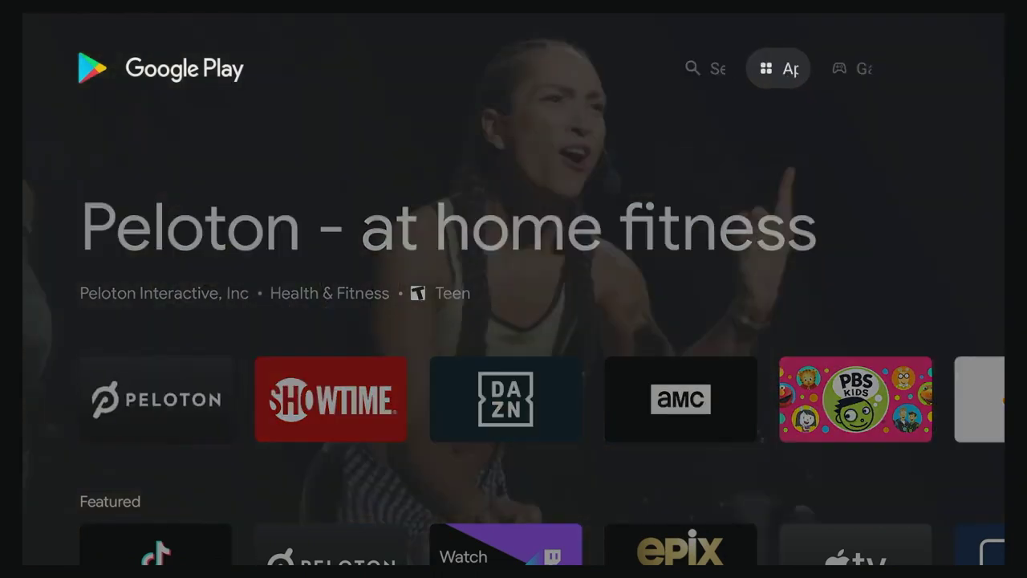
Step: Open the app search in Google Play, activate its text field and delete the stray "q"
key("Left")
key("Down")
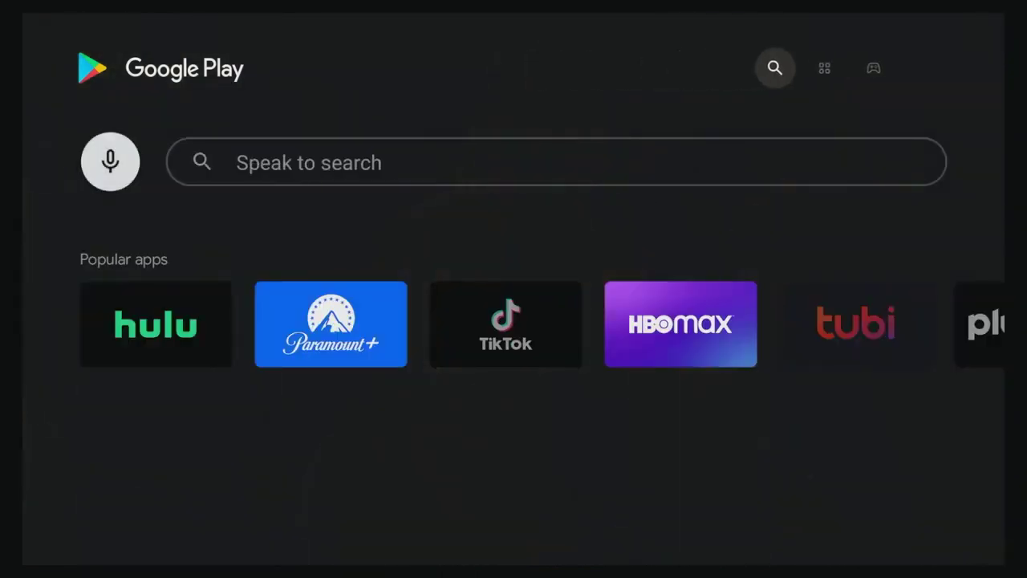
key("Right")
key("Return")
key("Left")
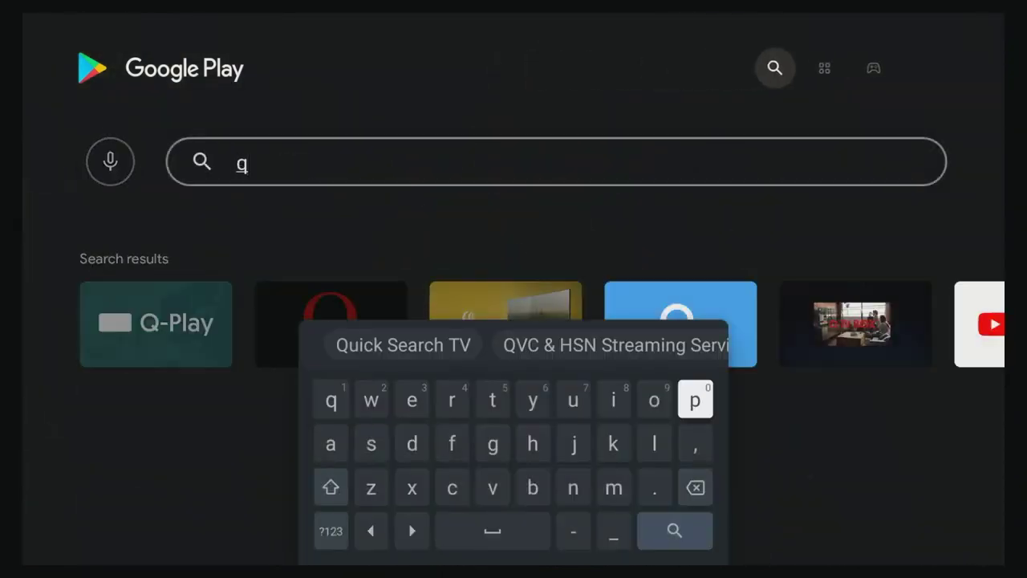
key("Down")
key("Down")
key("Return")
key("Up")
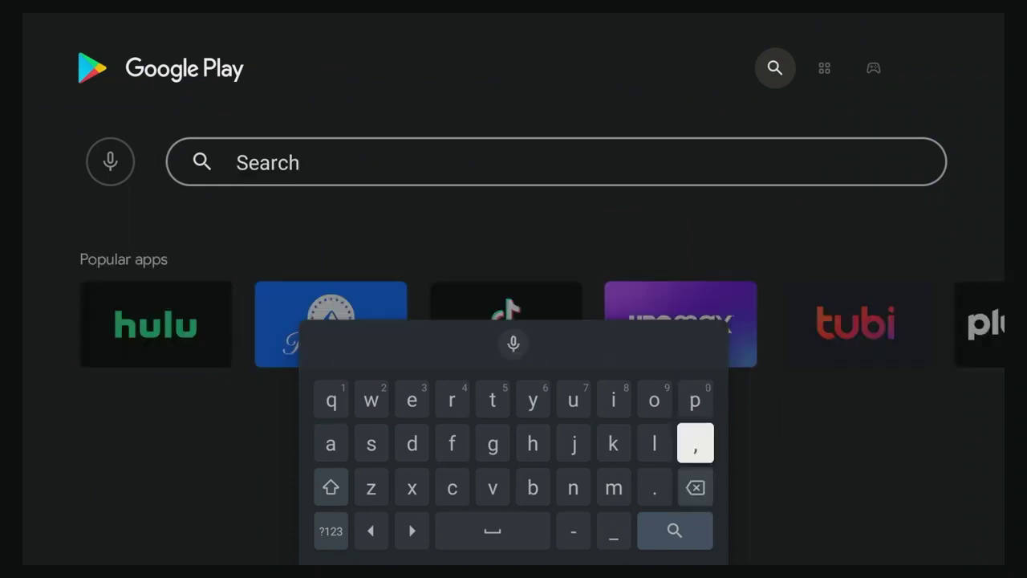
Step: Enter "plex" as the search text
key("Up")
key("Return")
key("Left")
key("Down")
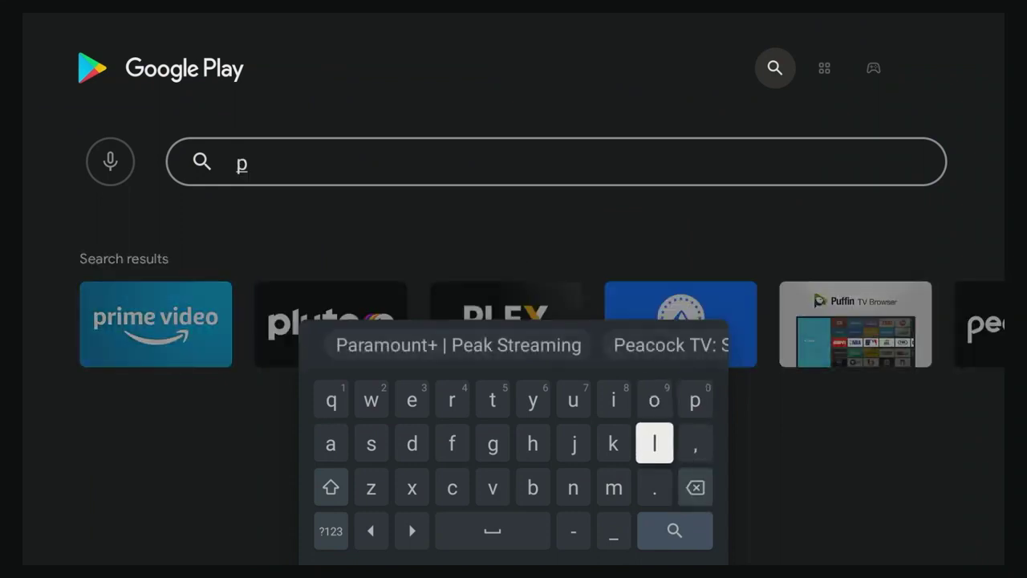
key("Return")
key("Left")
key("Left")
key("Left")
key("Up")
key("Left")
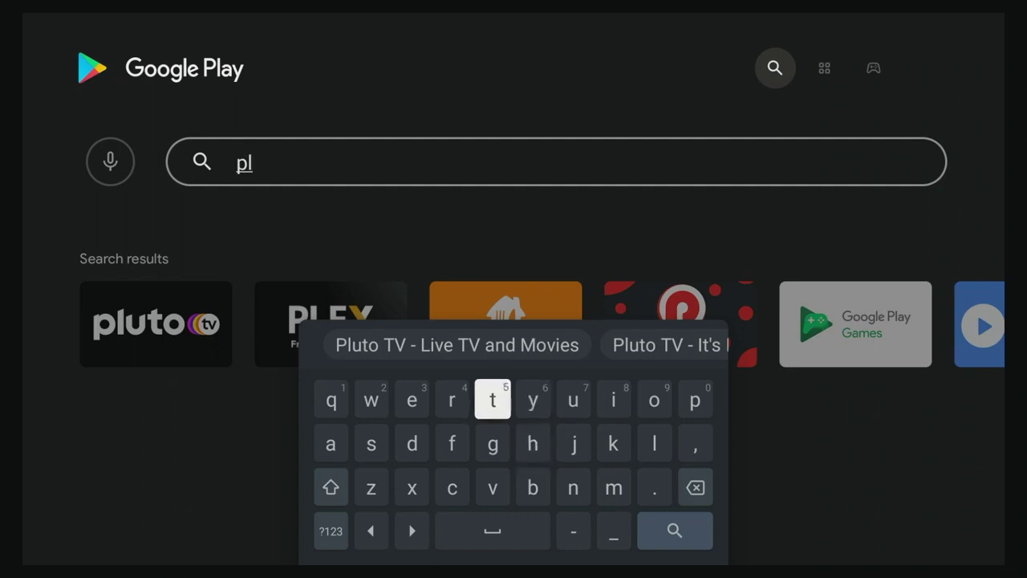
key("Left")
key("Left")
key("Return")
key("Down")
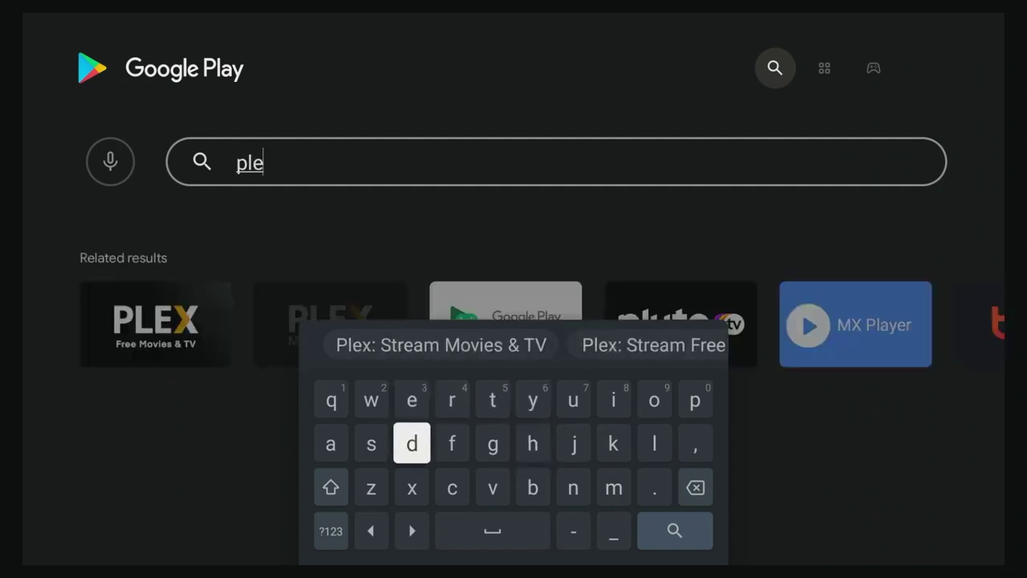
key("Down")
key("Return")
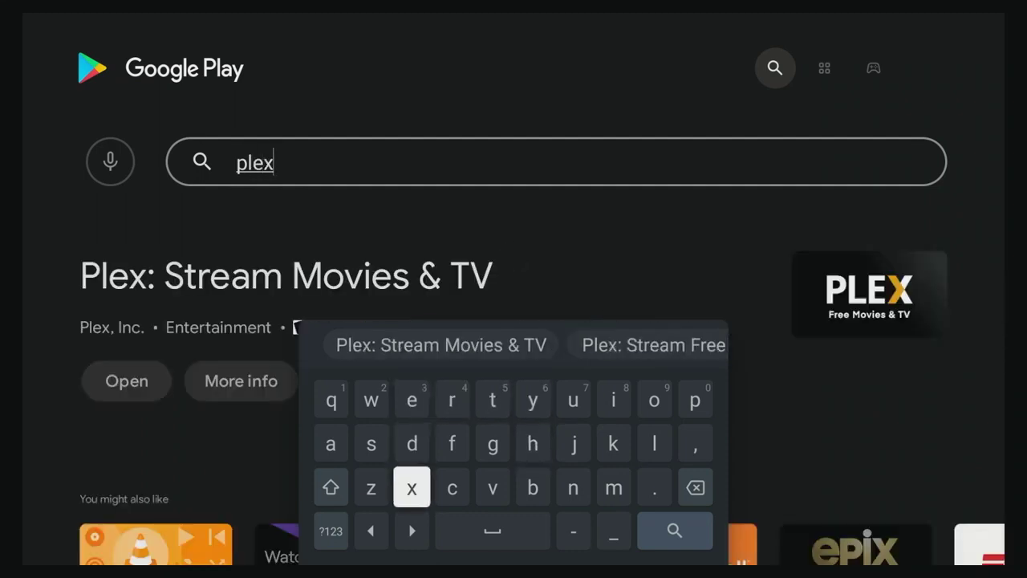
Step: Shorten the search text to "ple" and dismiss the on-screen keyboard to reach the related results
key("Down")
key("Up")
key("Right")
key("Right")
key("Right")
key("Right")
key("Right")
key("Right")
key("Right")
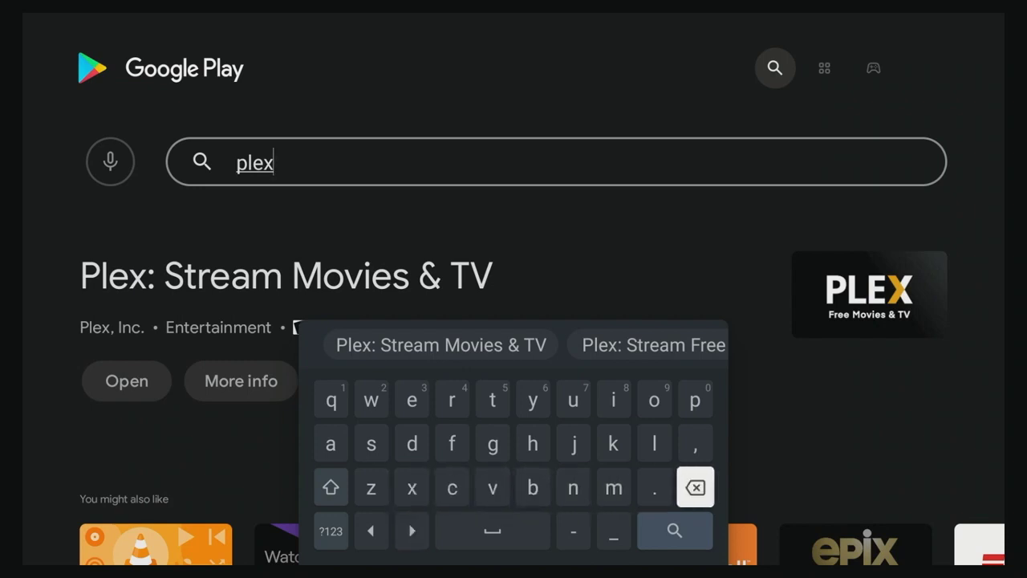
key("Return")
key("Escape")
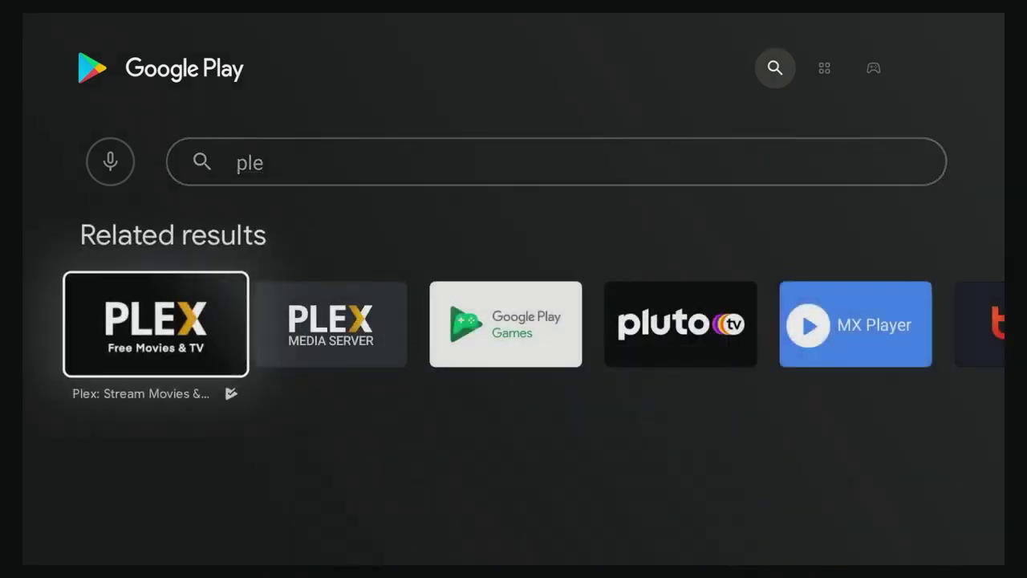
Step: Open the Plex Media Server store page from the related results
key("Right")
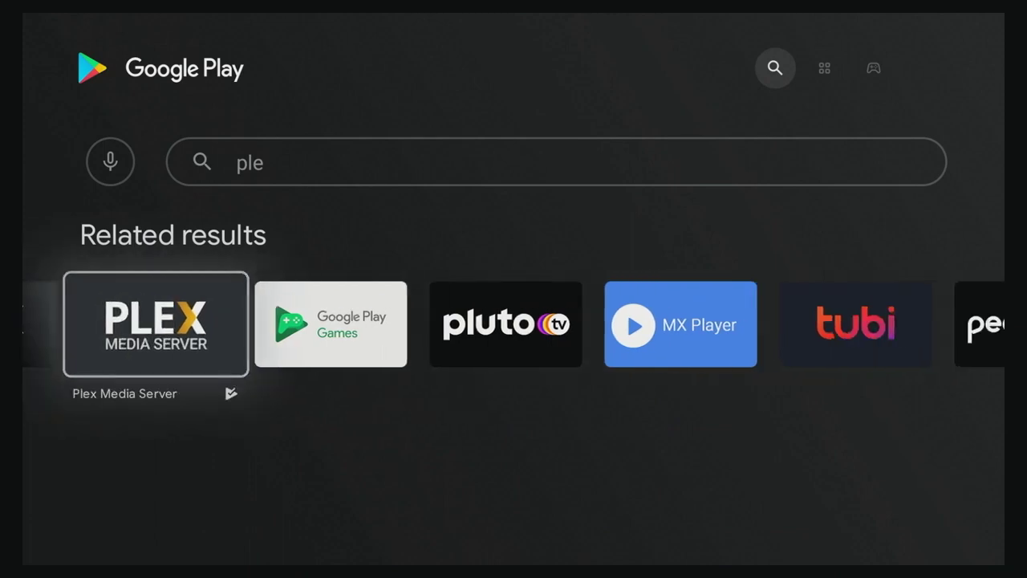
key("Return")
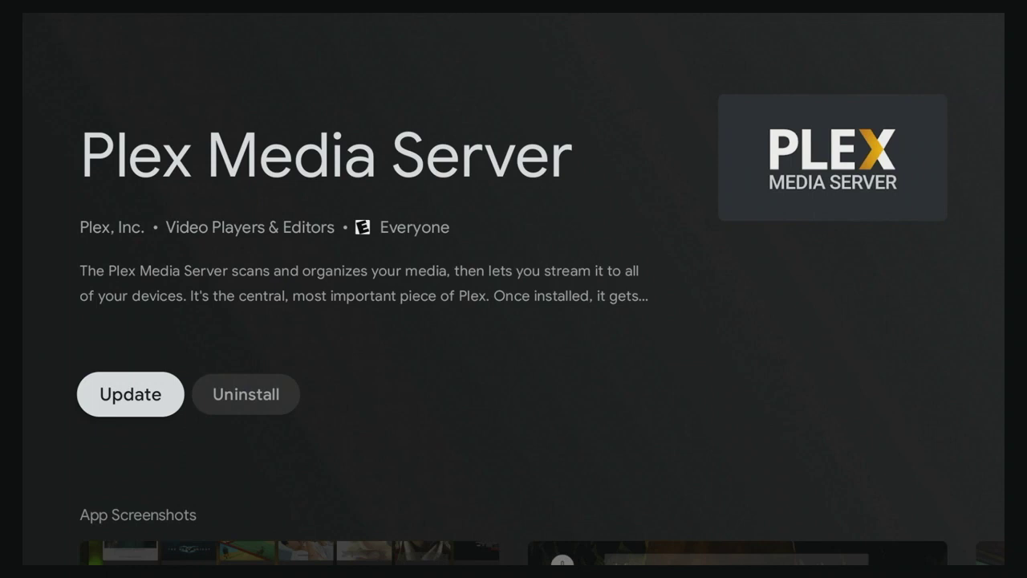
key("Return")
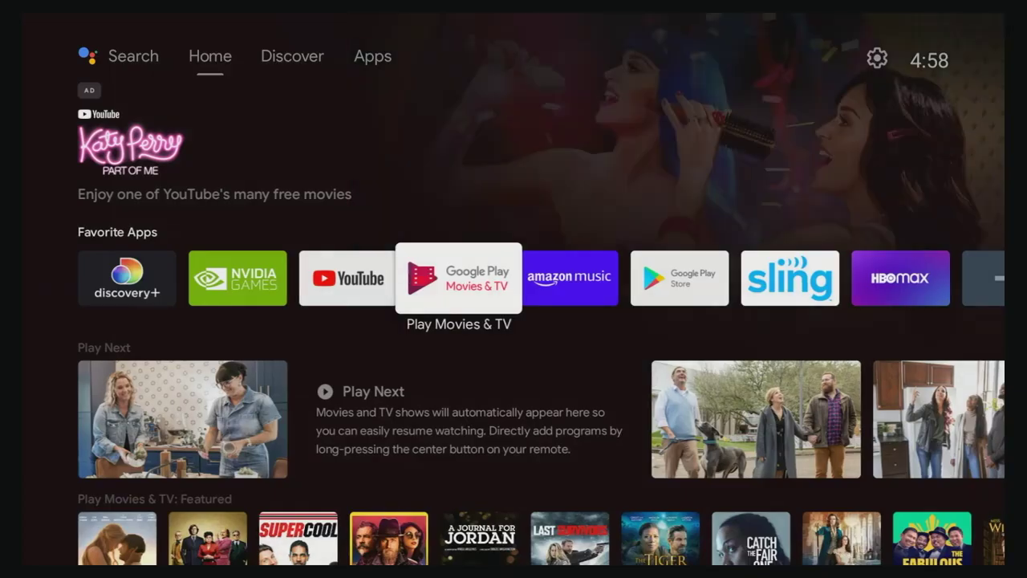
Step: Examine the Play Next and Play Movies & TV: Featured rows on the Android TV Home screen
key("Down")
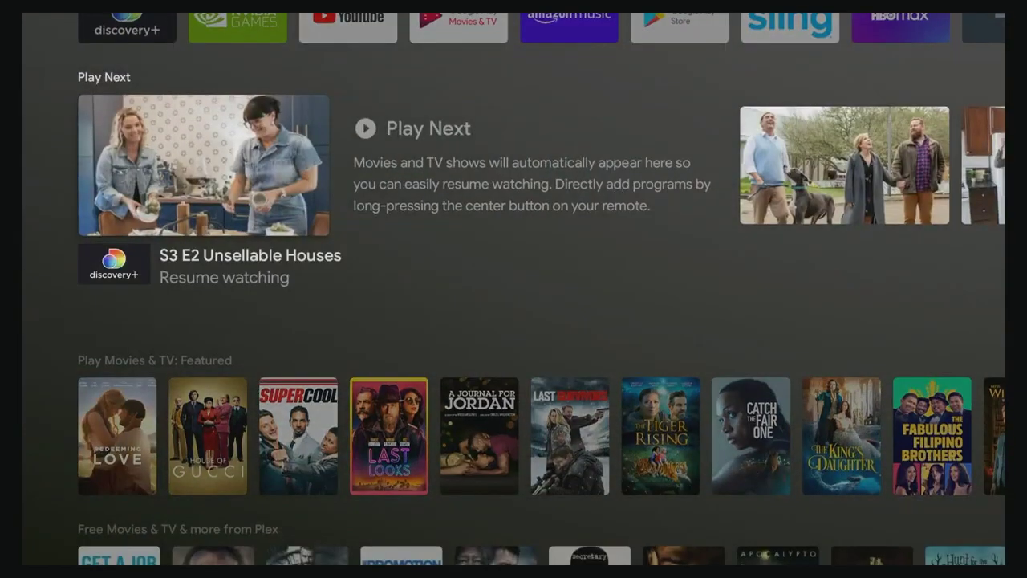
key("Down")
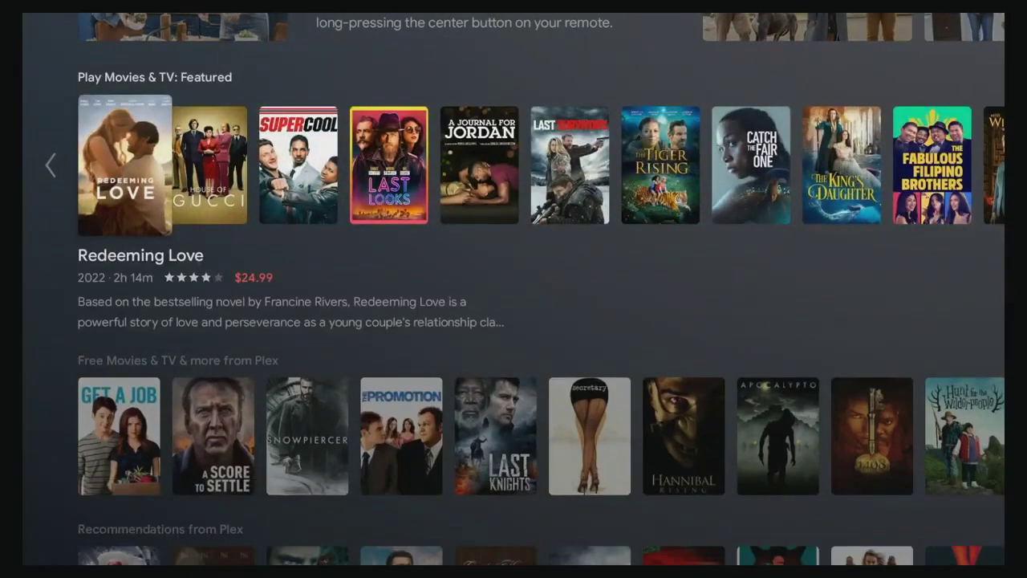
key("Right")
key("Right")
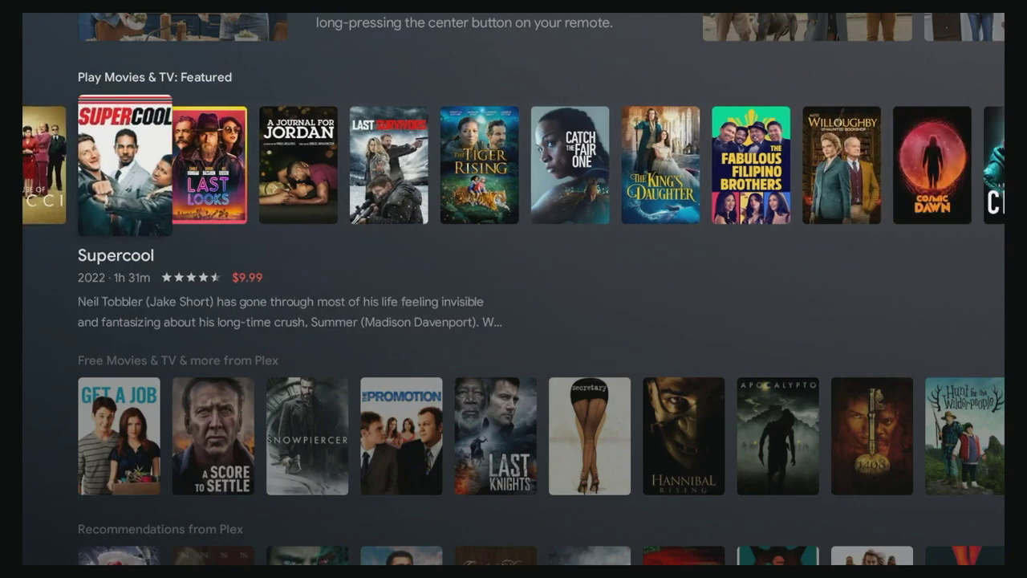
key("Right")
key("Right")
key("Right")
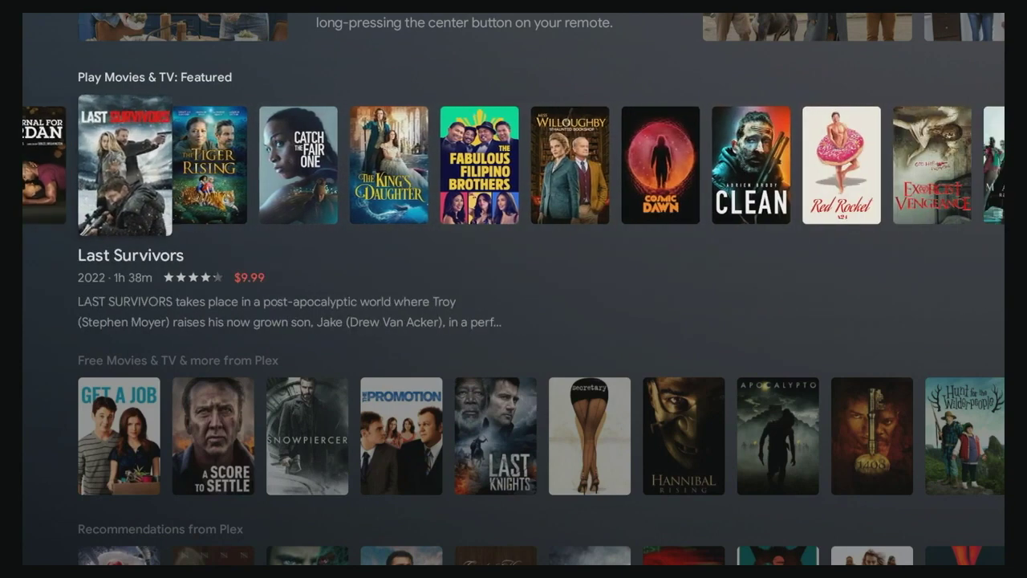
key("Right")
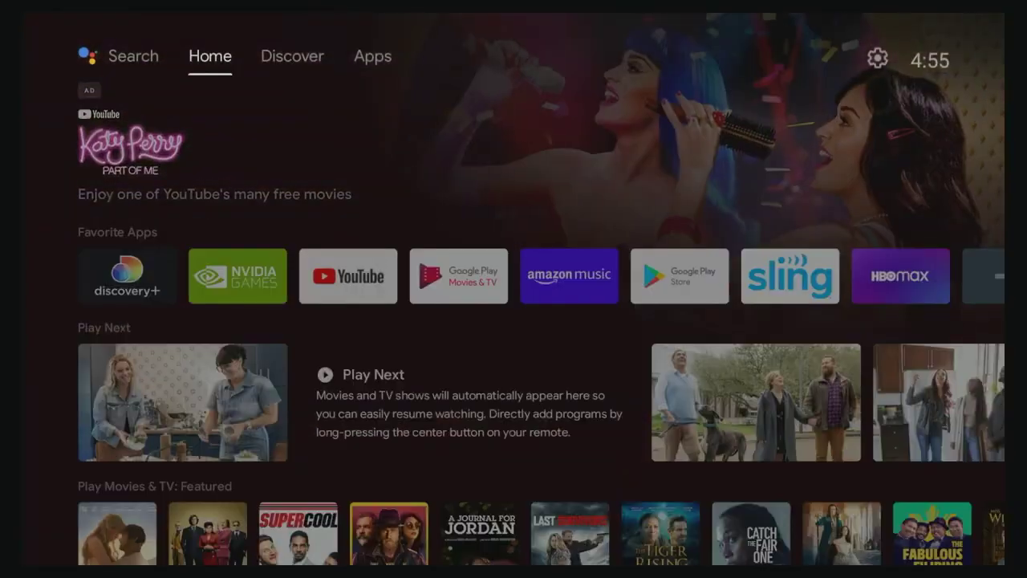
key("Down")
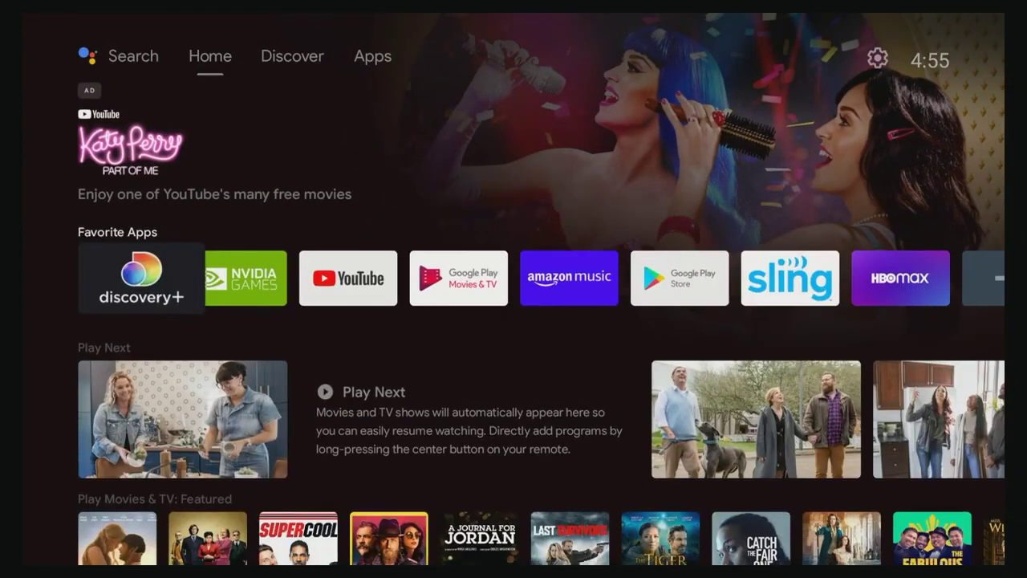
Step: Review Plex's own Home screen rows, Free Movies & TV & more from Plex and Recommendations from Plex
key("Down")
key("Down")
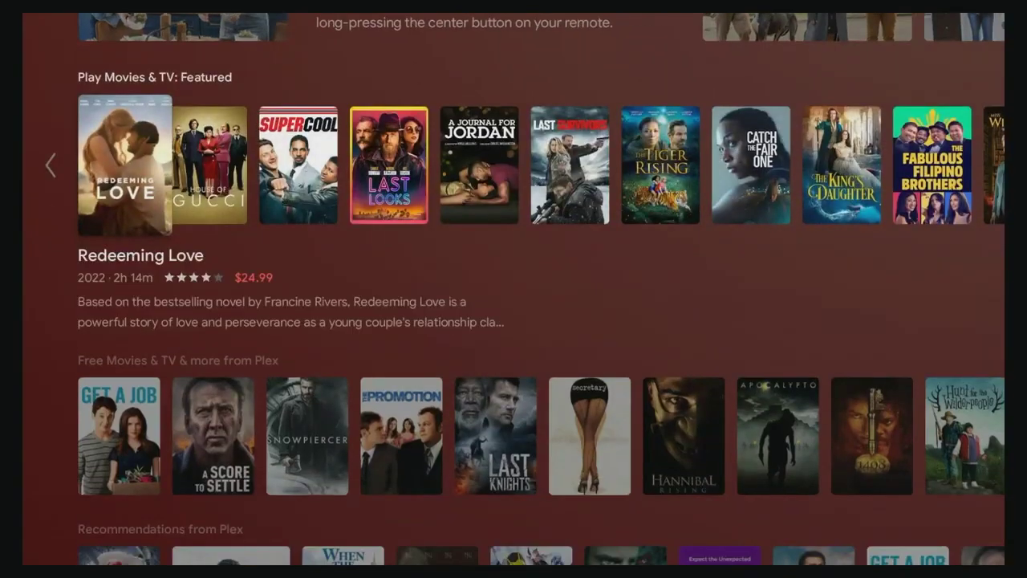
key("Down")
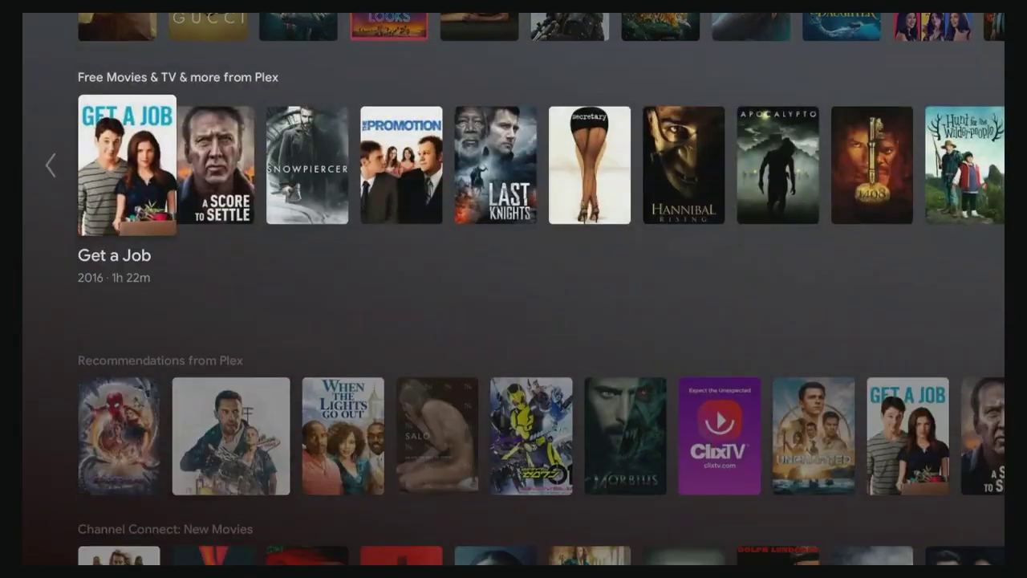
key("Down")
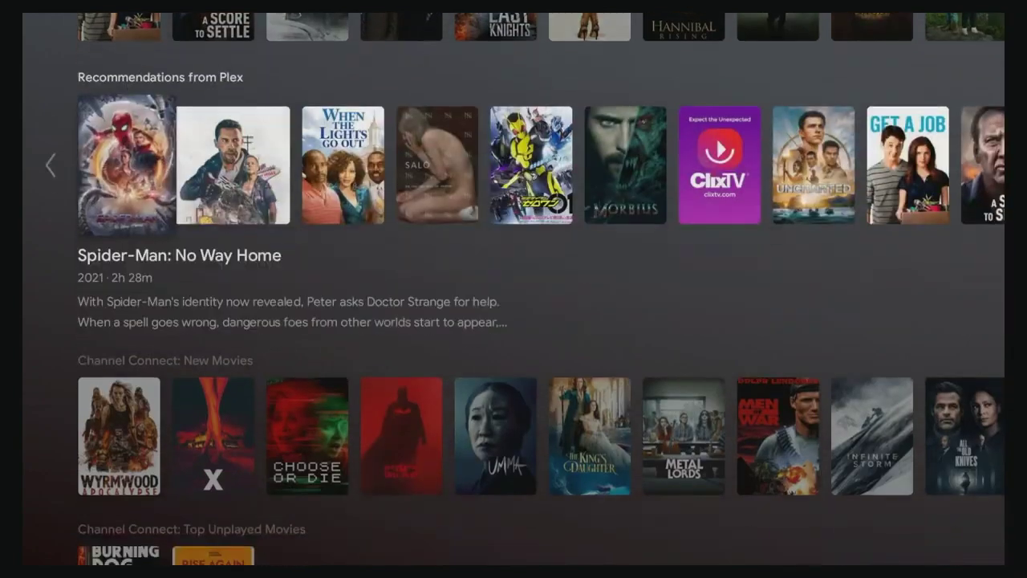
Step: Examine the Channel Connect rows on the Home screen from New Movies through Top Rated TV and Rediscover to On Deck
key("Down")
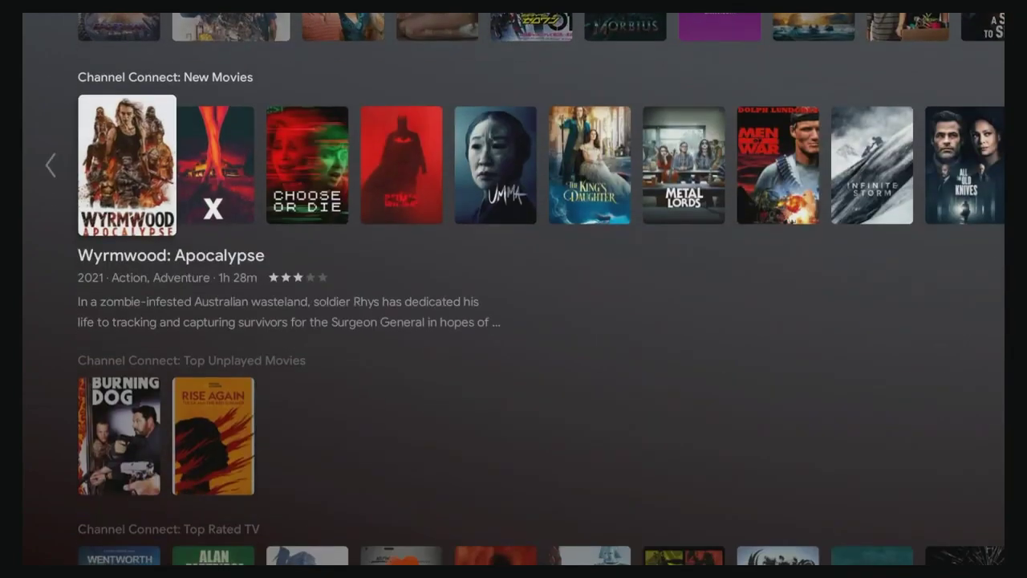
key("Down")
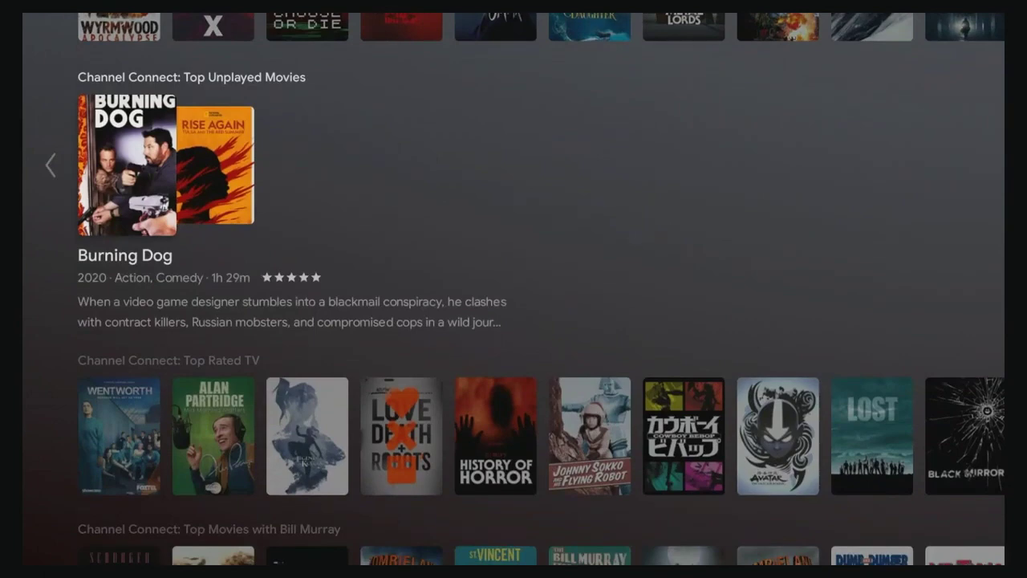
key("Down")
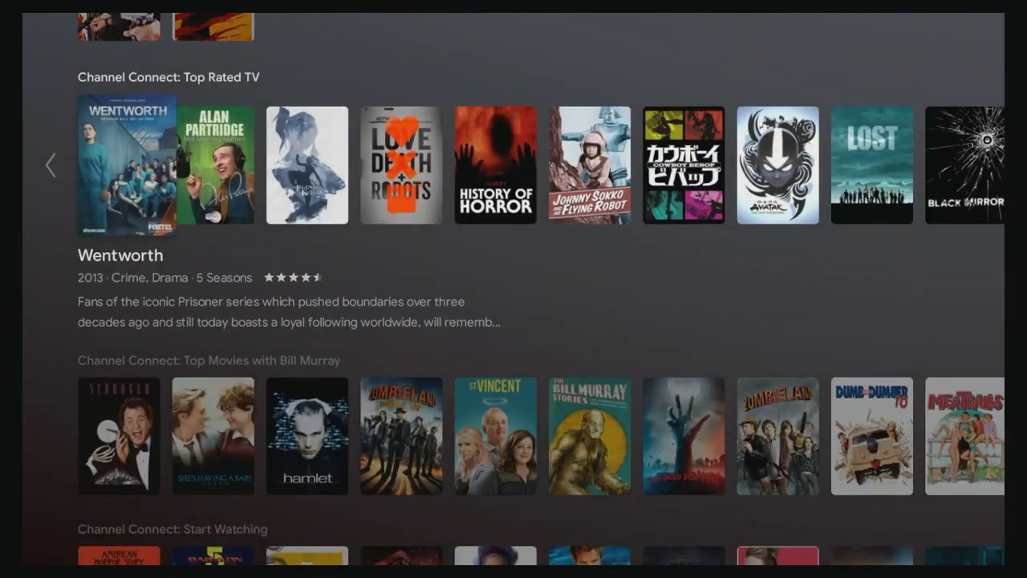
key("Down")
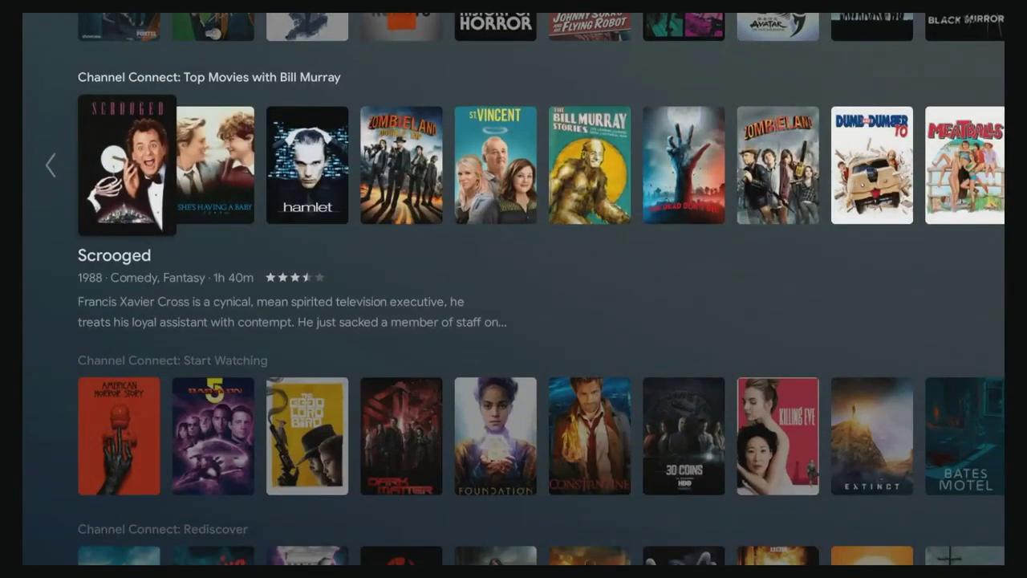
key("Down")
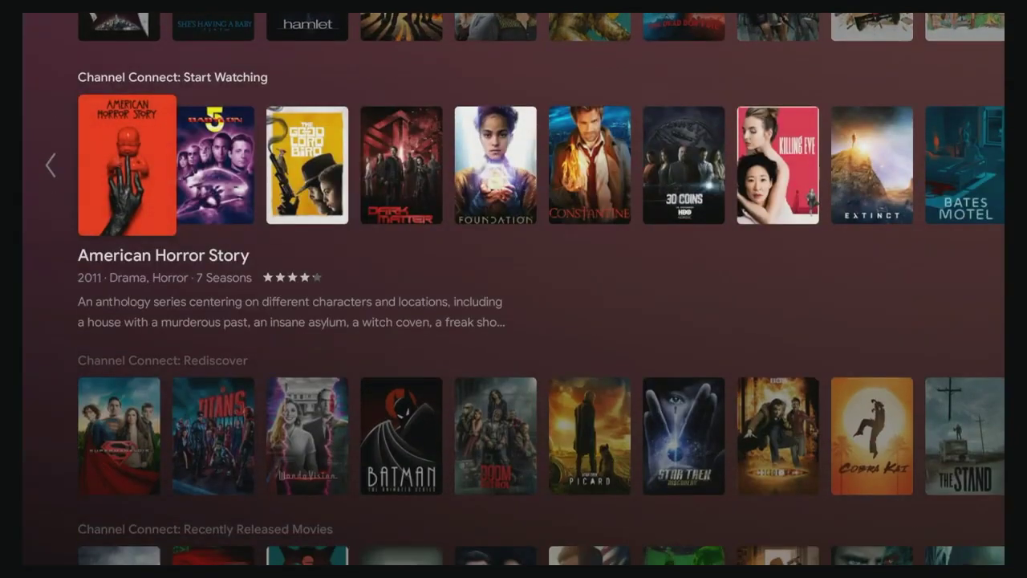
key("Down")
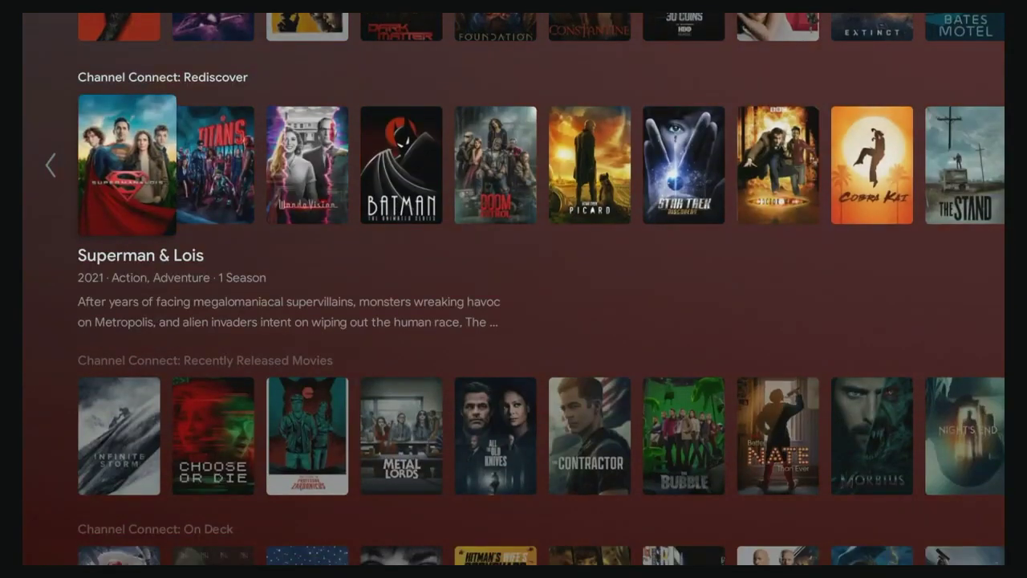
key("Down")
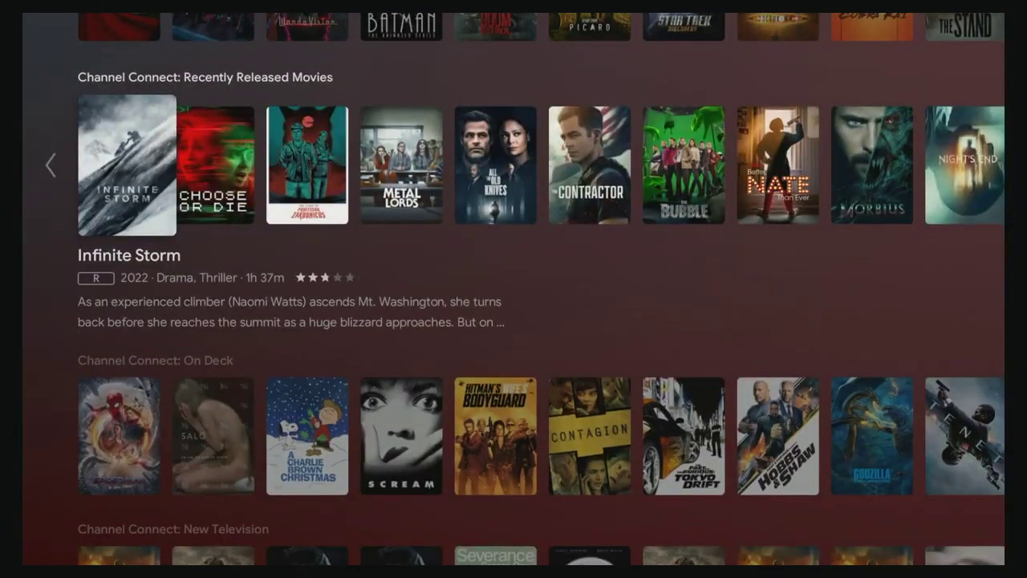
key("Down")
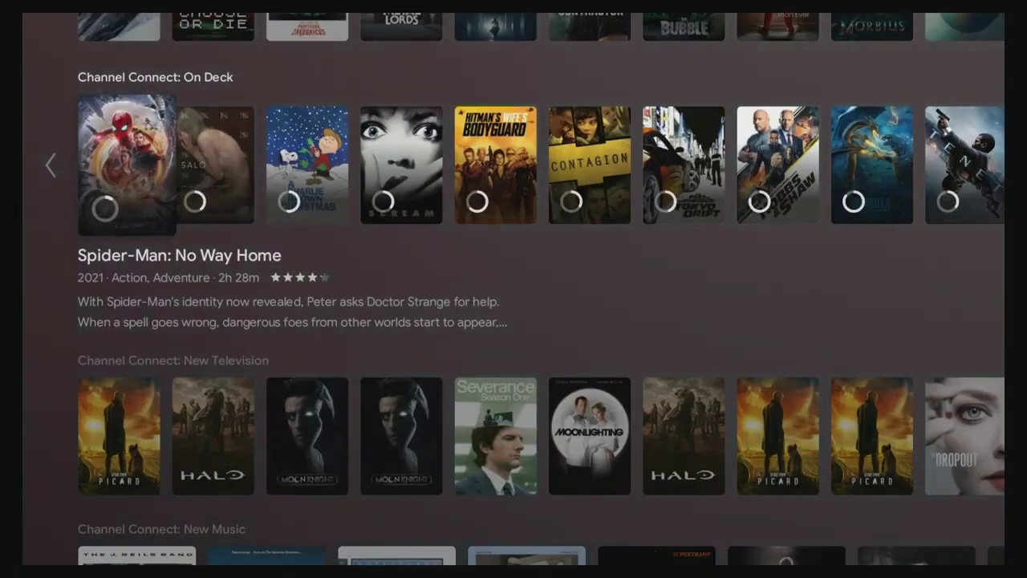
Step: Examine the Channel Connect rows for New Television, New Music, More in Action and More from The CW
key("Down")
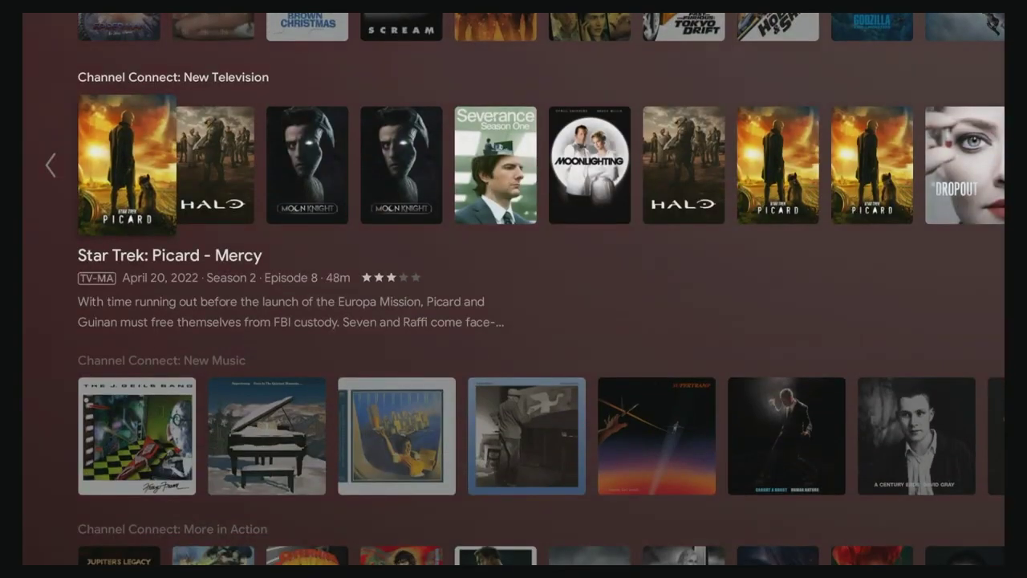
key("Down")
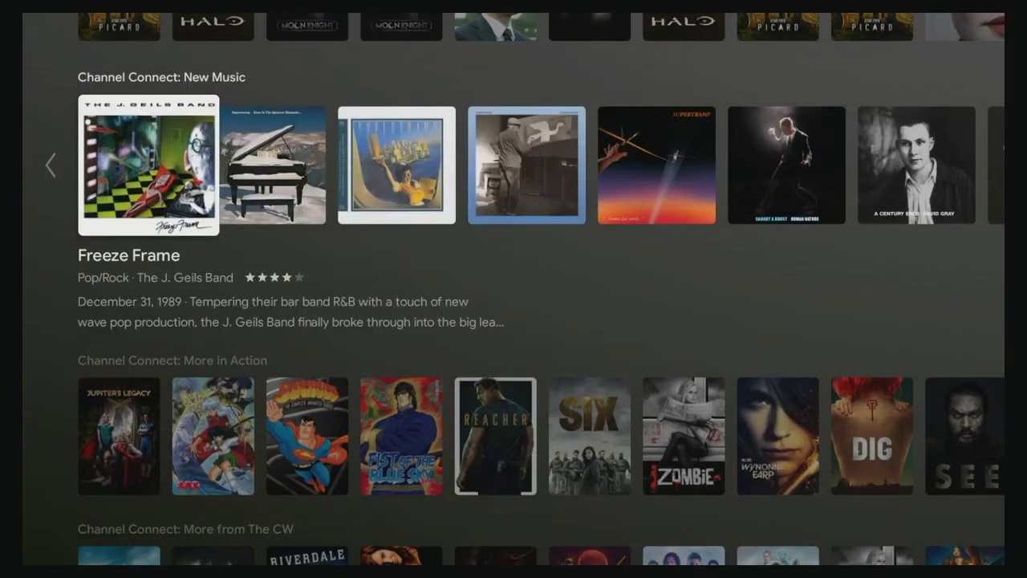
key("Down")
key("Down")
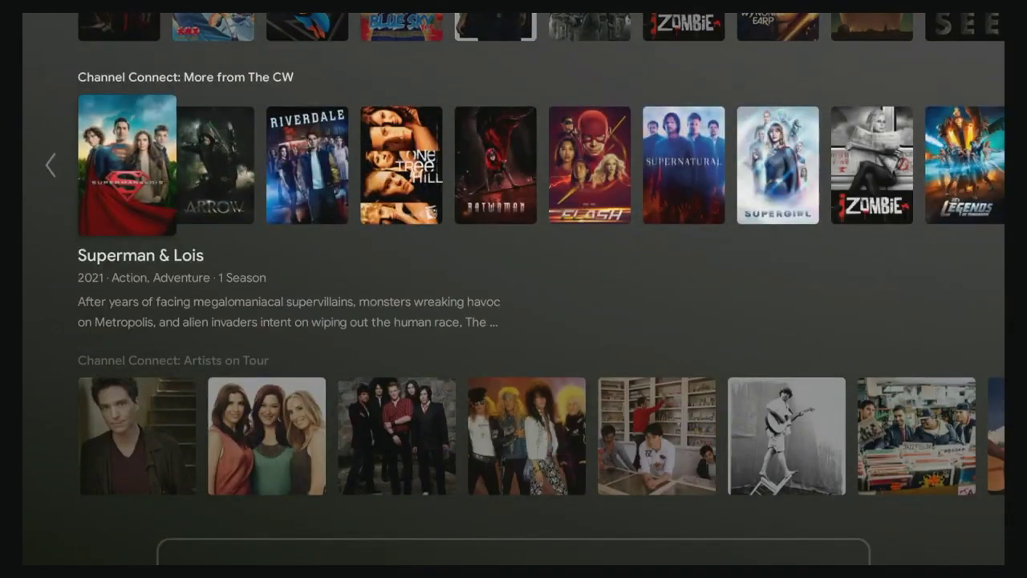
Step: Browse the artists in the Channel Connect: Artists on Tour row as far as Poison
key("Down")
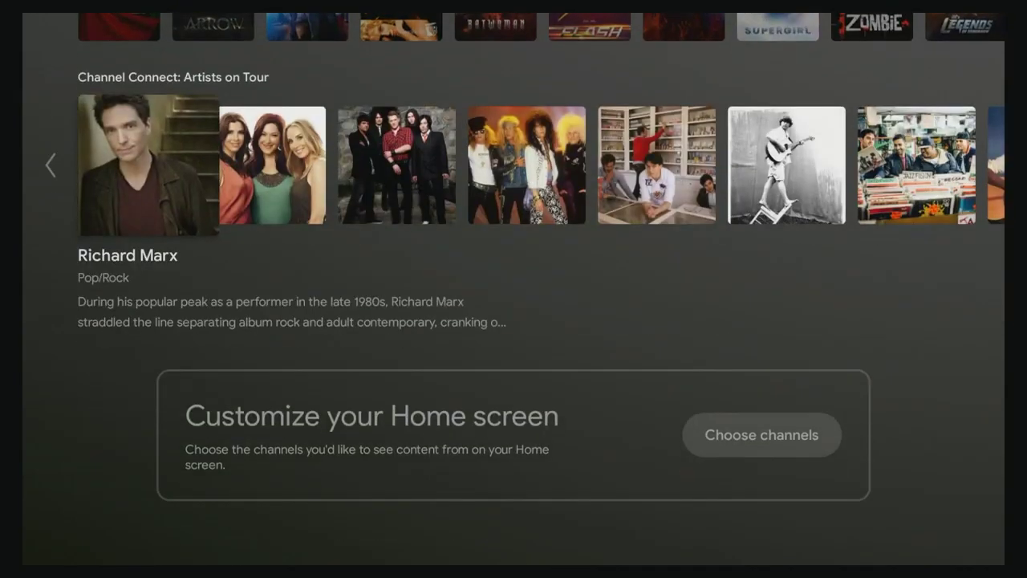
key("Right")
key("Right")
key("Right")
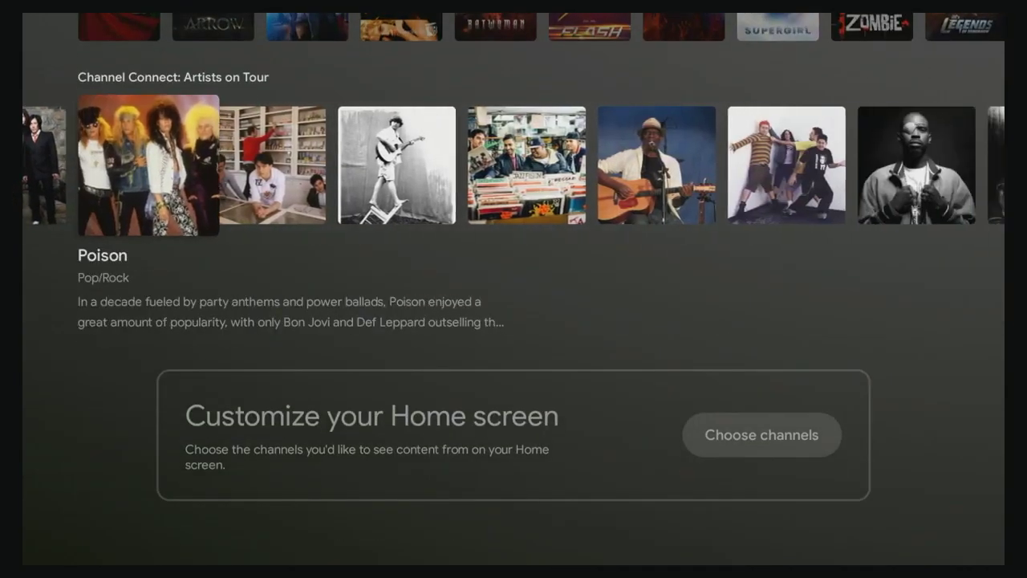